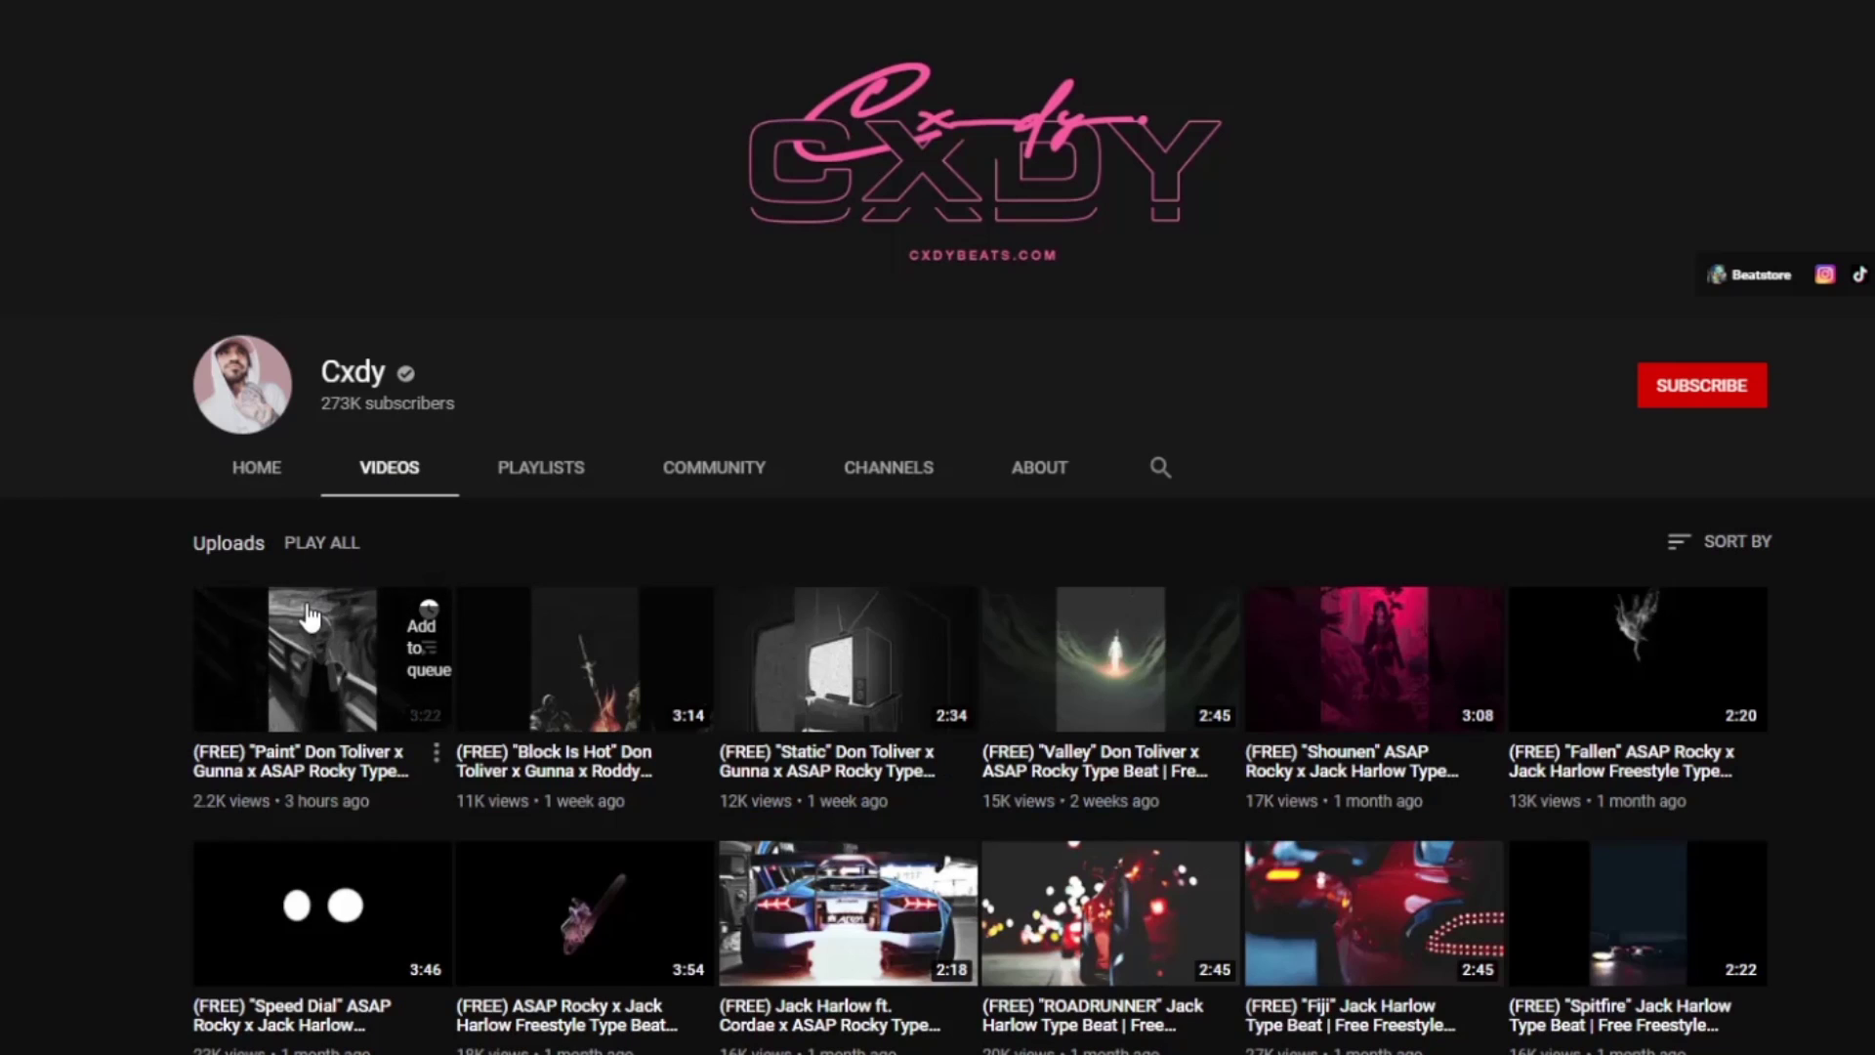
Sort the beat producer's YouTube uploads by Most popular to pick a track.
click(307, 619)
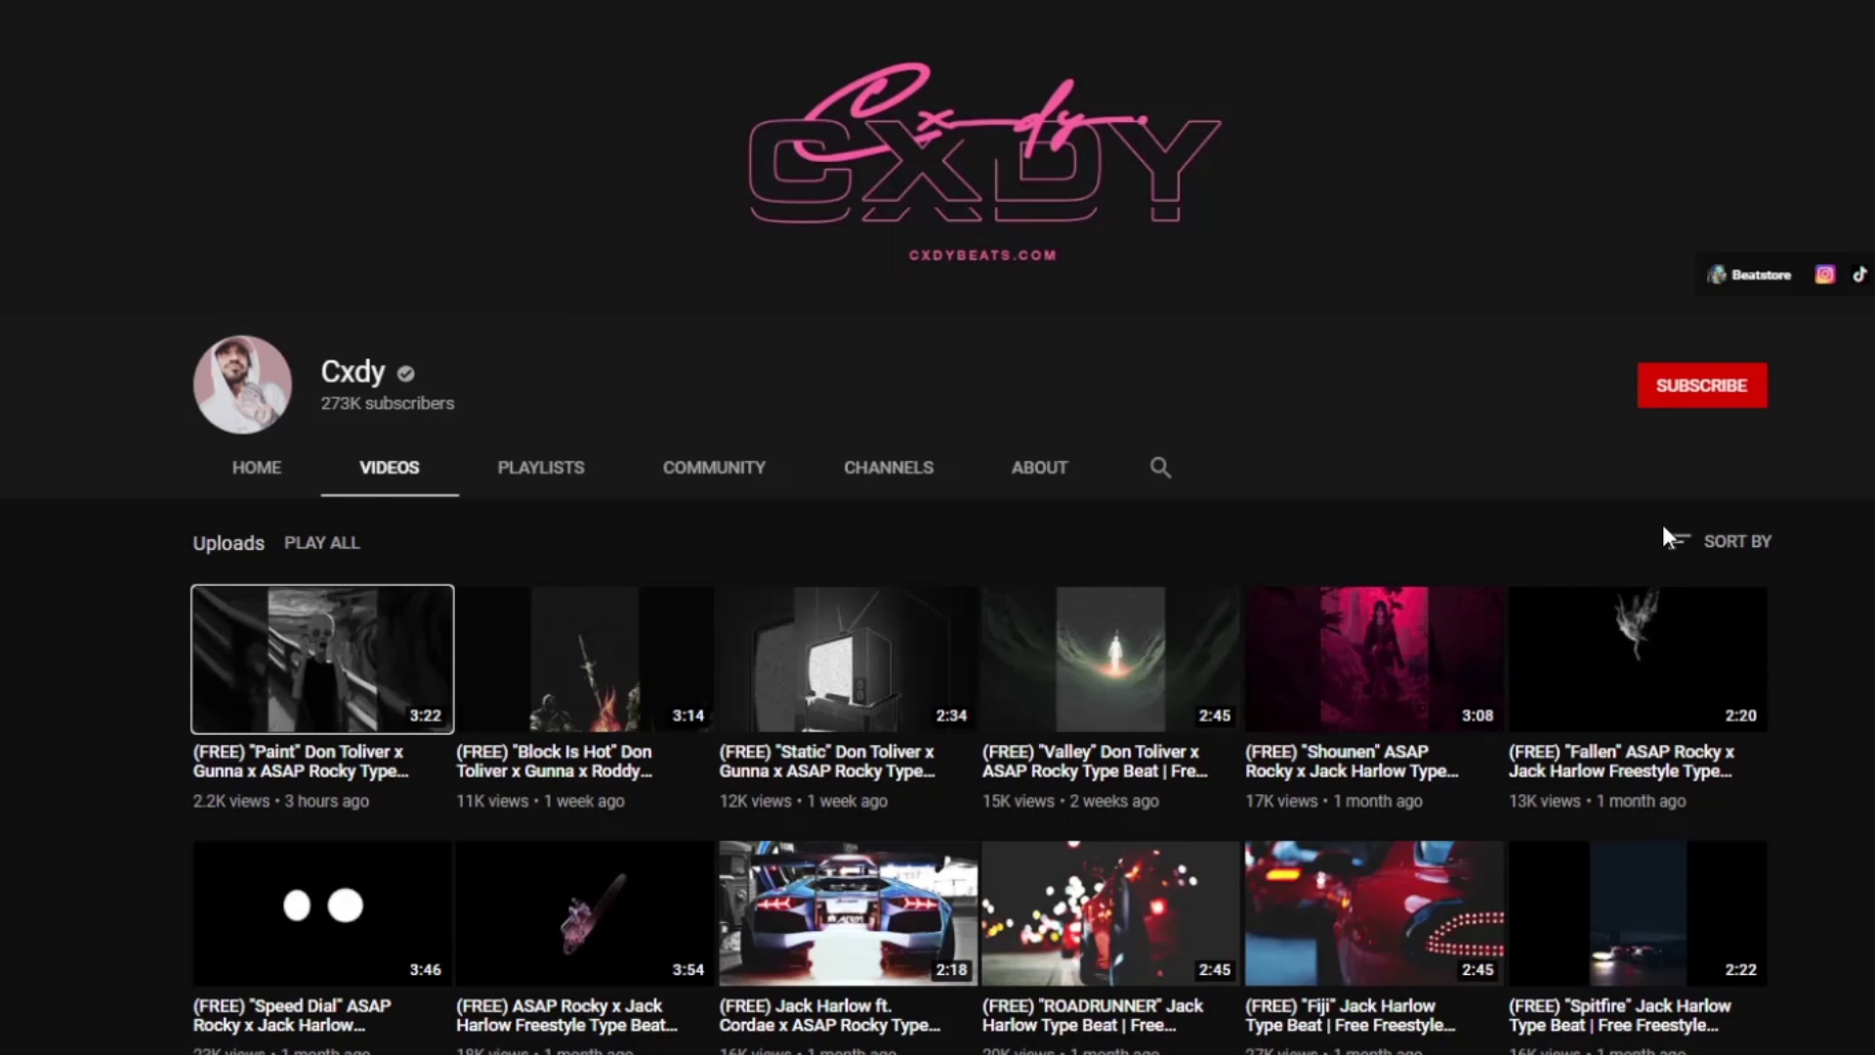
click(1664, 527)
click(1602, 613)
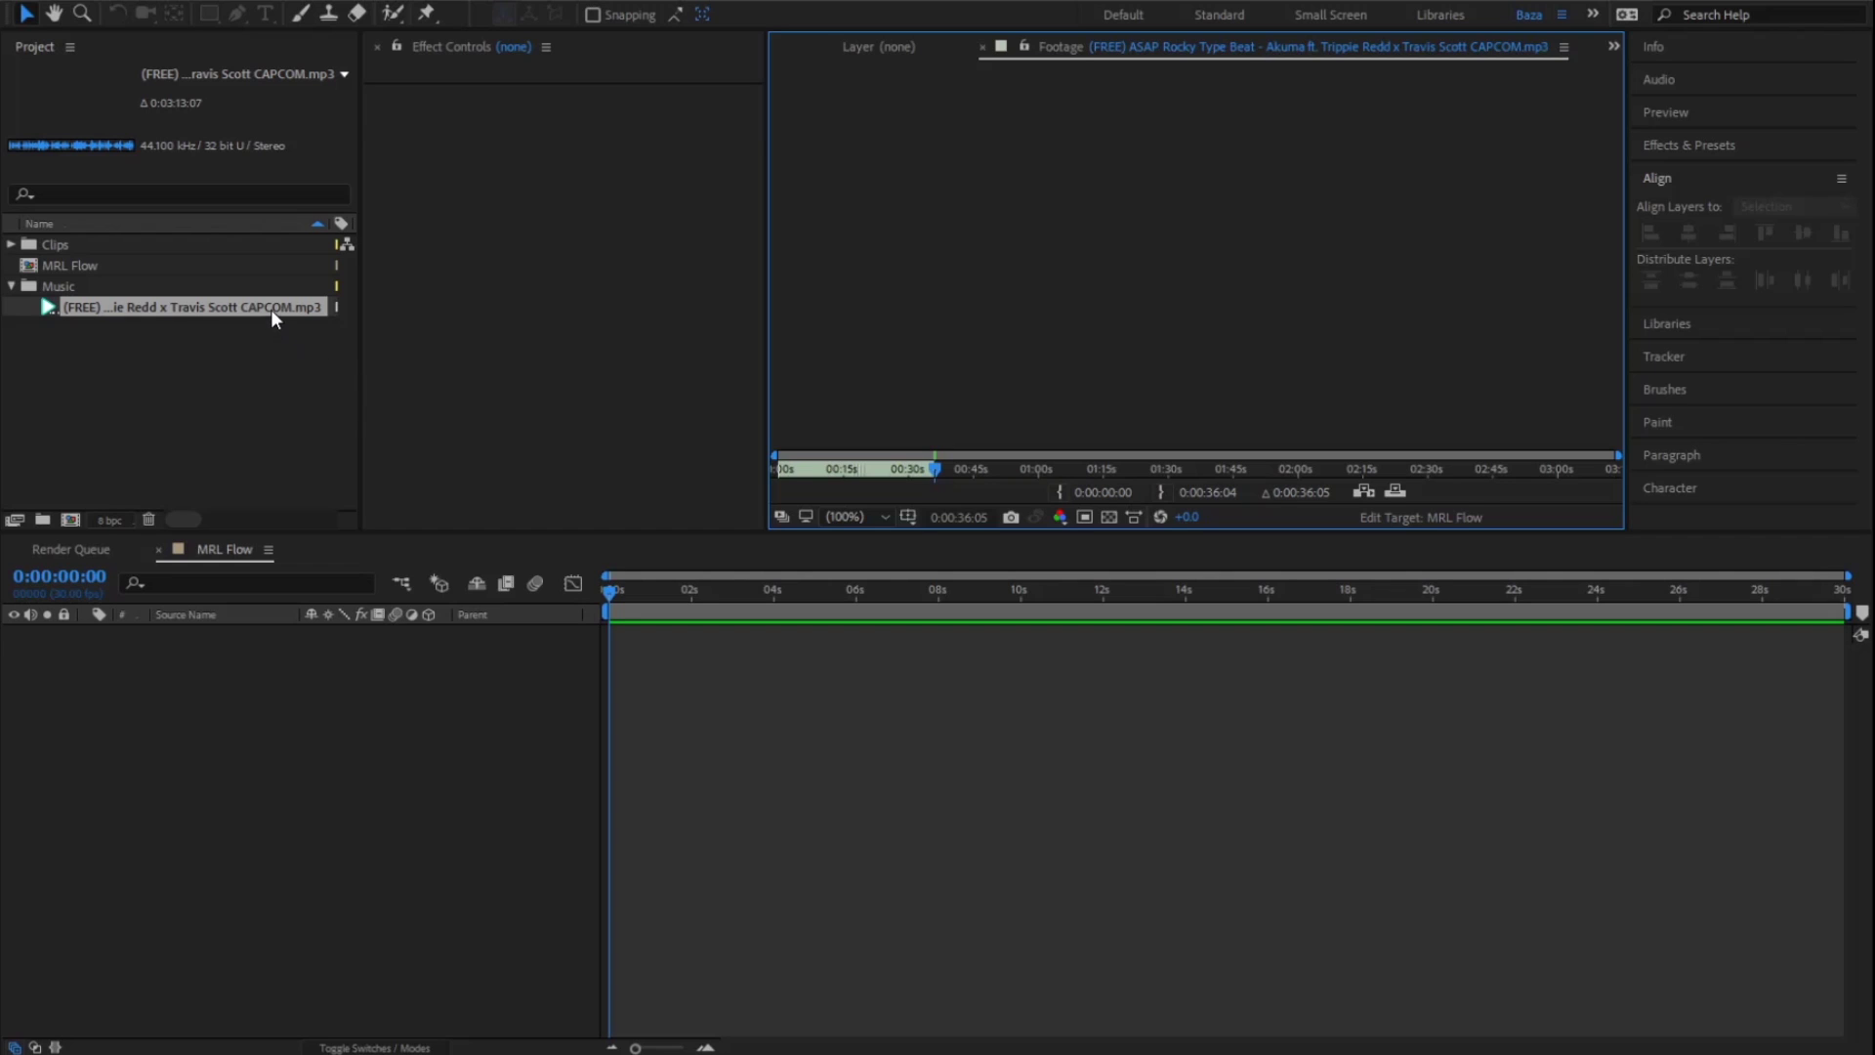
Add the Akuma beat MP3 to MRL Flow and reveal its zoomed-in audio waveform.
drag(272, 308, 507, 673)
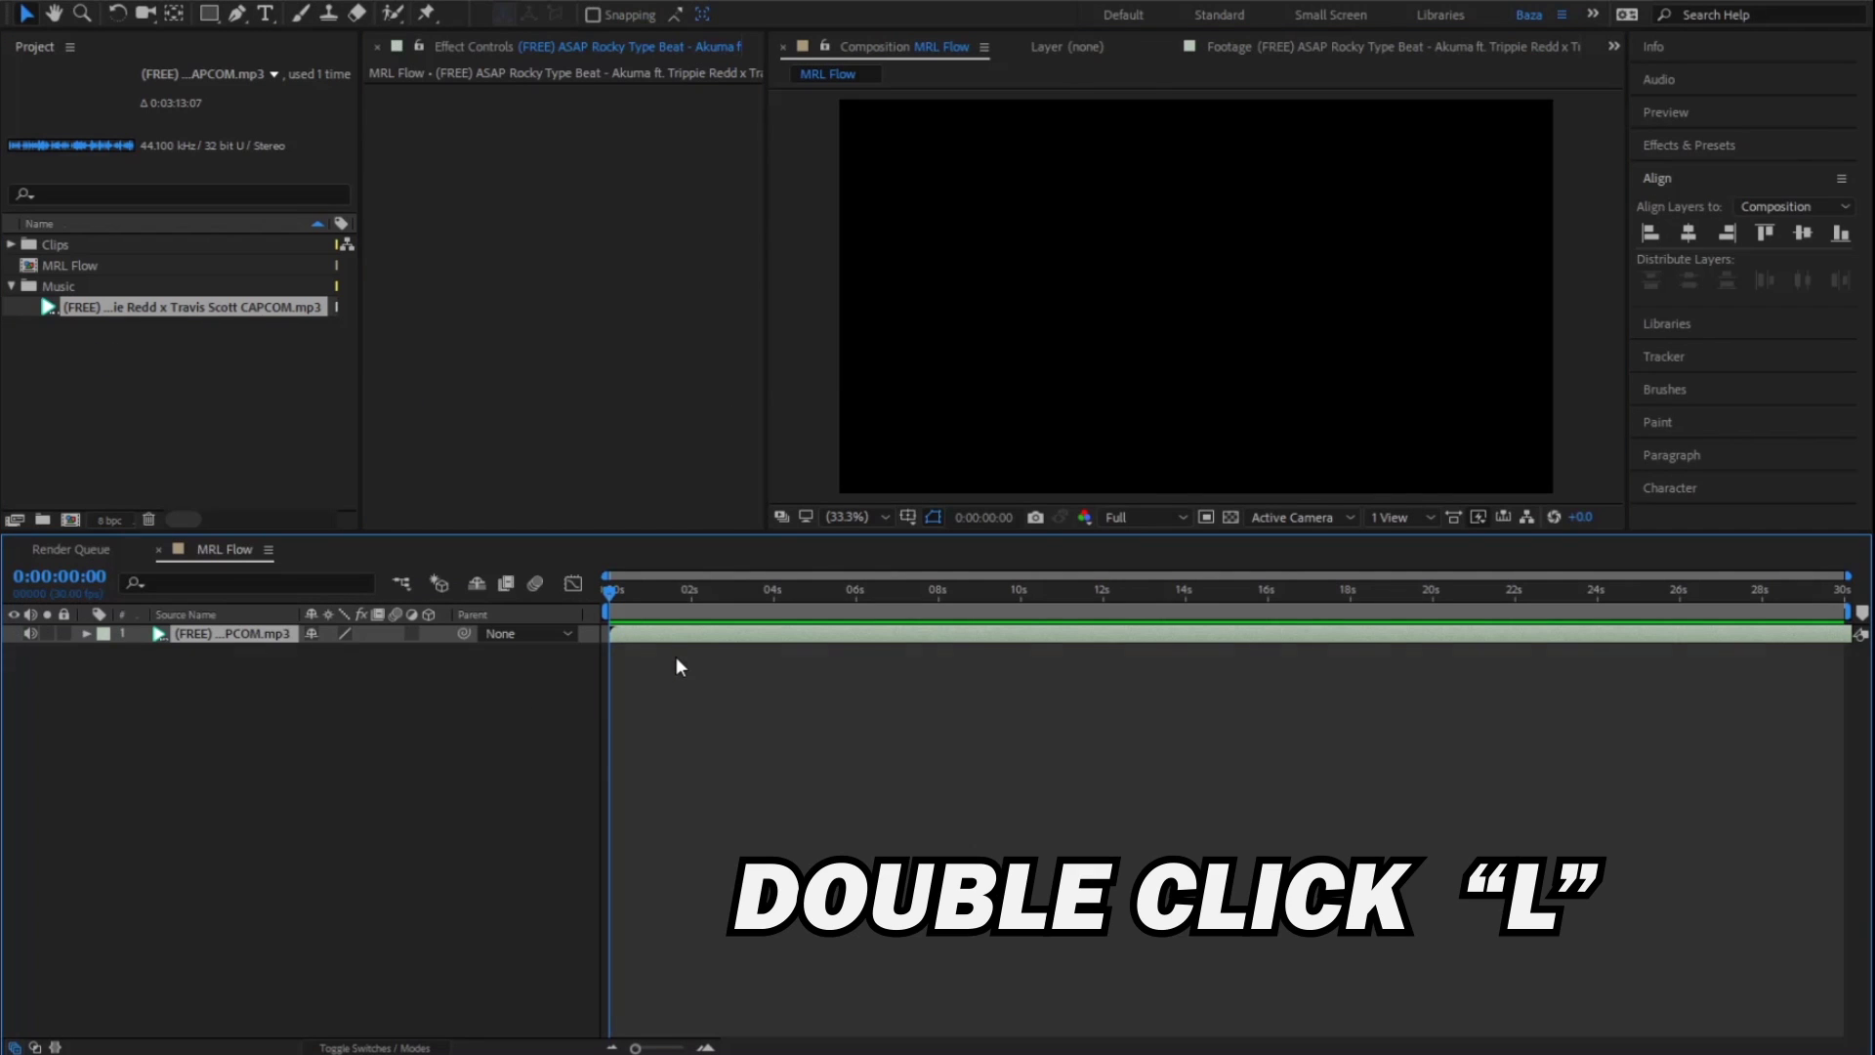
key(l)
key(l)
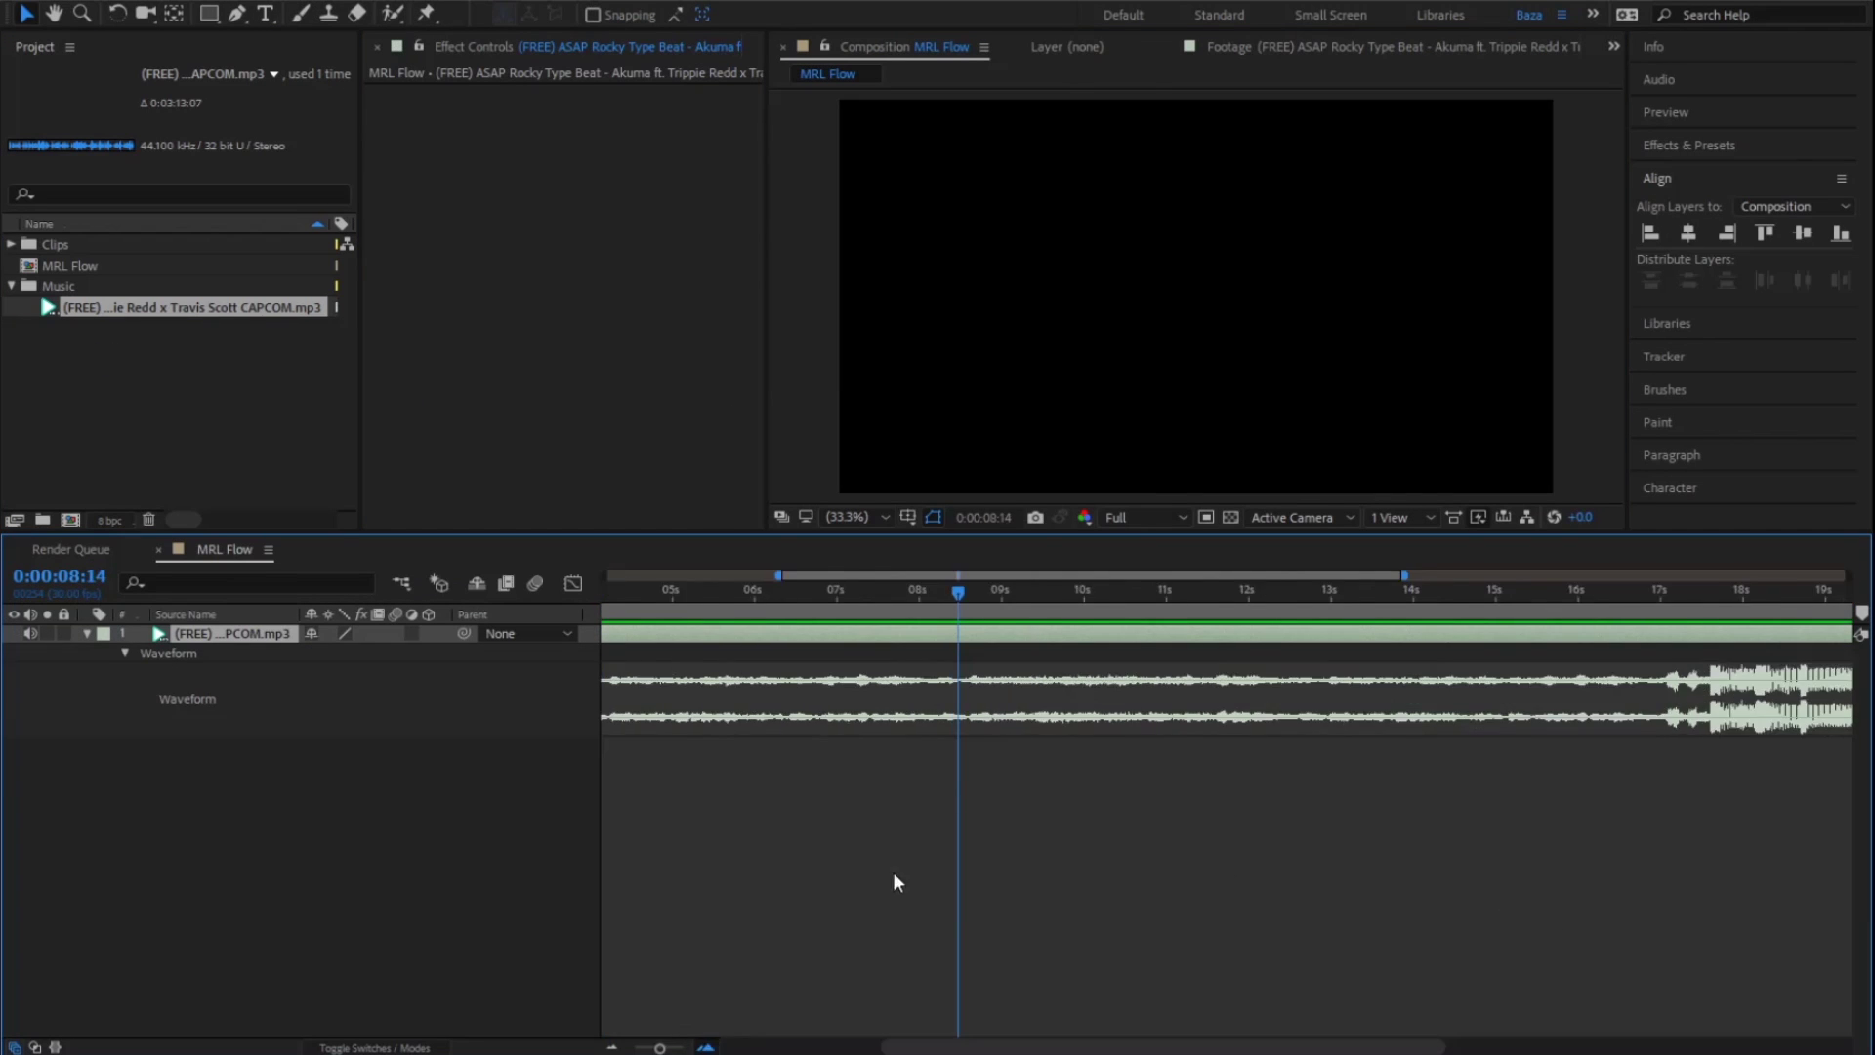
key(equal)
Play the beat and add a marker on each beat, then zoom out to the whole composition.
key(space)
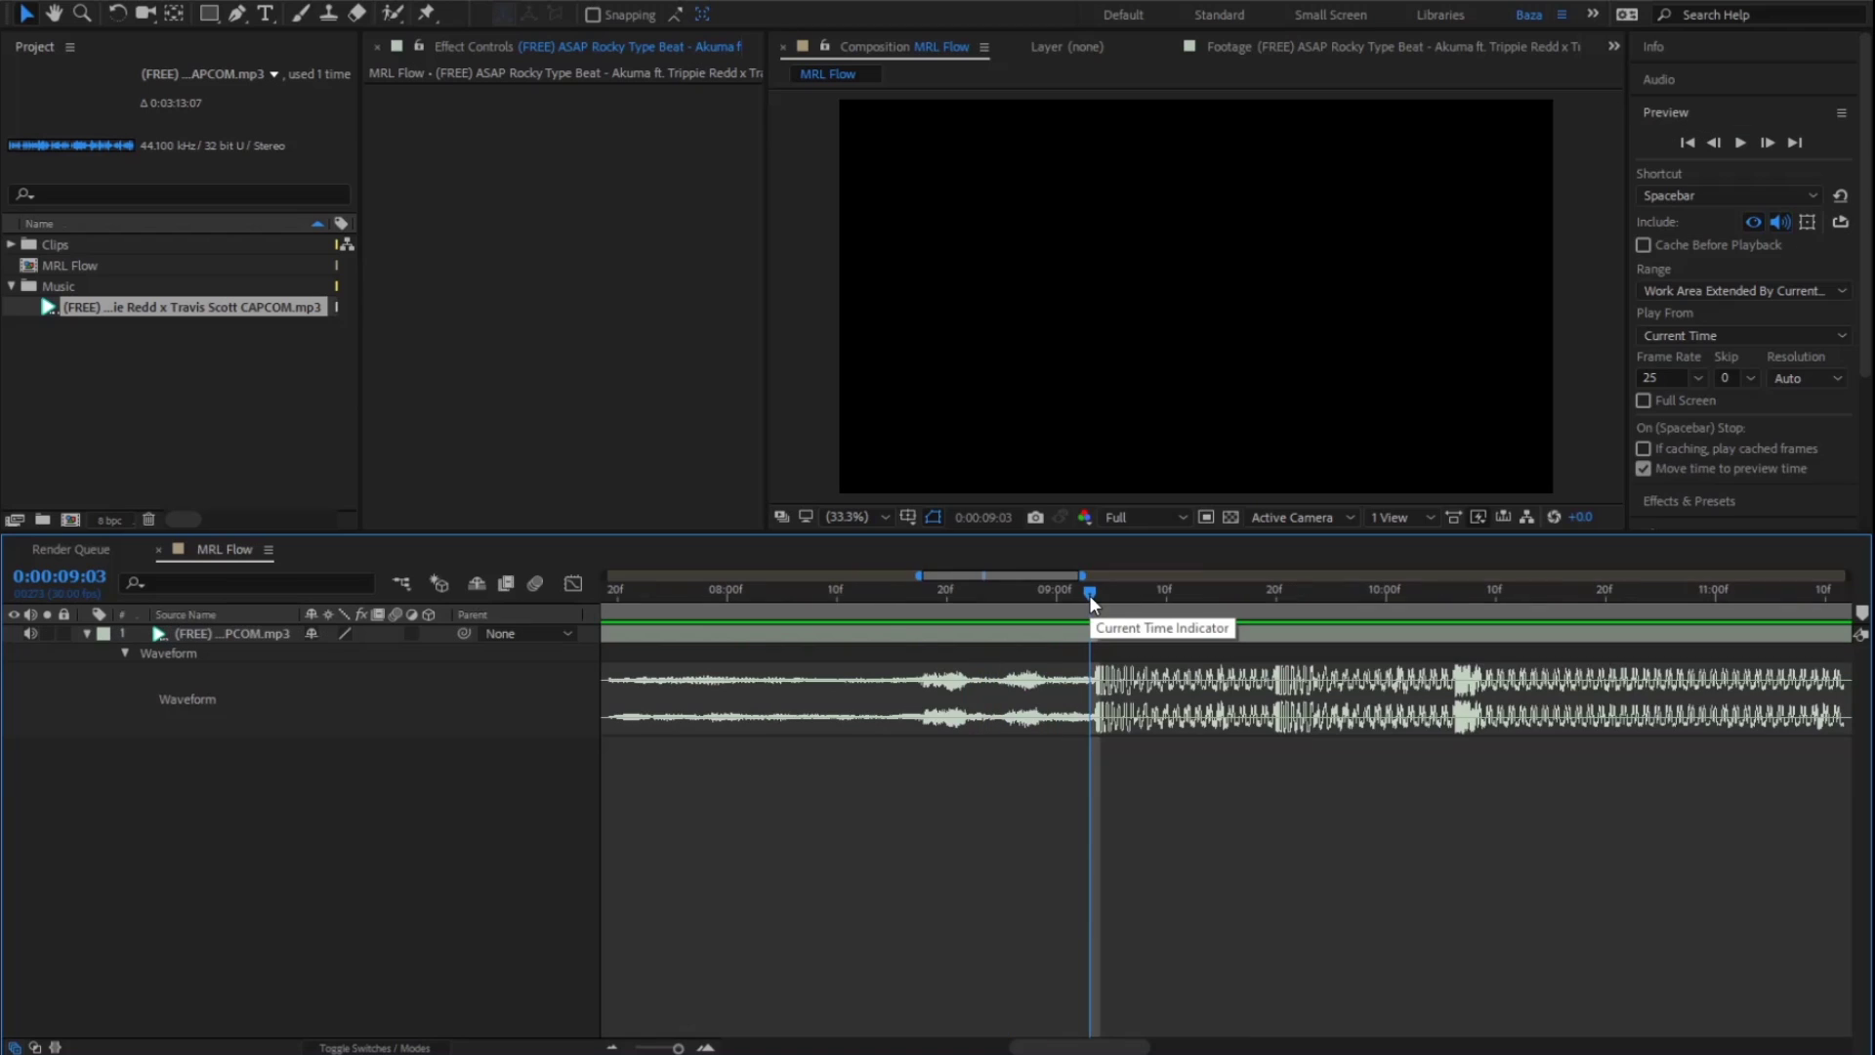
key(KP_Multiply)
key(space)
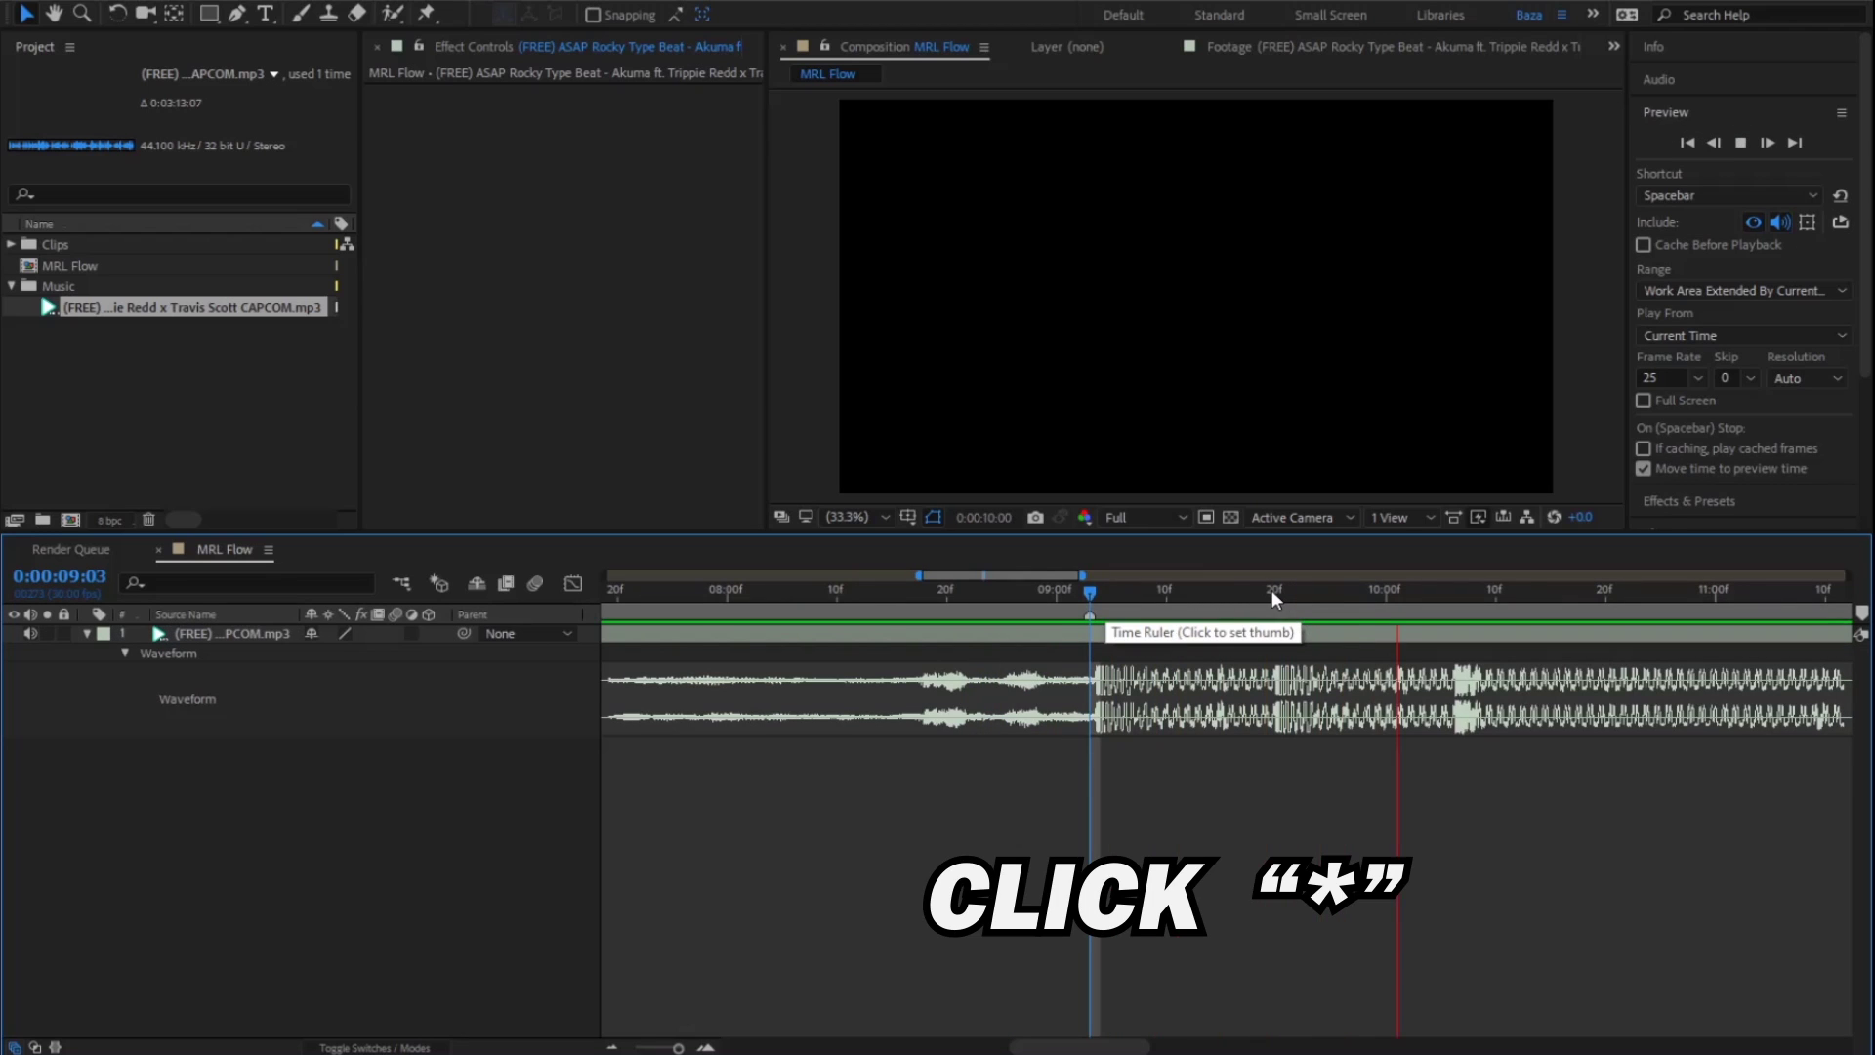
click(1269, 589)
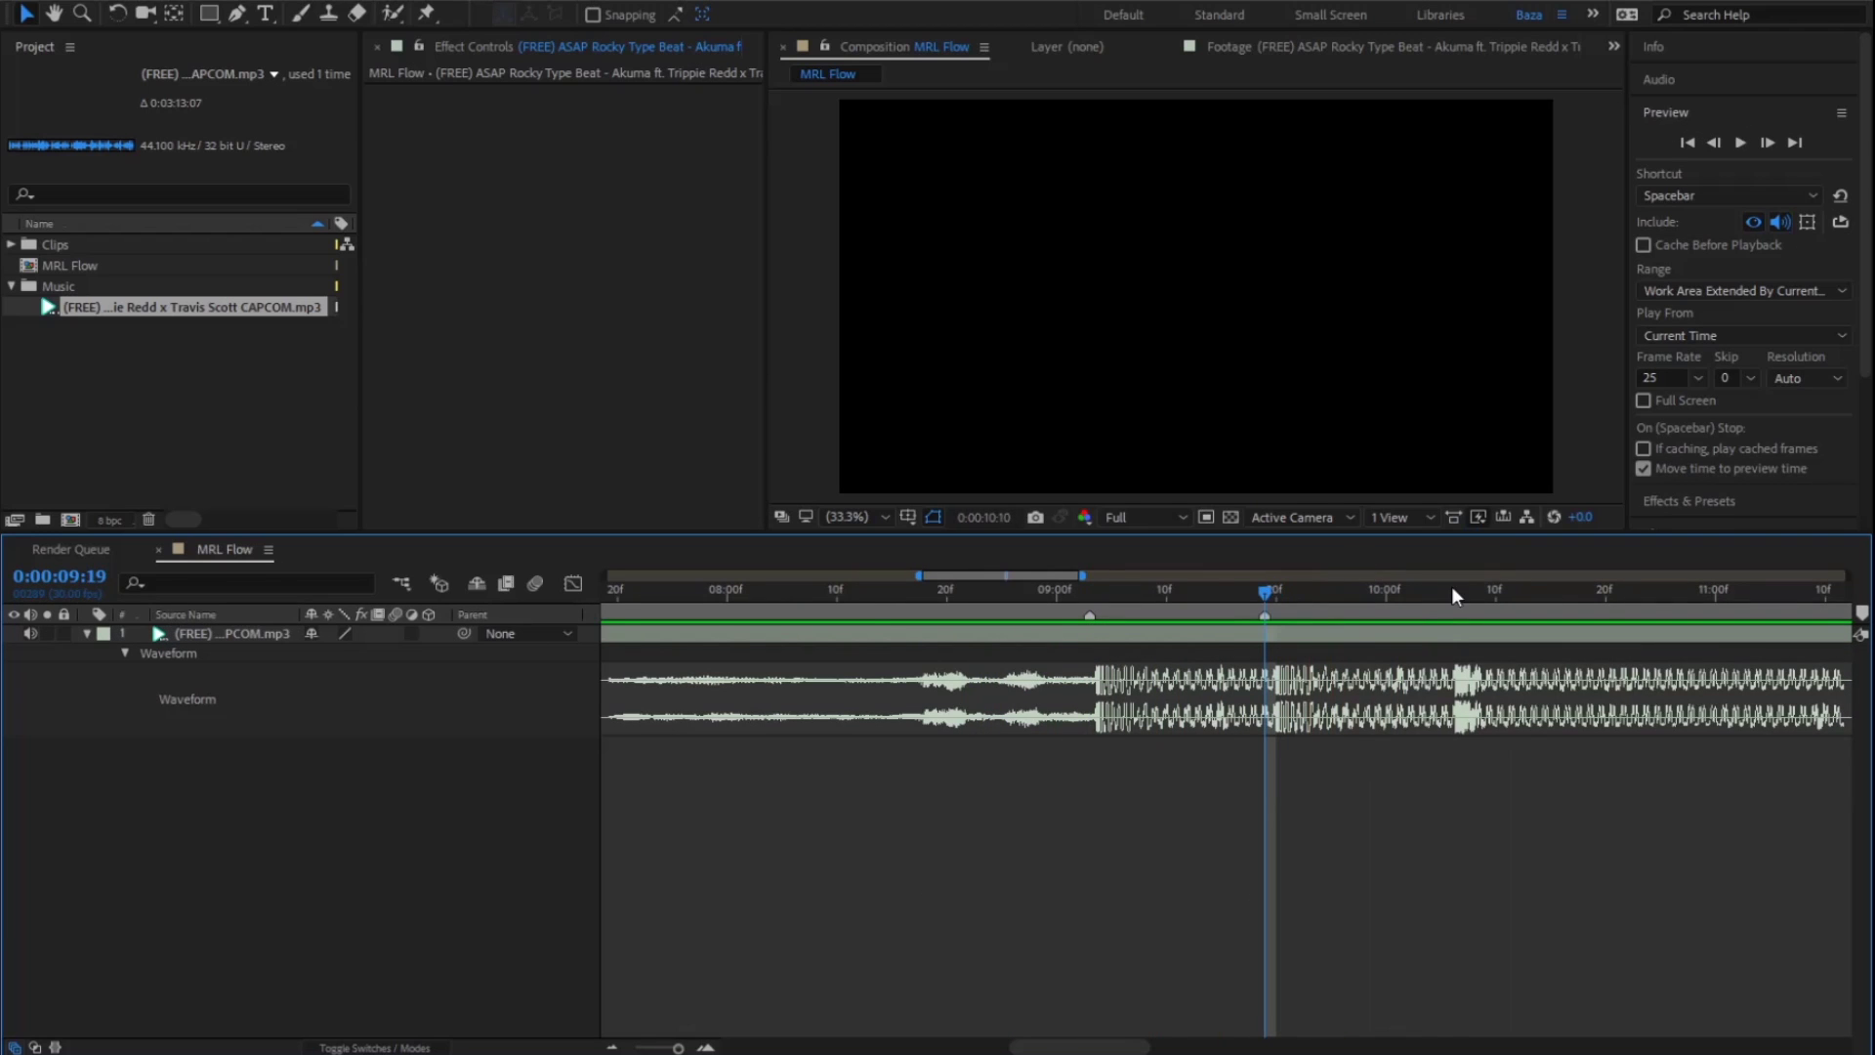
key(space)
click(1648, 594)
key(KP_Multiply)
click(1582, 593)
key(KP_Multiply)
click(1414, 594)
key(KP_Multiply)
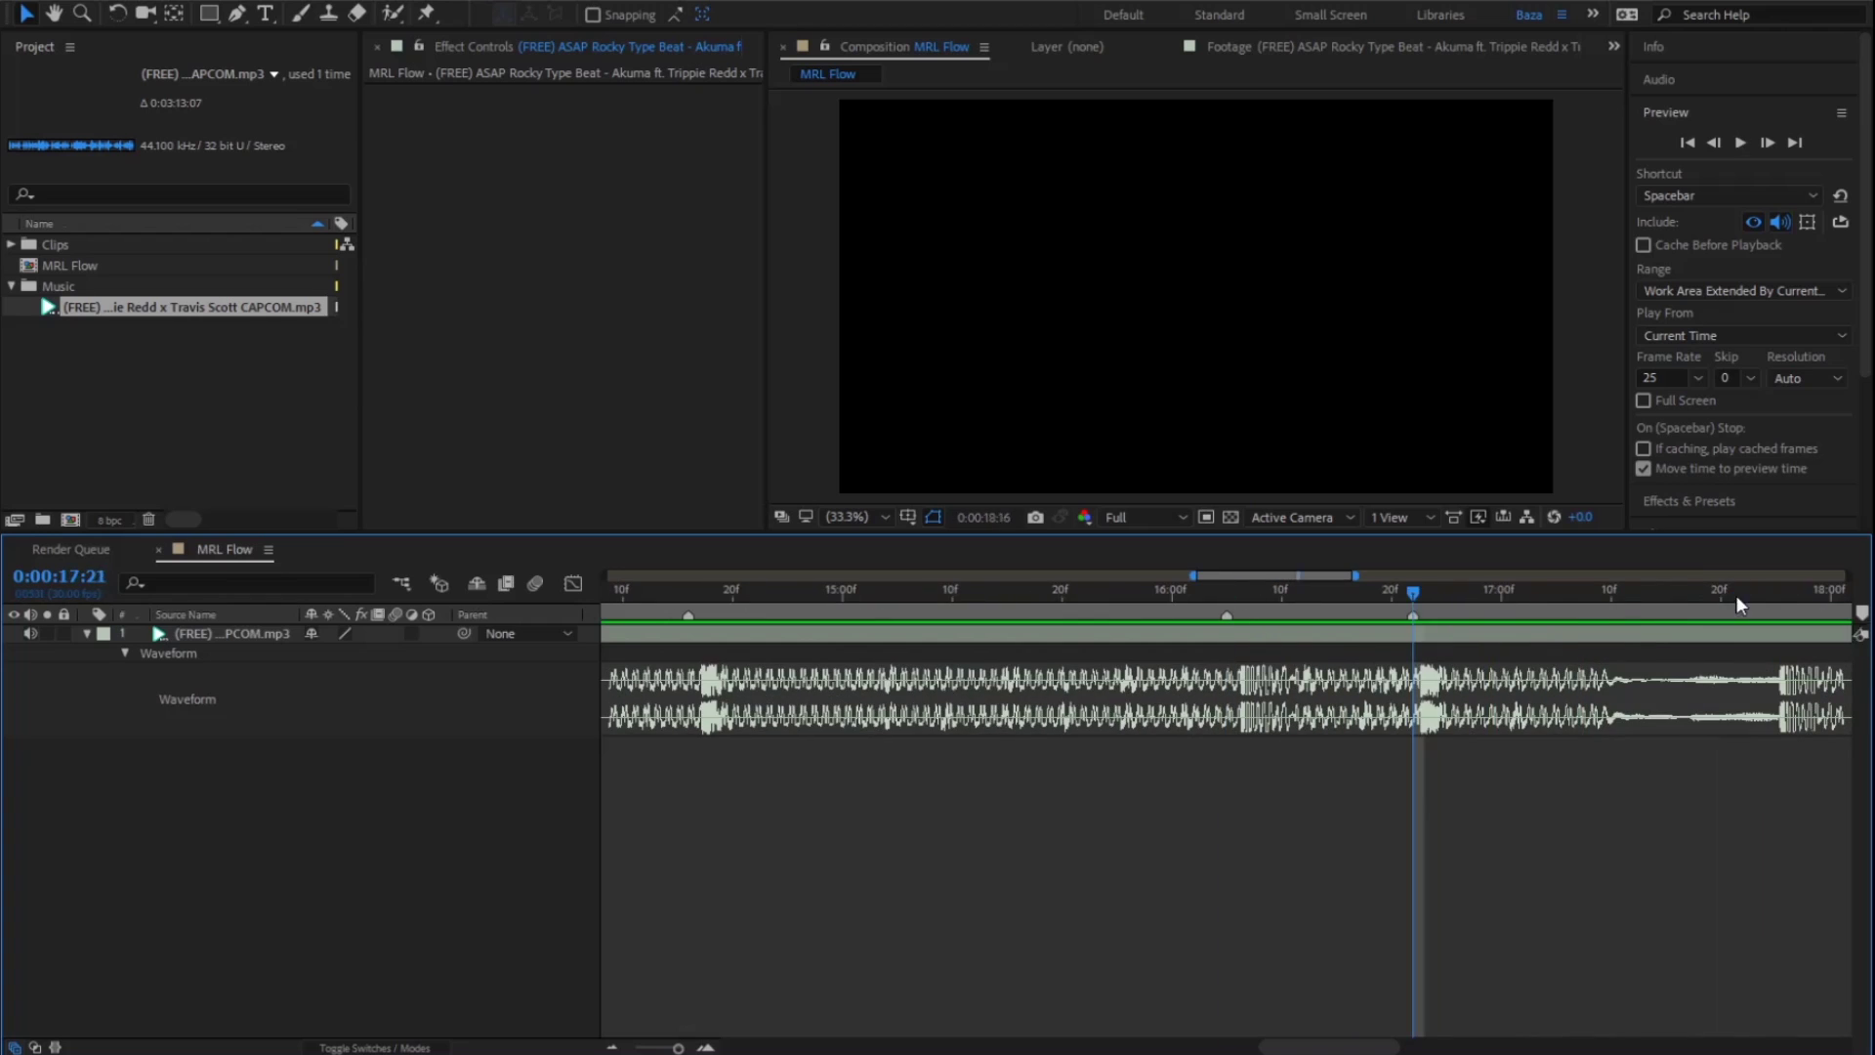
click(1694, 594)
drag(678, 1047, 636, 1048)
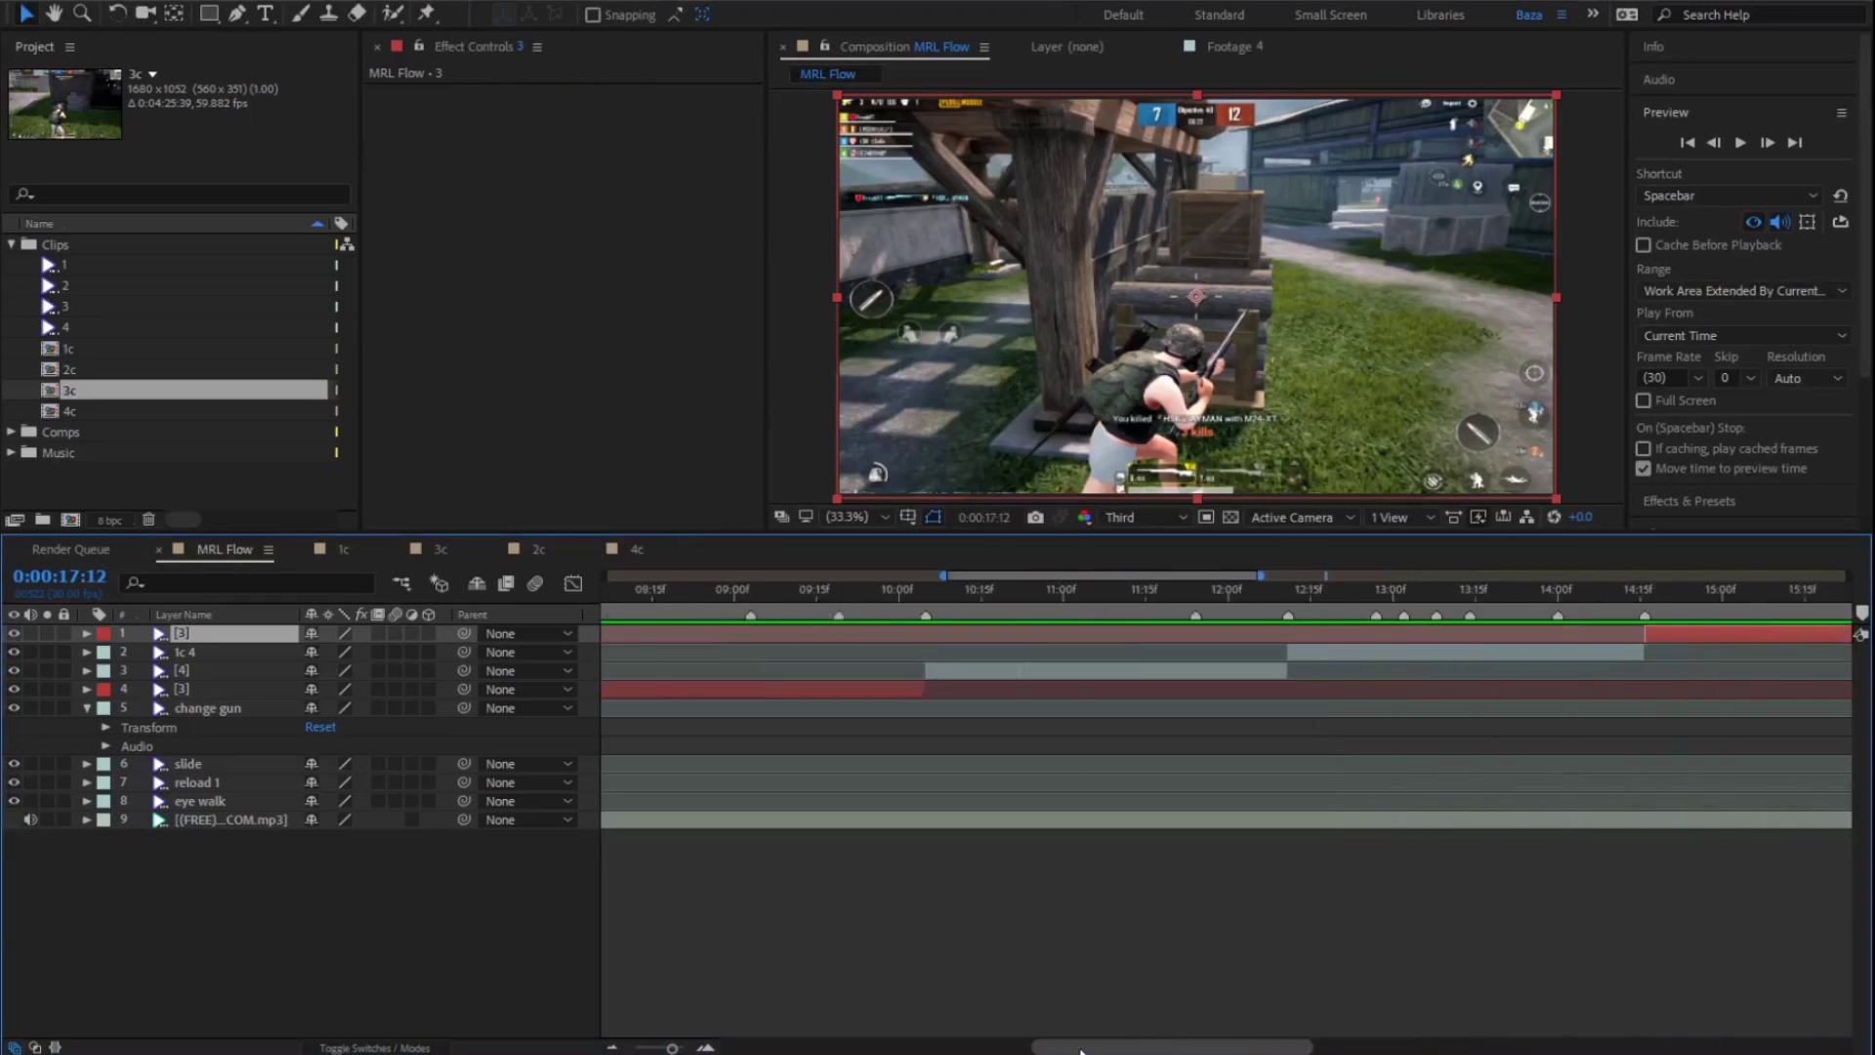
Check the change gun clip's start, then play the beat-cut MRL Flow edit from 0:00.
click(607, 593)
click(953, 710)
key(i)
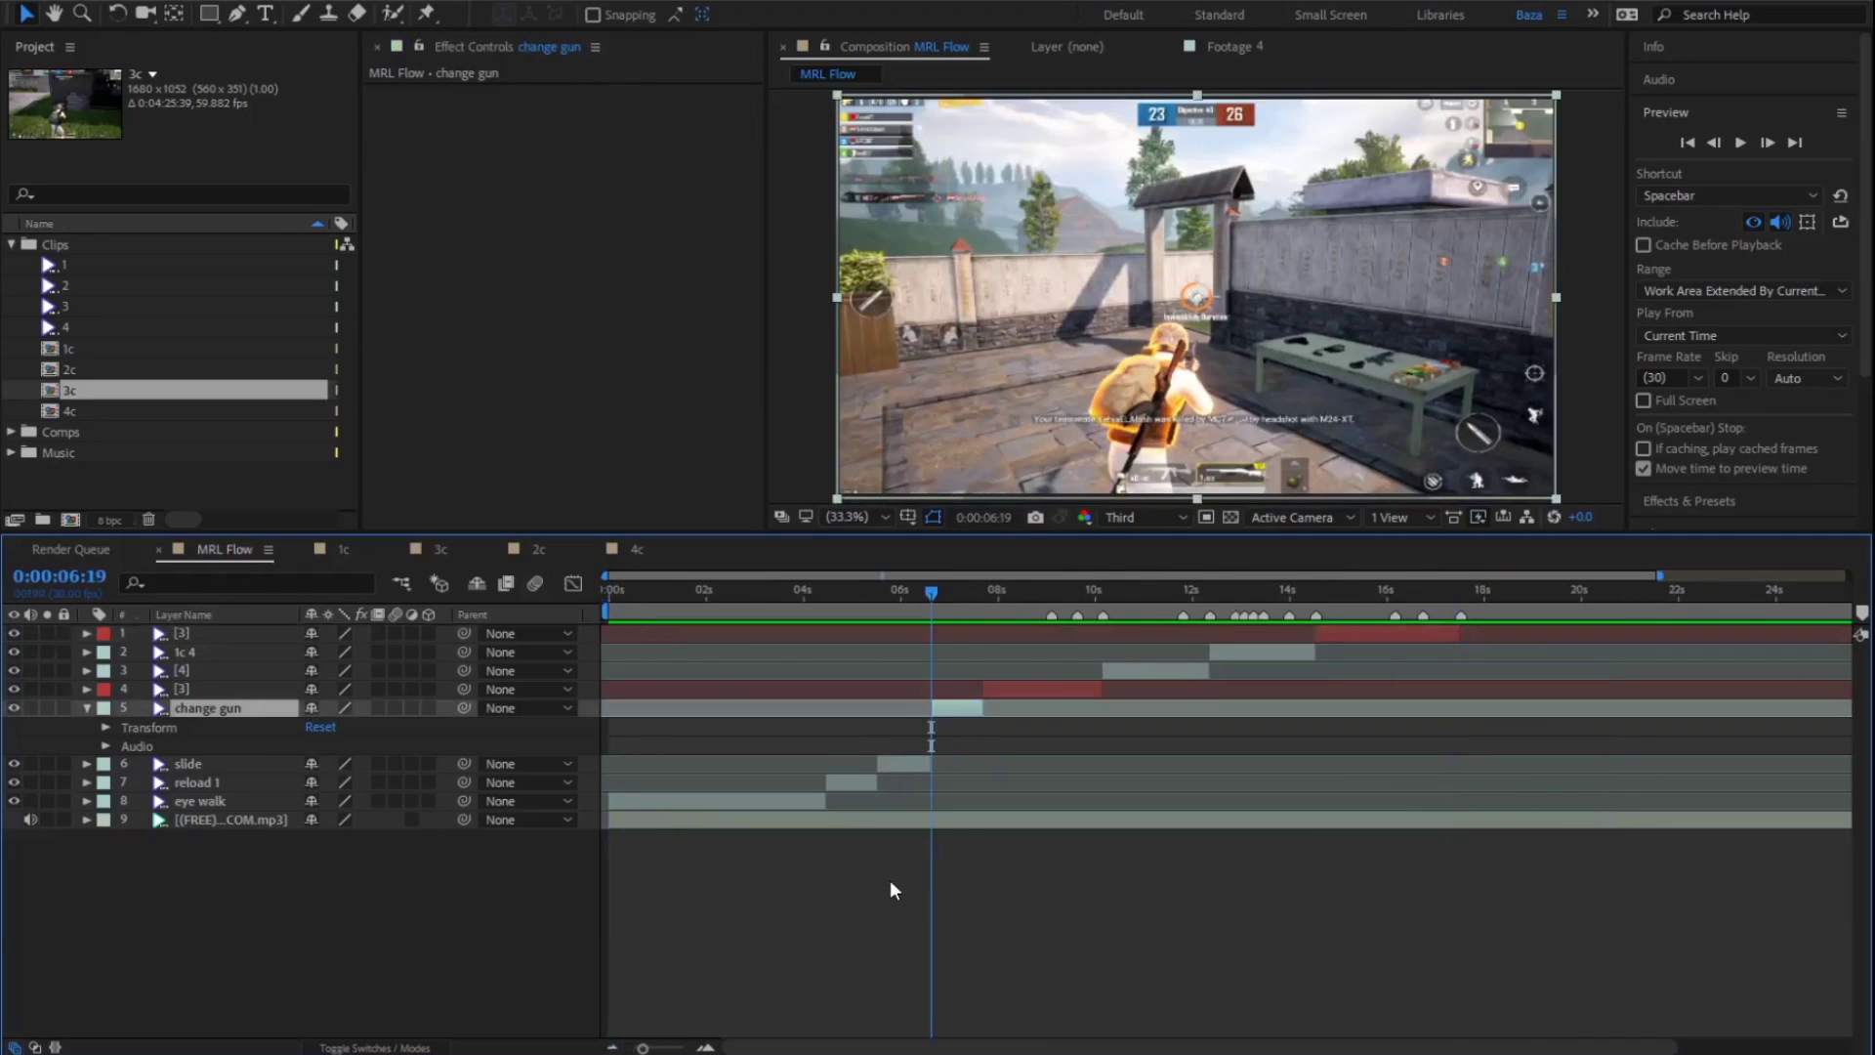
key(u)
click(887, 882)
click(608, 594)
key(space)
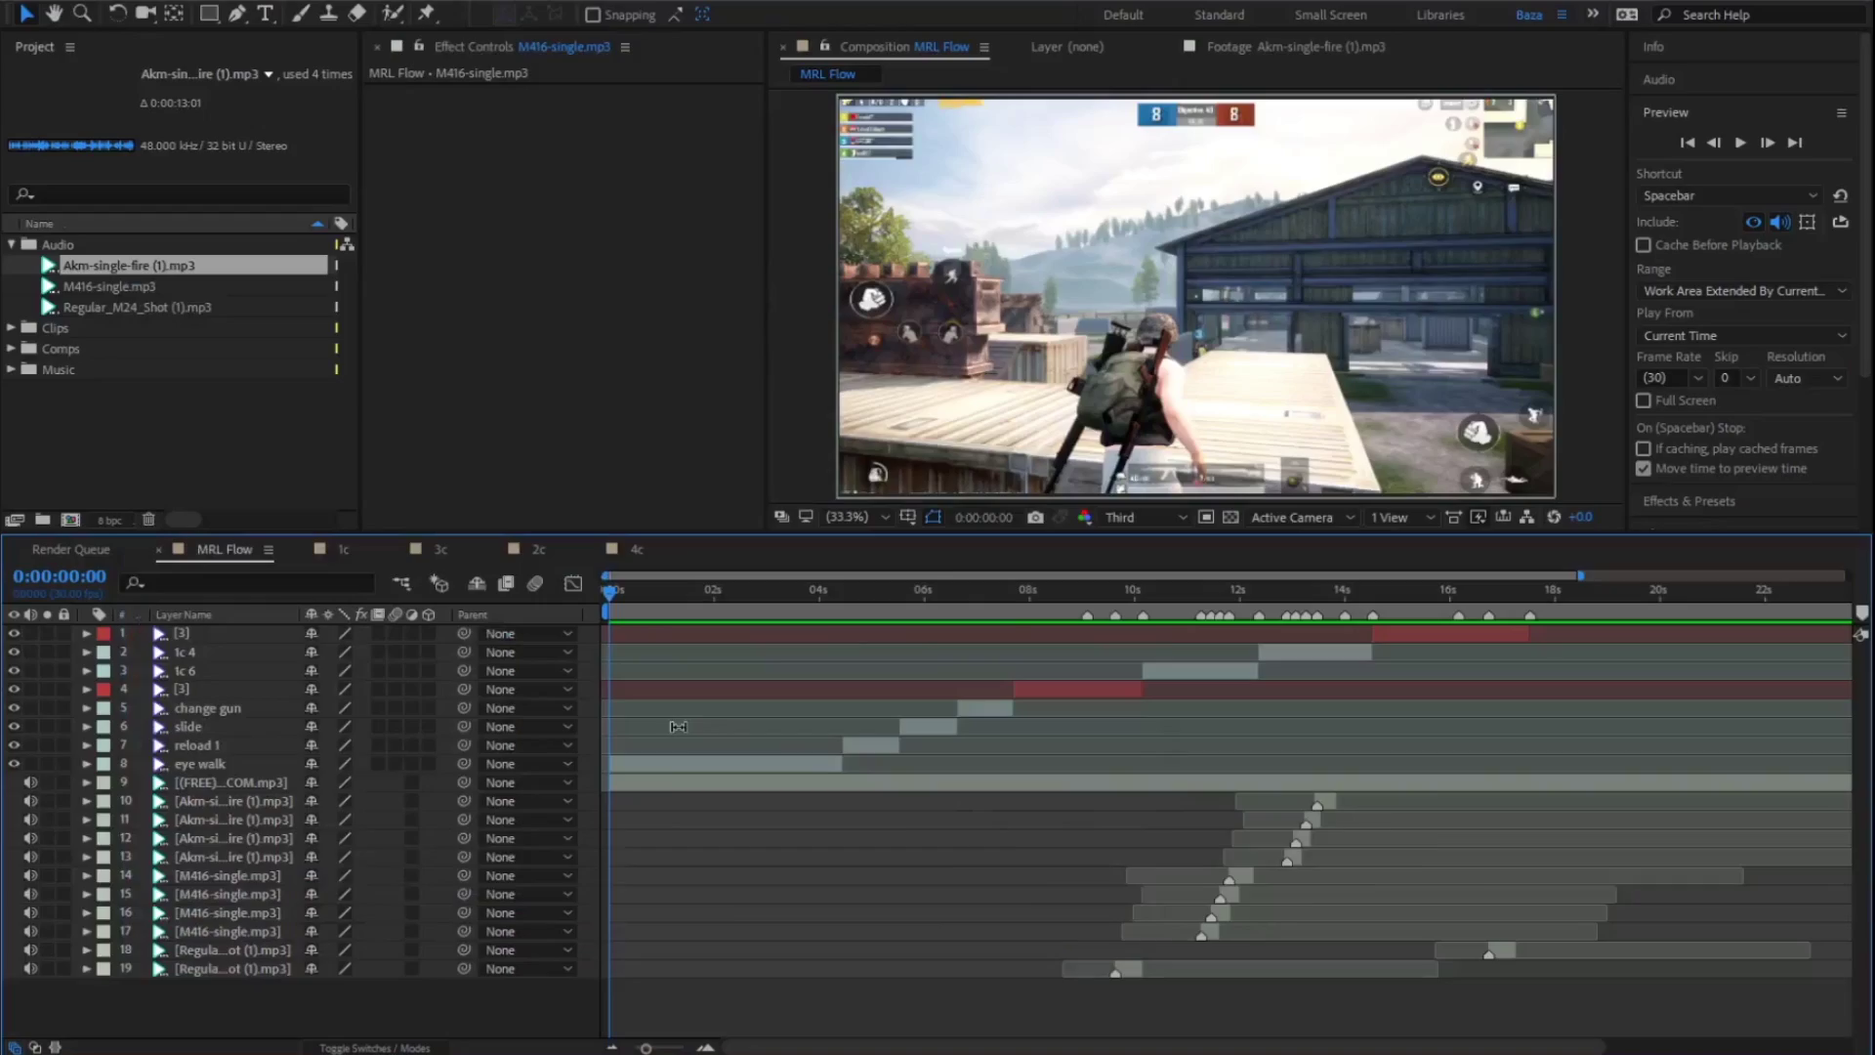
Precompose the eye walk layer as 'walk', moving all attributes into the new composition.
click(670, 764)
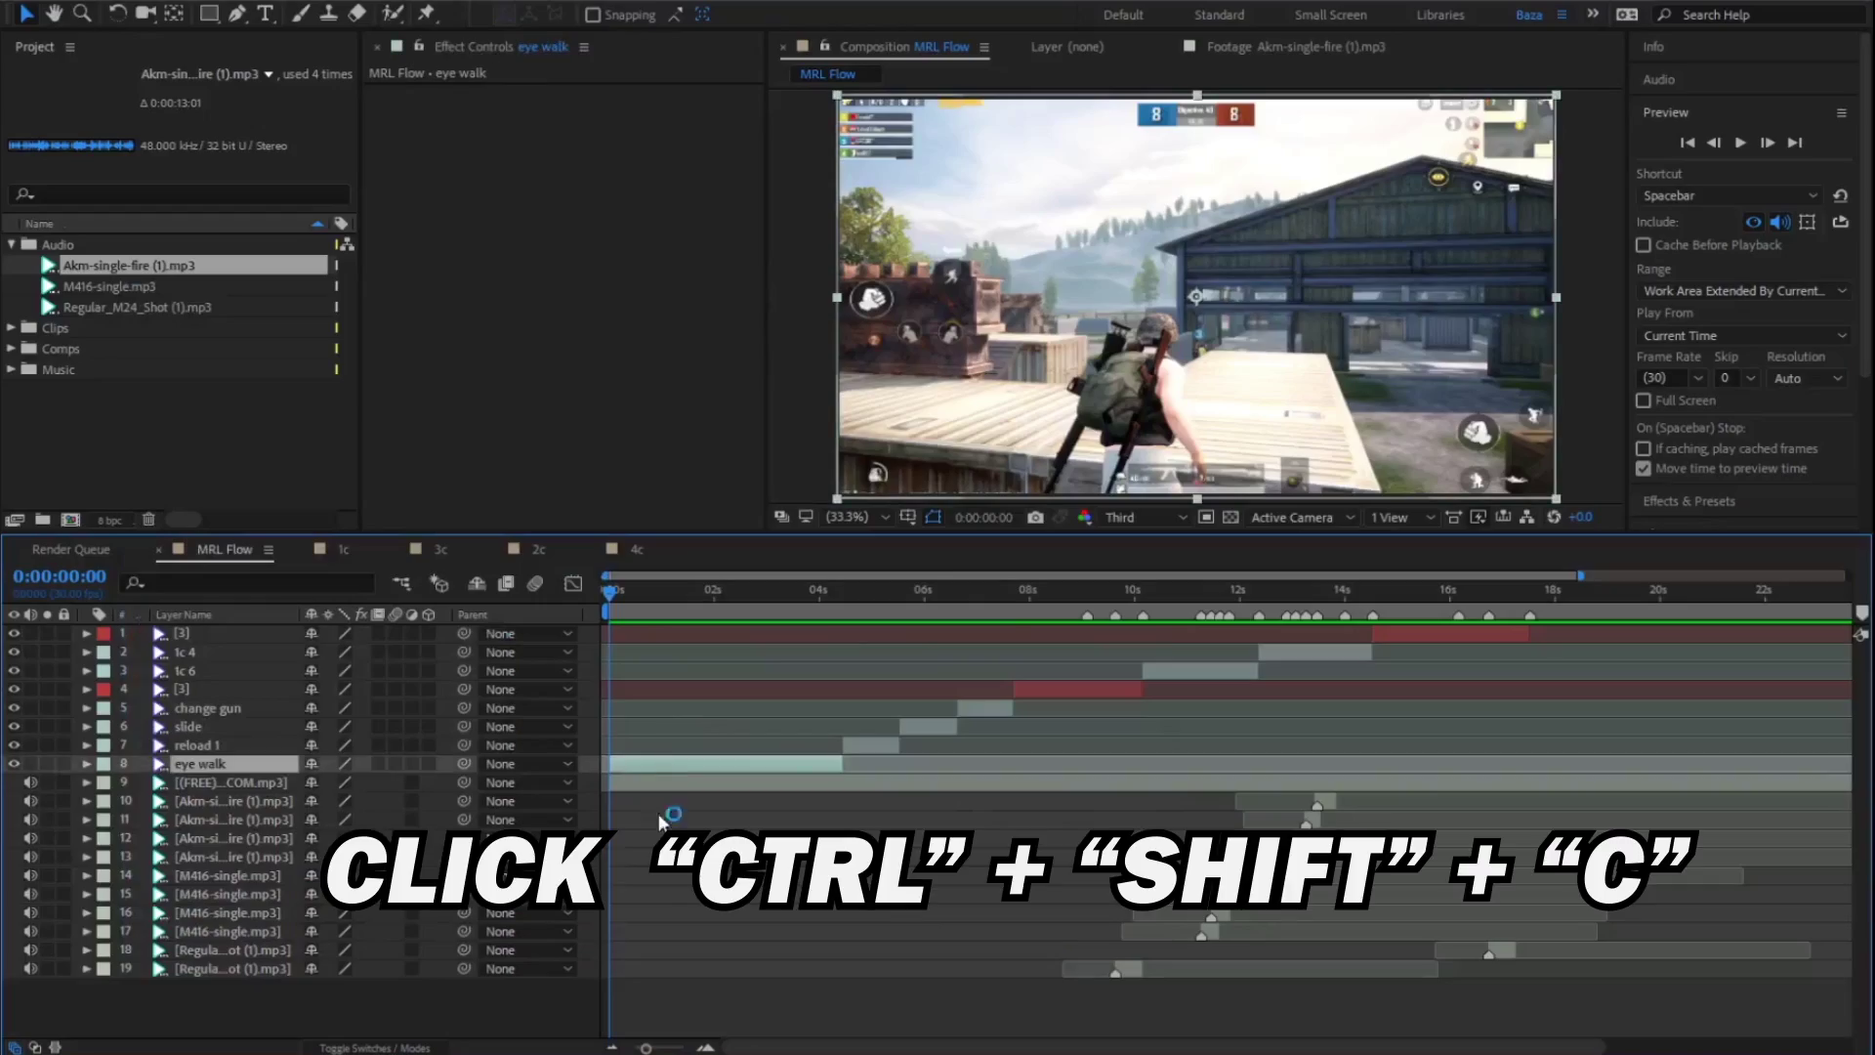
key(ctrl+shift+c)
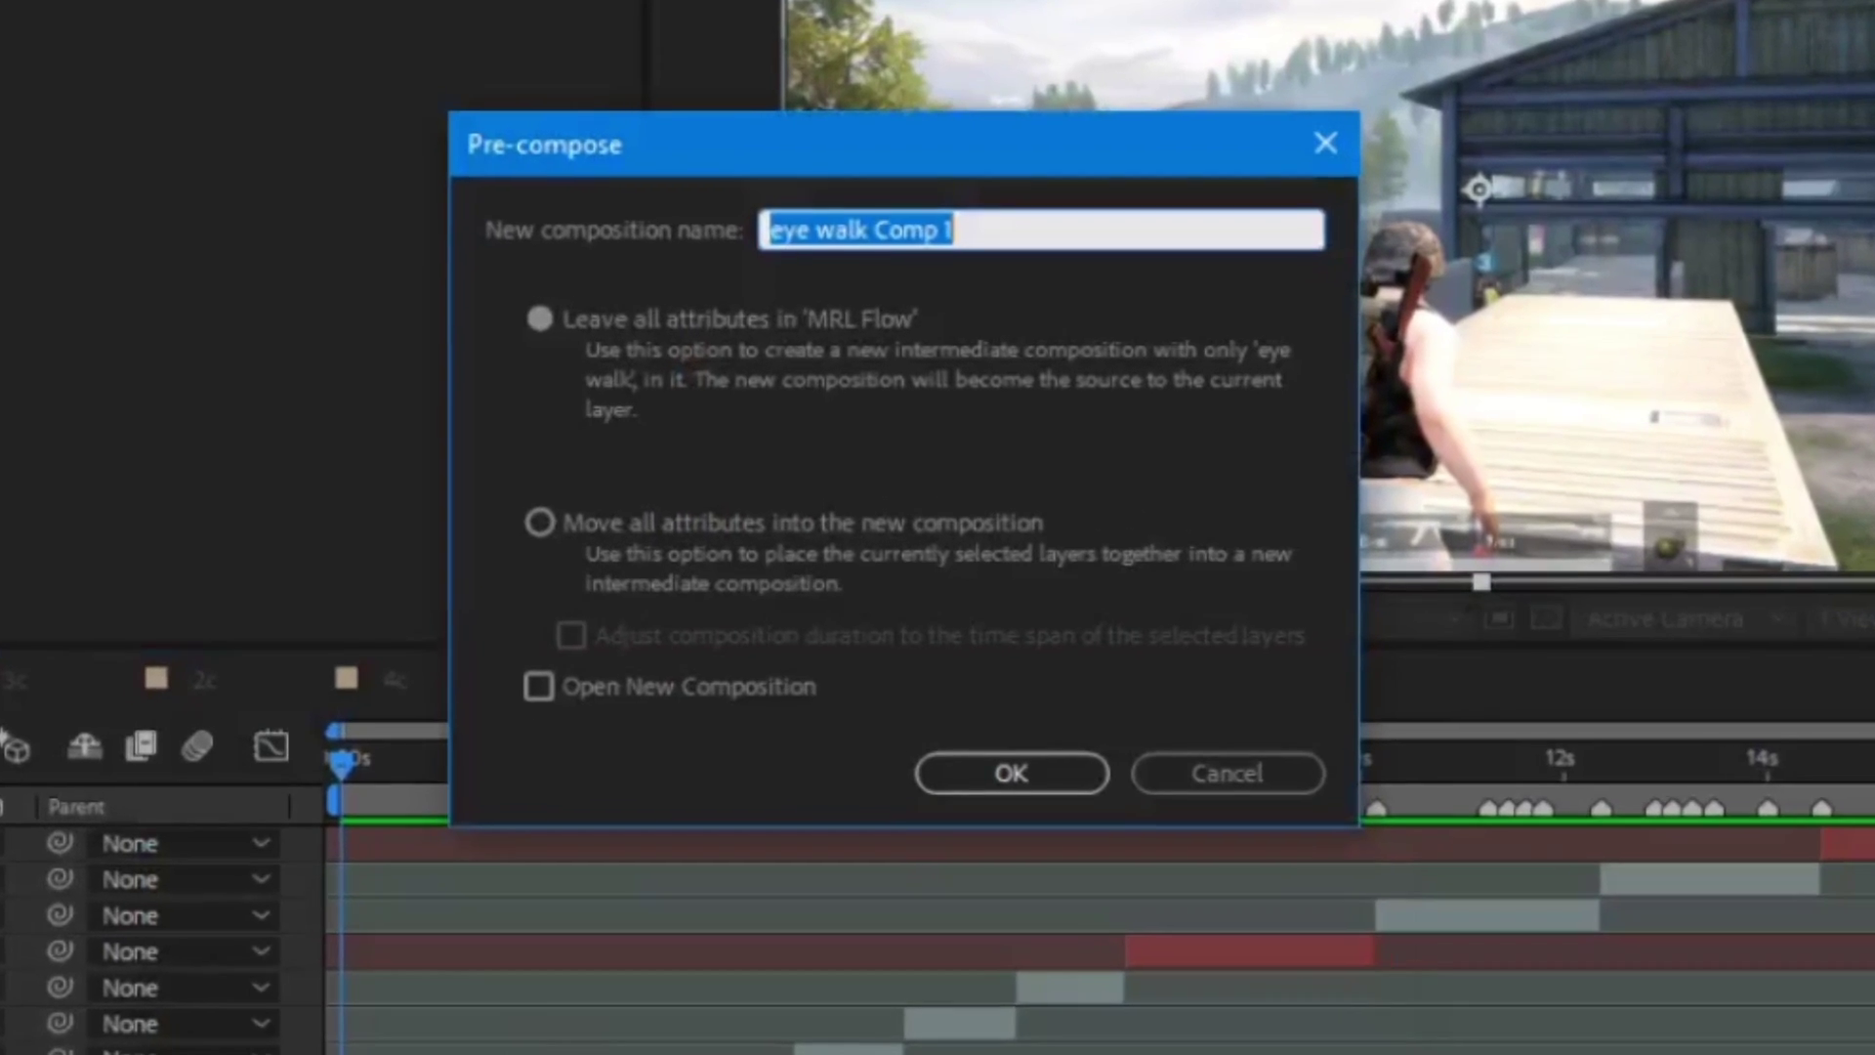
text(walk)
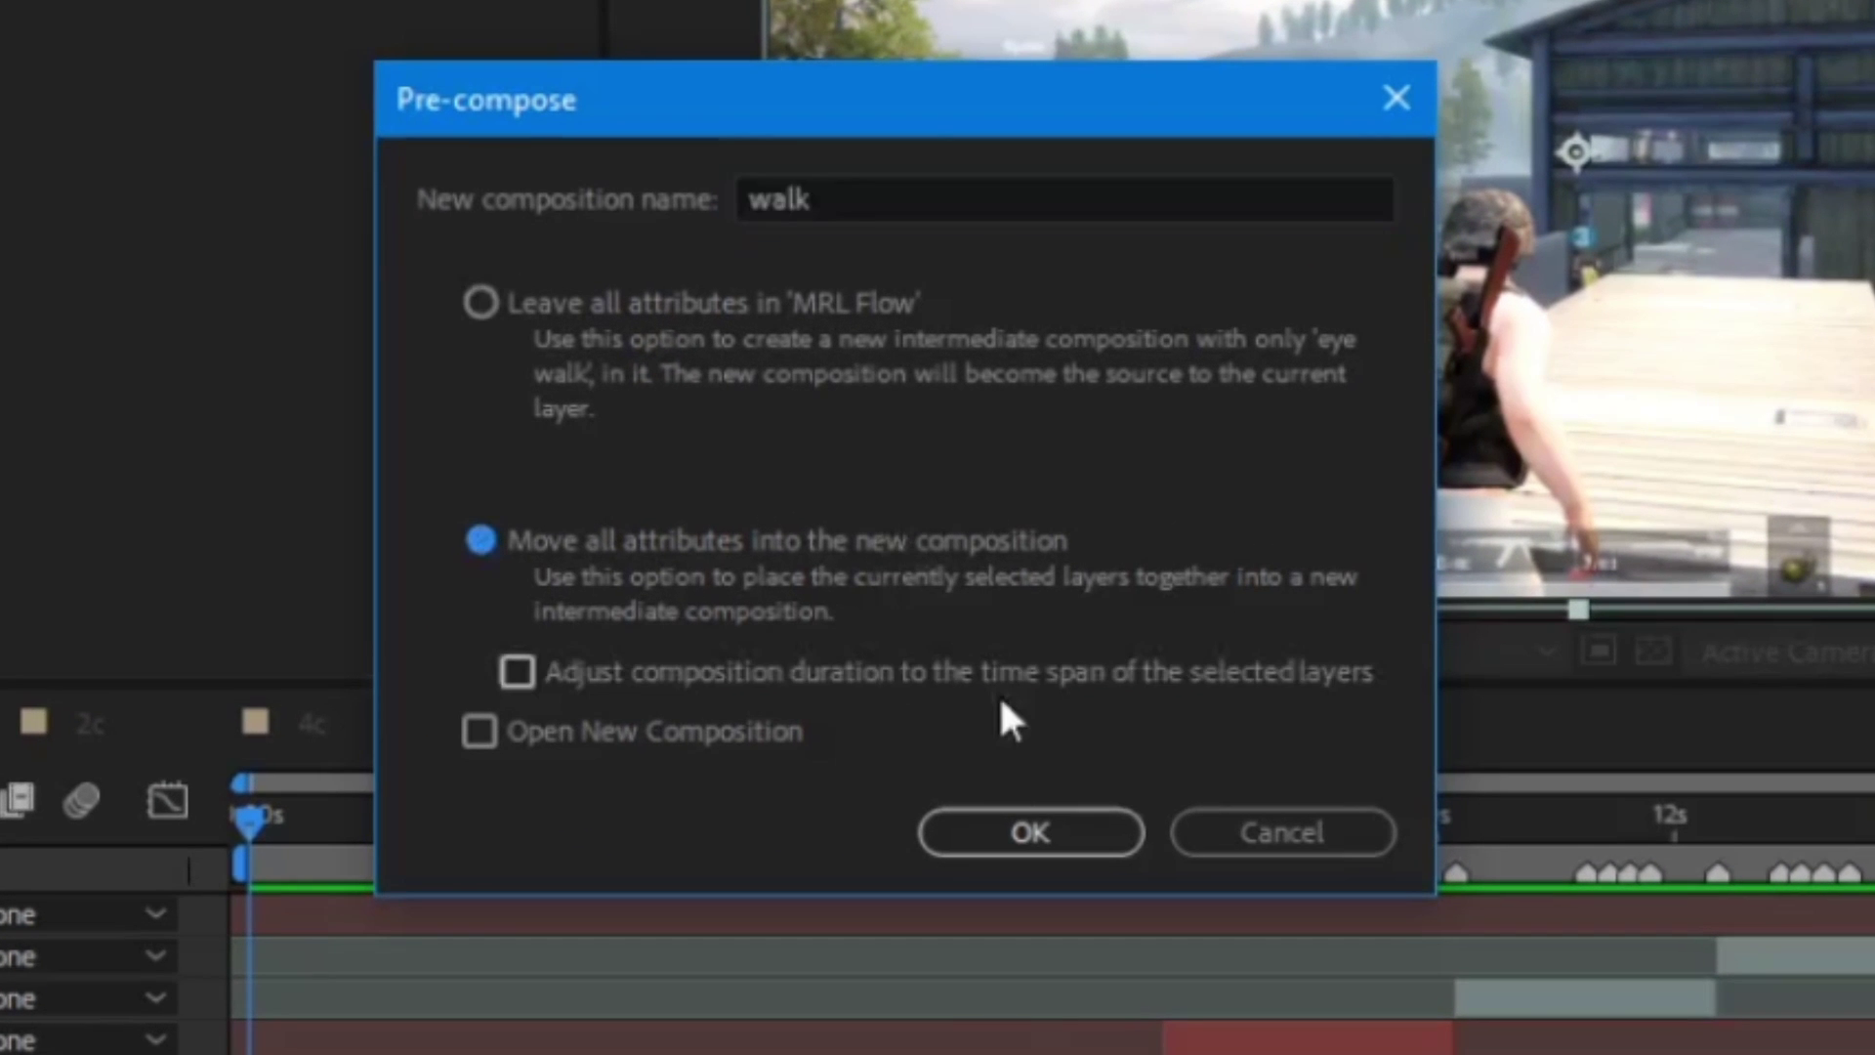
click(1044, 832)
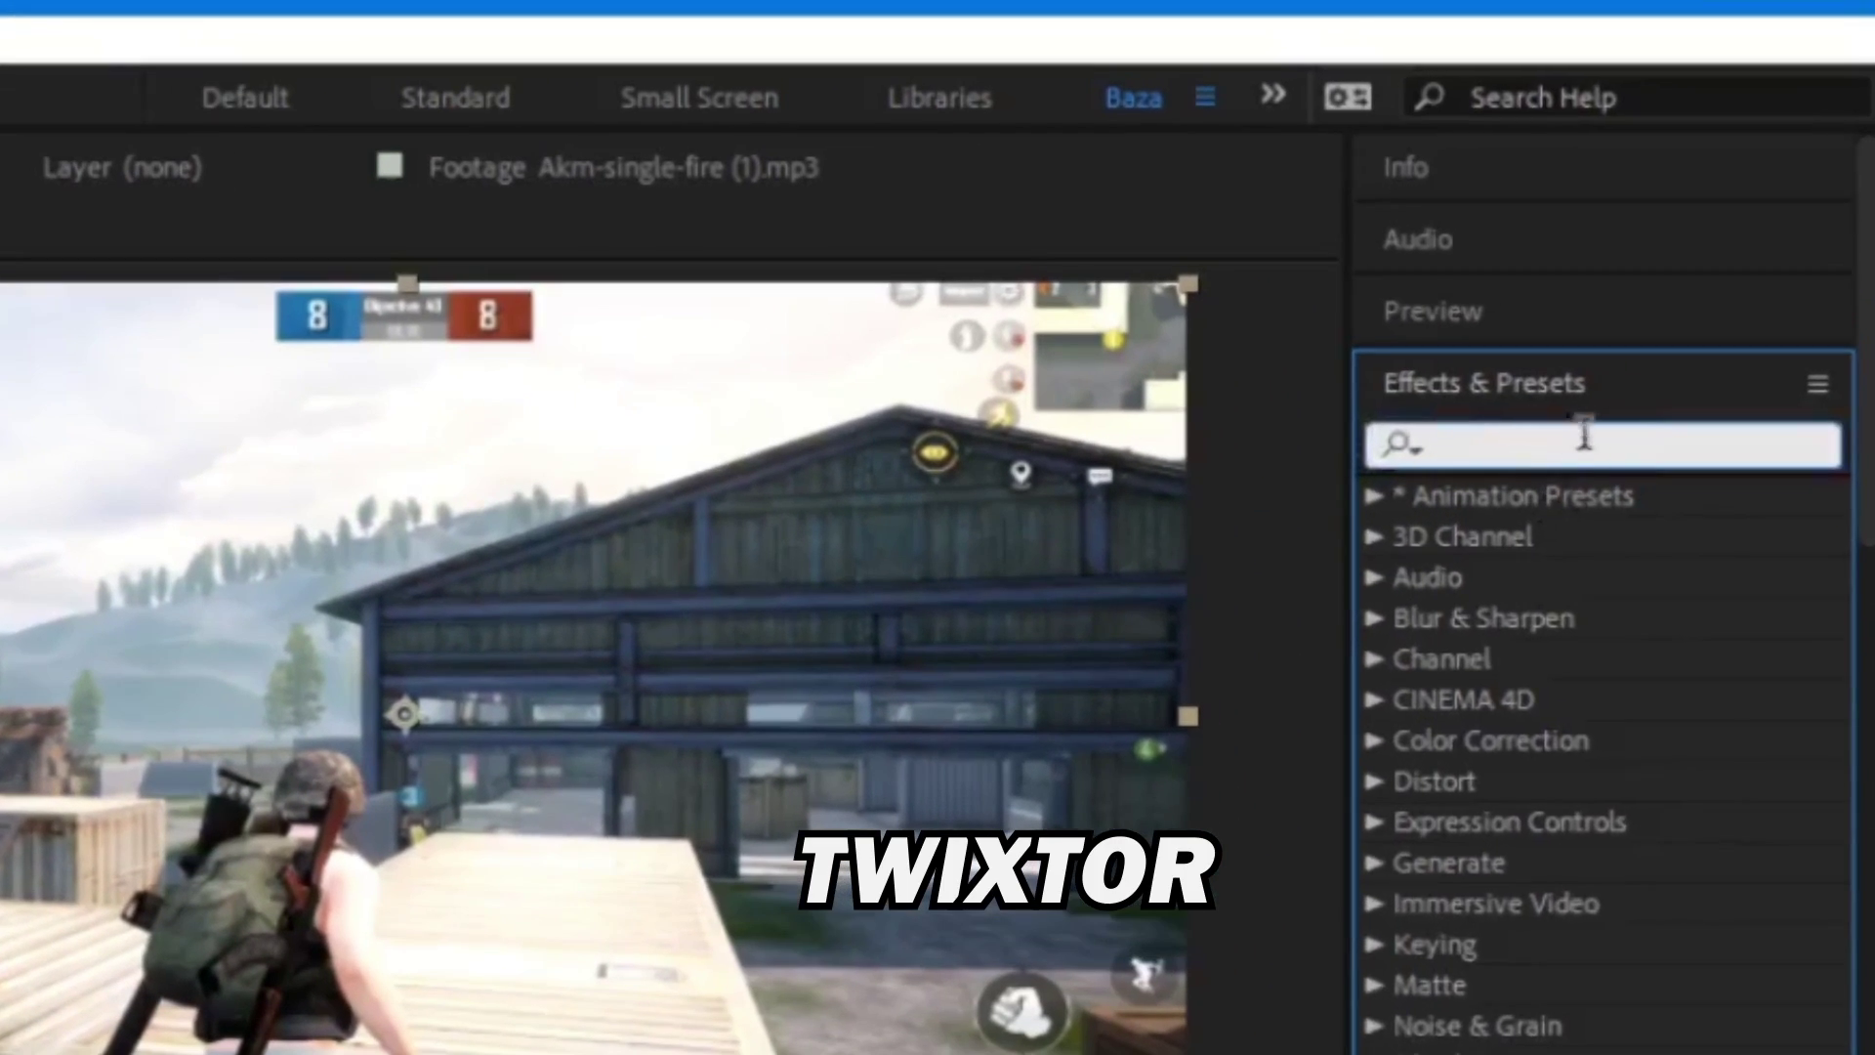
Apply RE:Vision Twixtor to the walk layer and enable keyframing on its Speed %.
text(tw)
click(1532, 44)
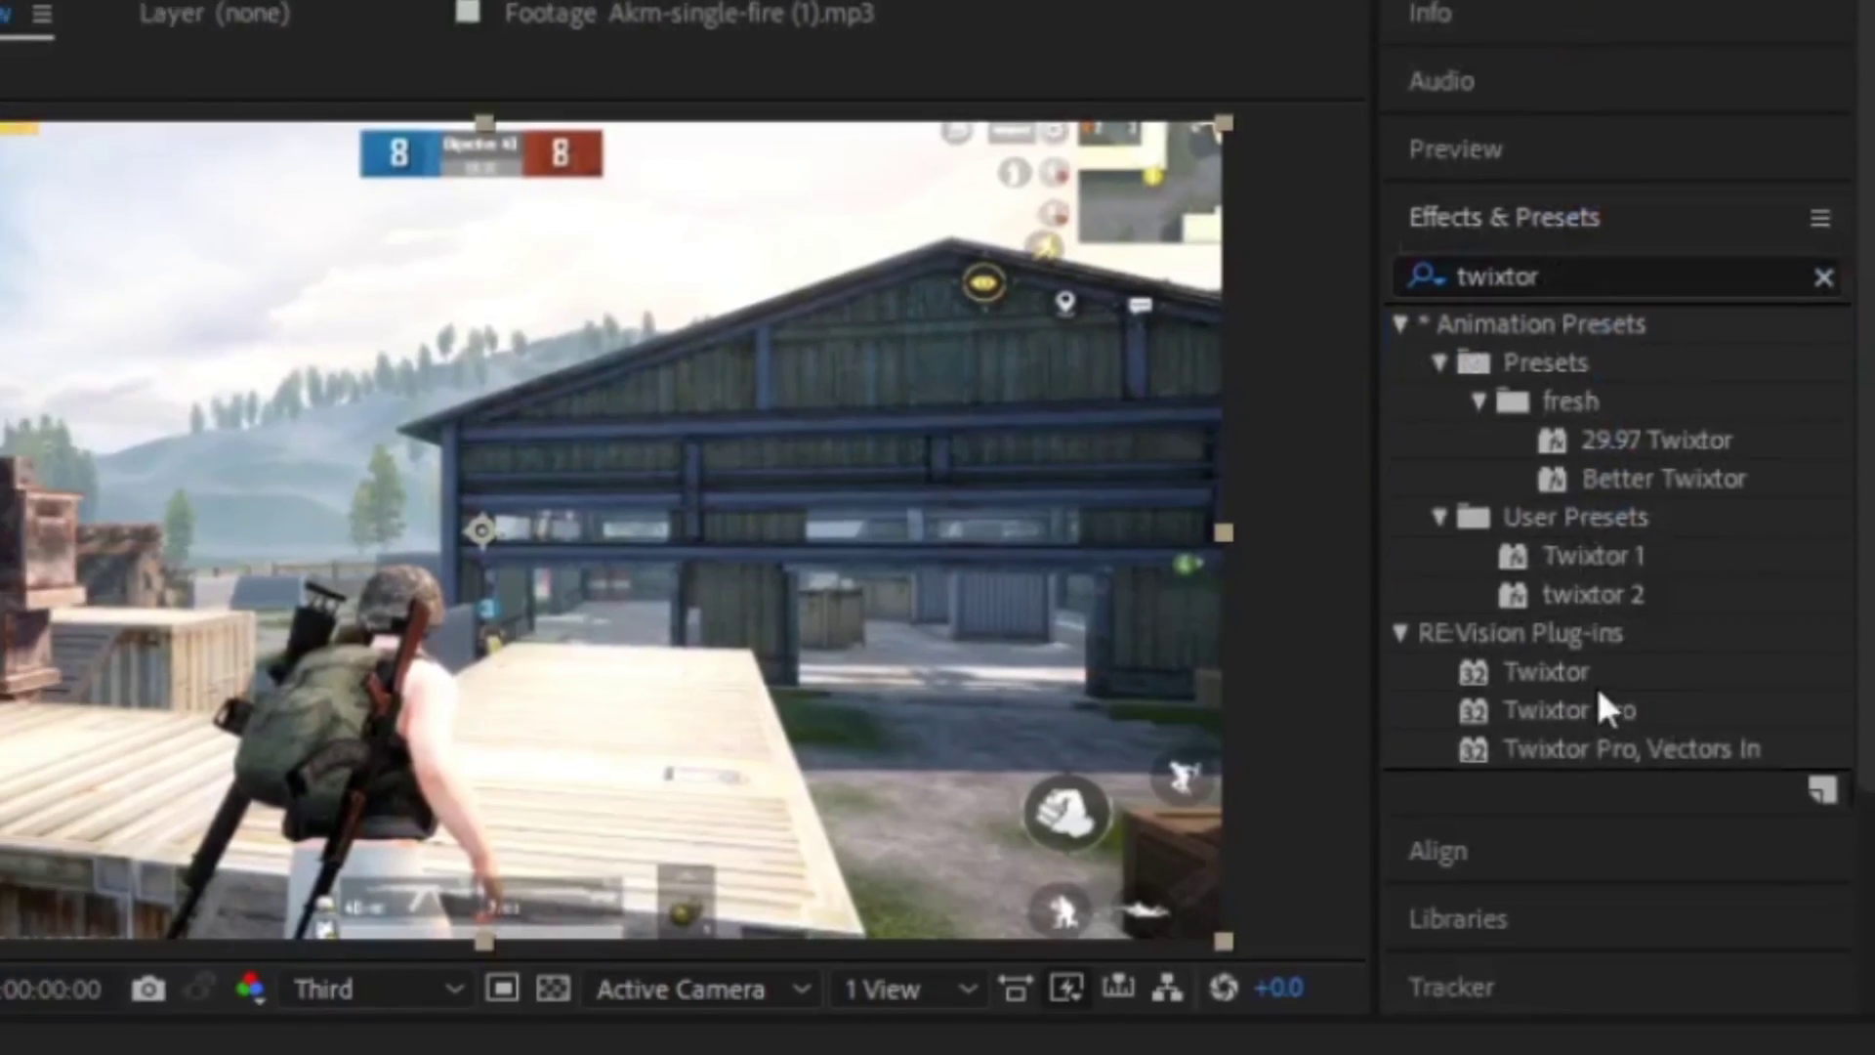
double_click(1563, 743)
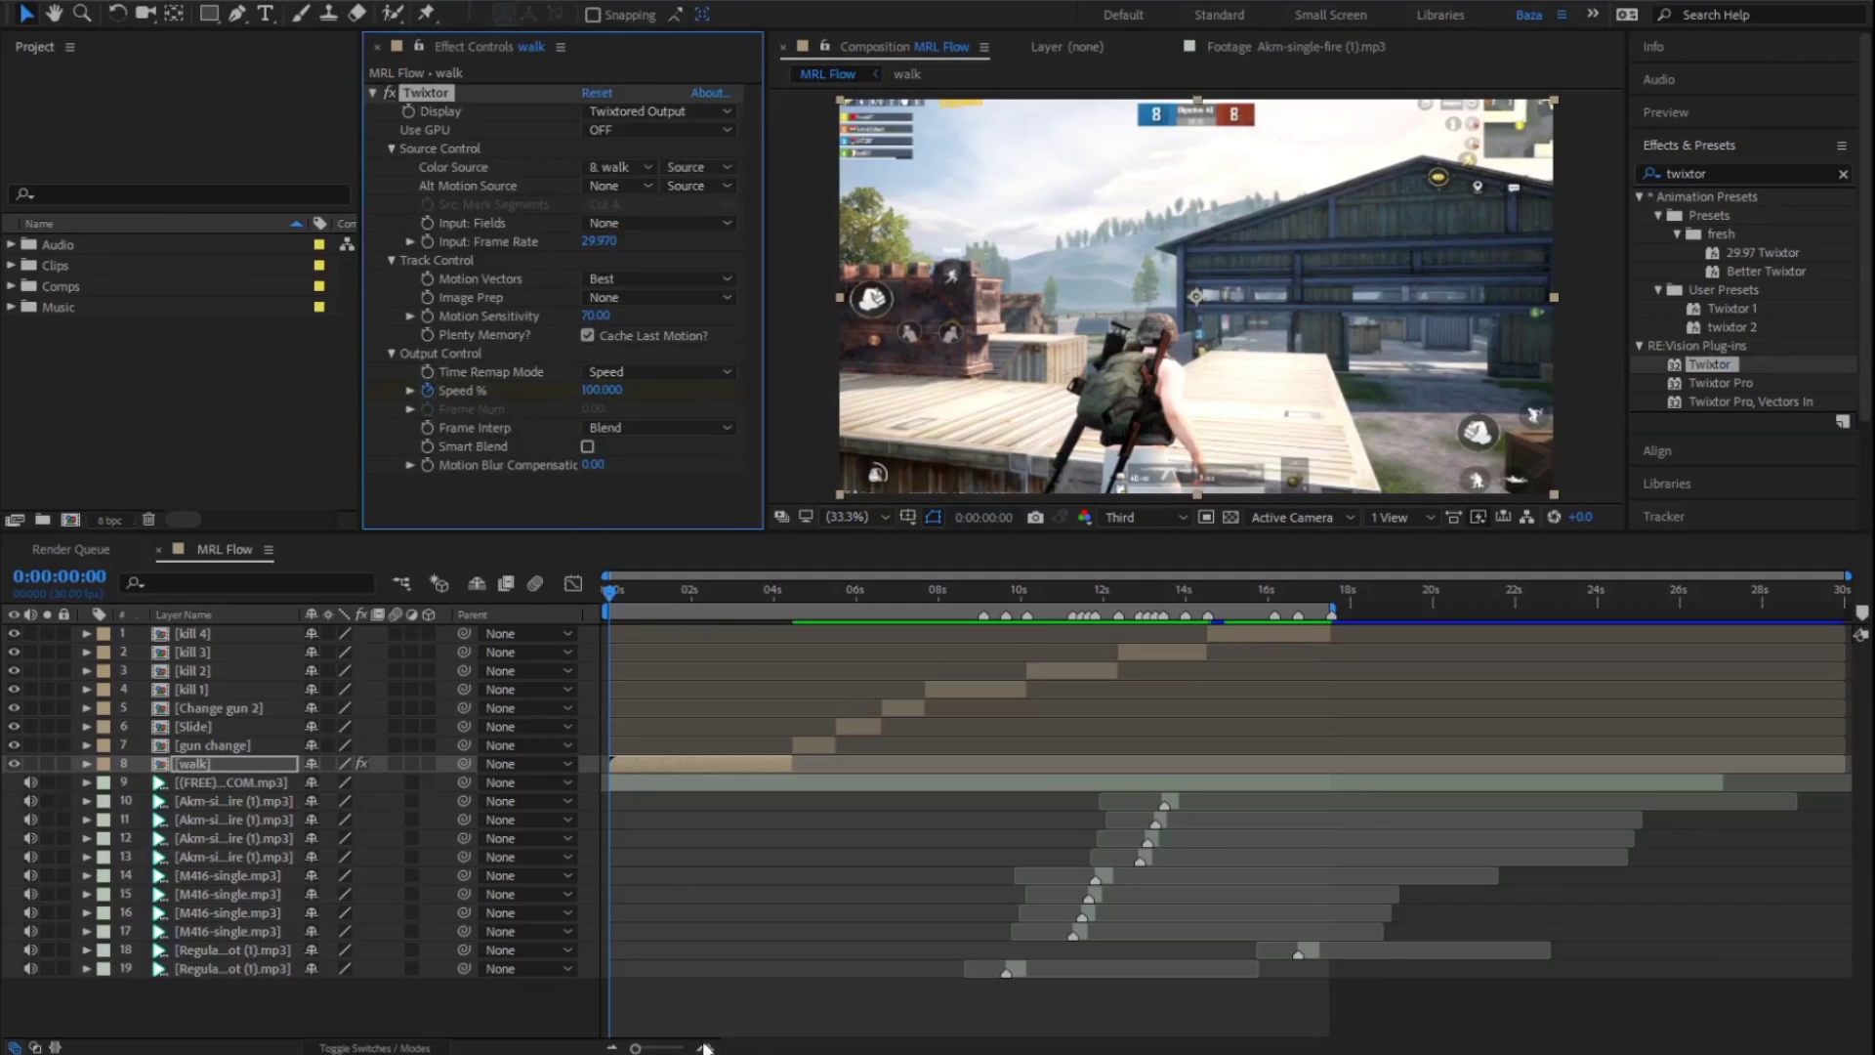
key(u)
click(705, 1049)
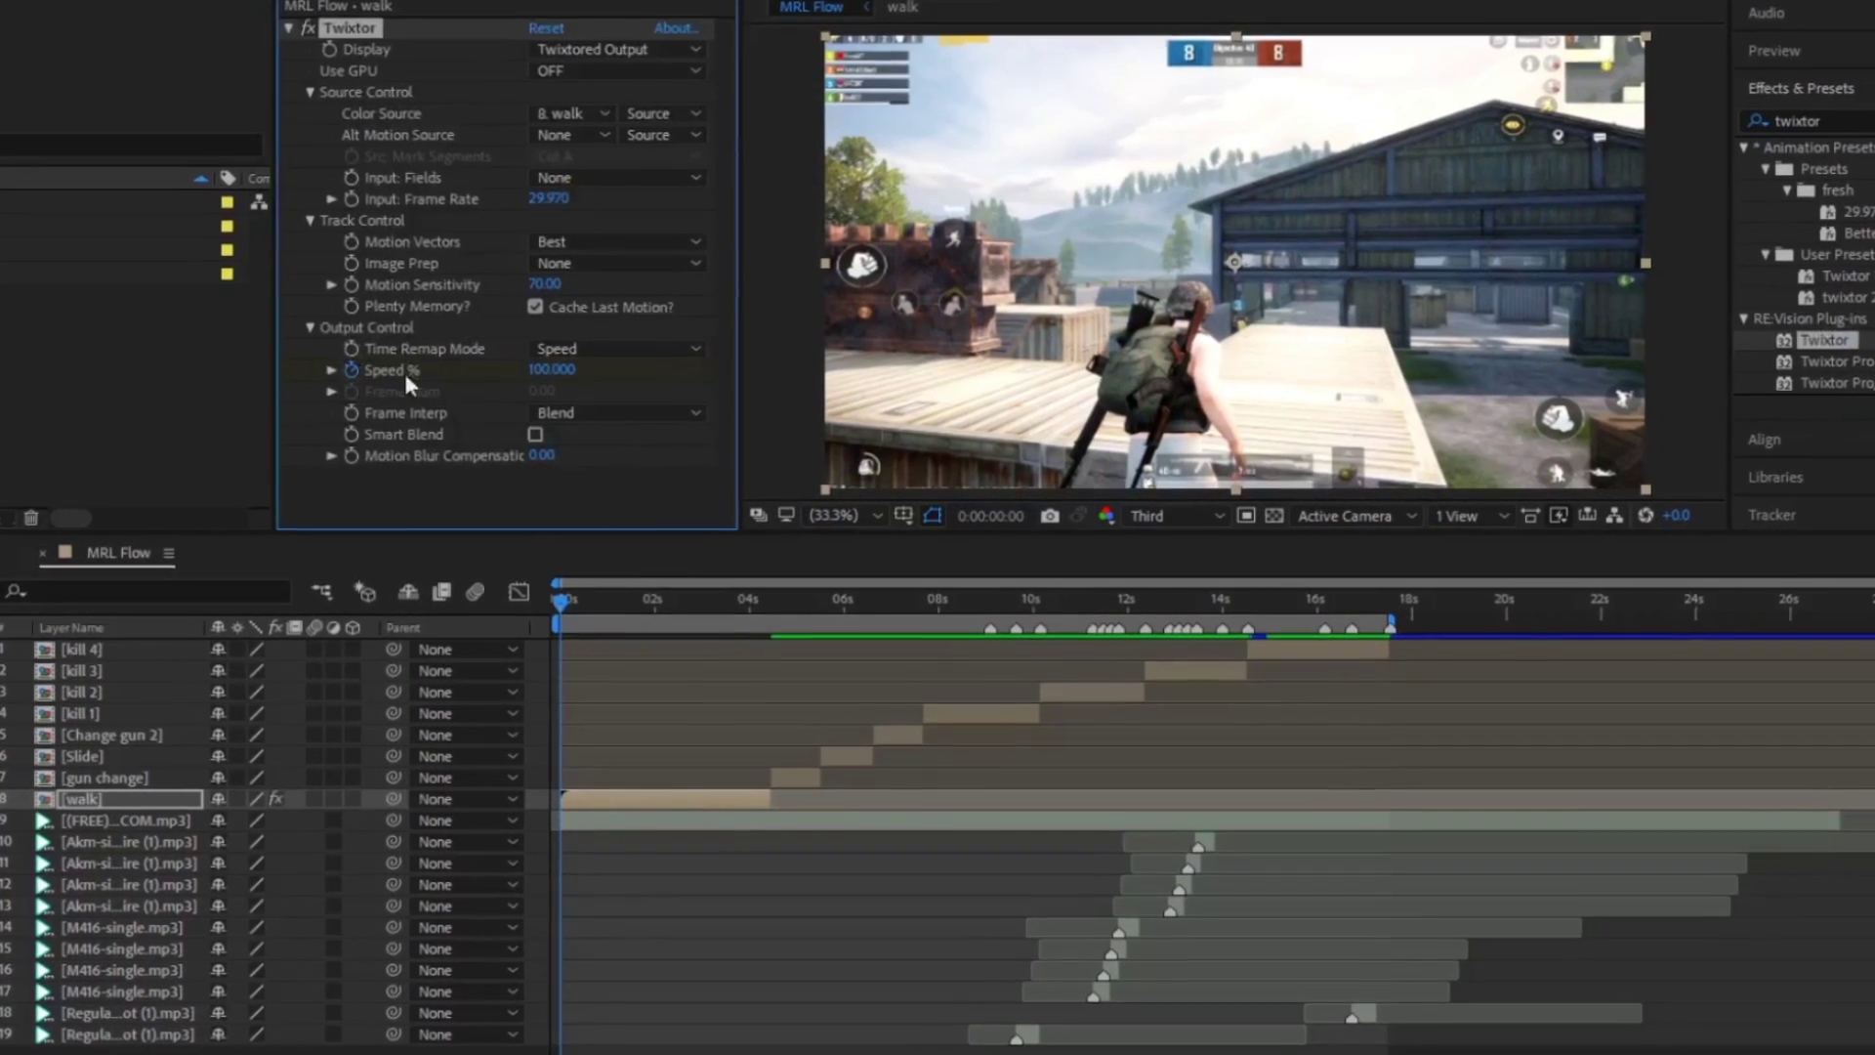
Keyframe walk's Twixtor Speed % at 500, 5 near frame 21, and 500 again, then save.
key(u)
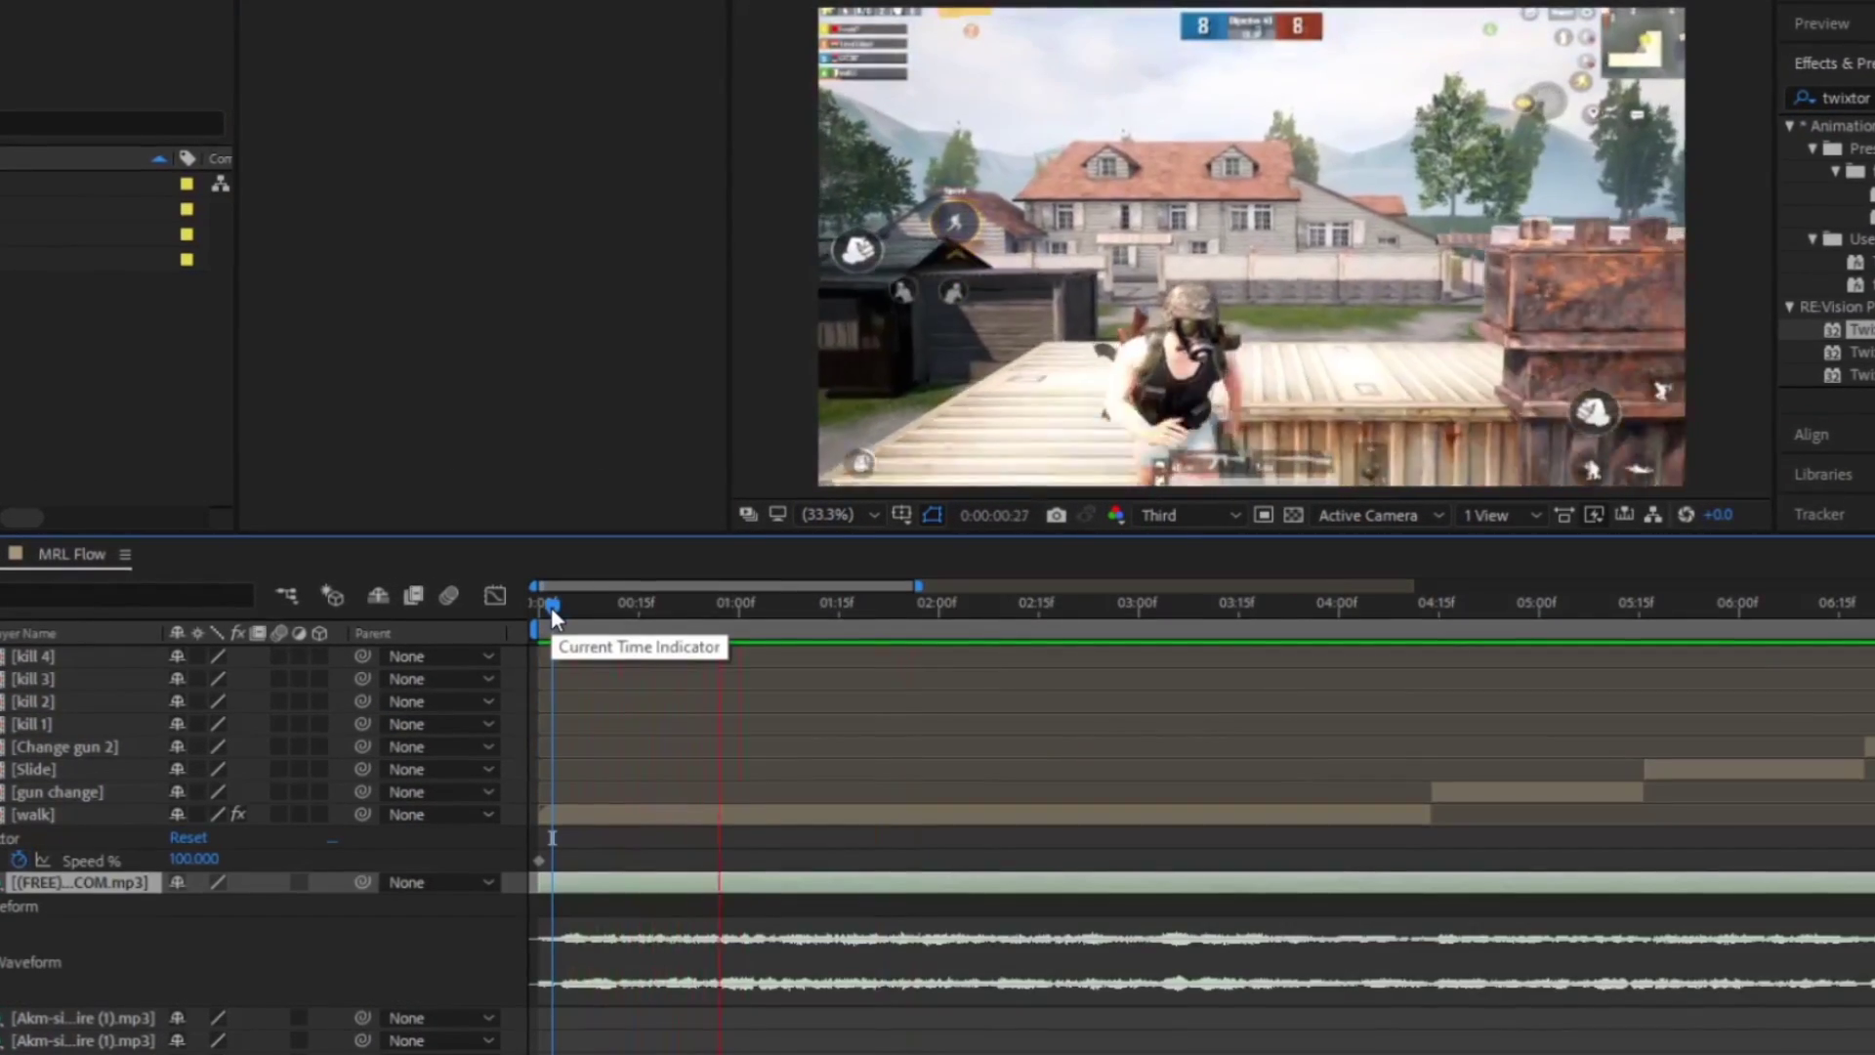
key(space)
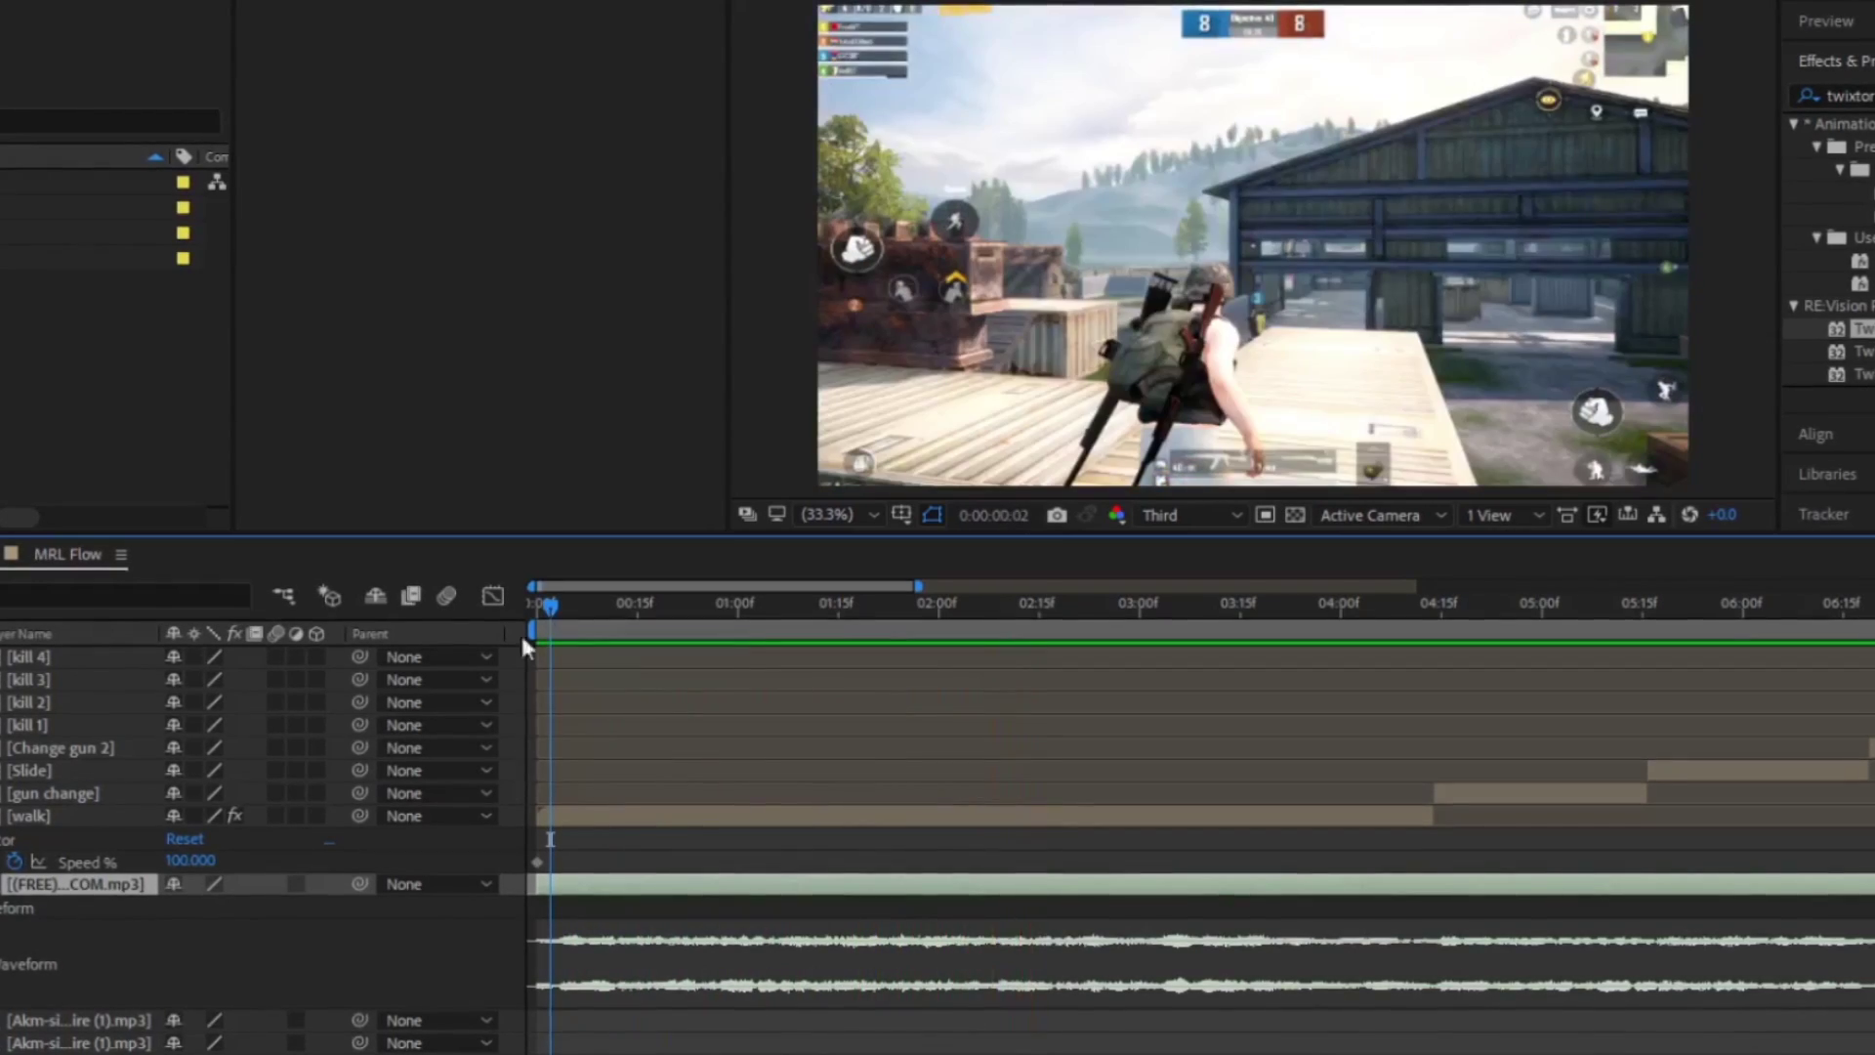
text(500)
key(Return)
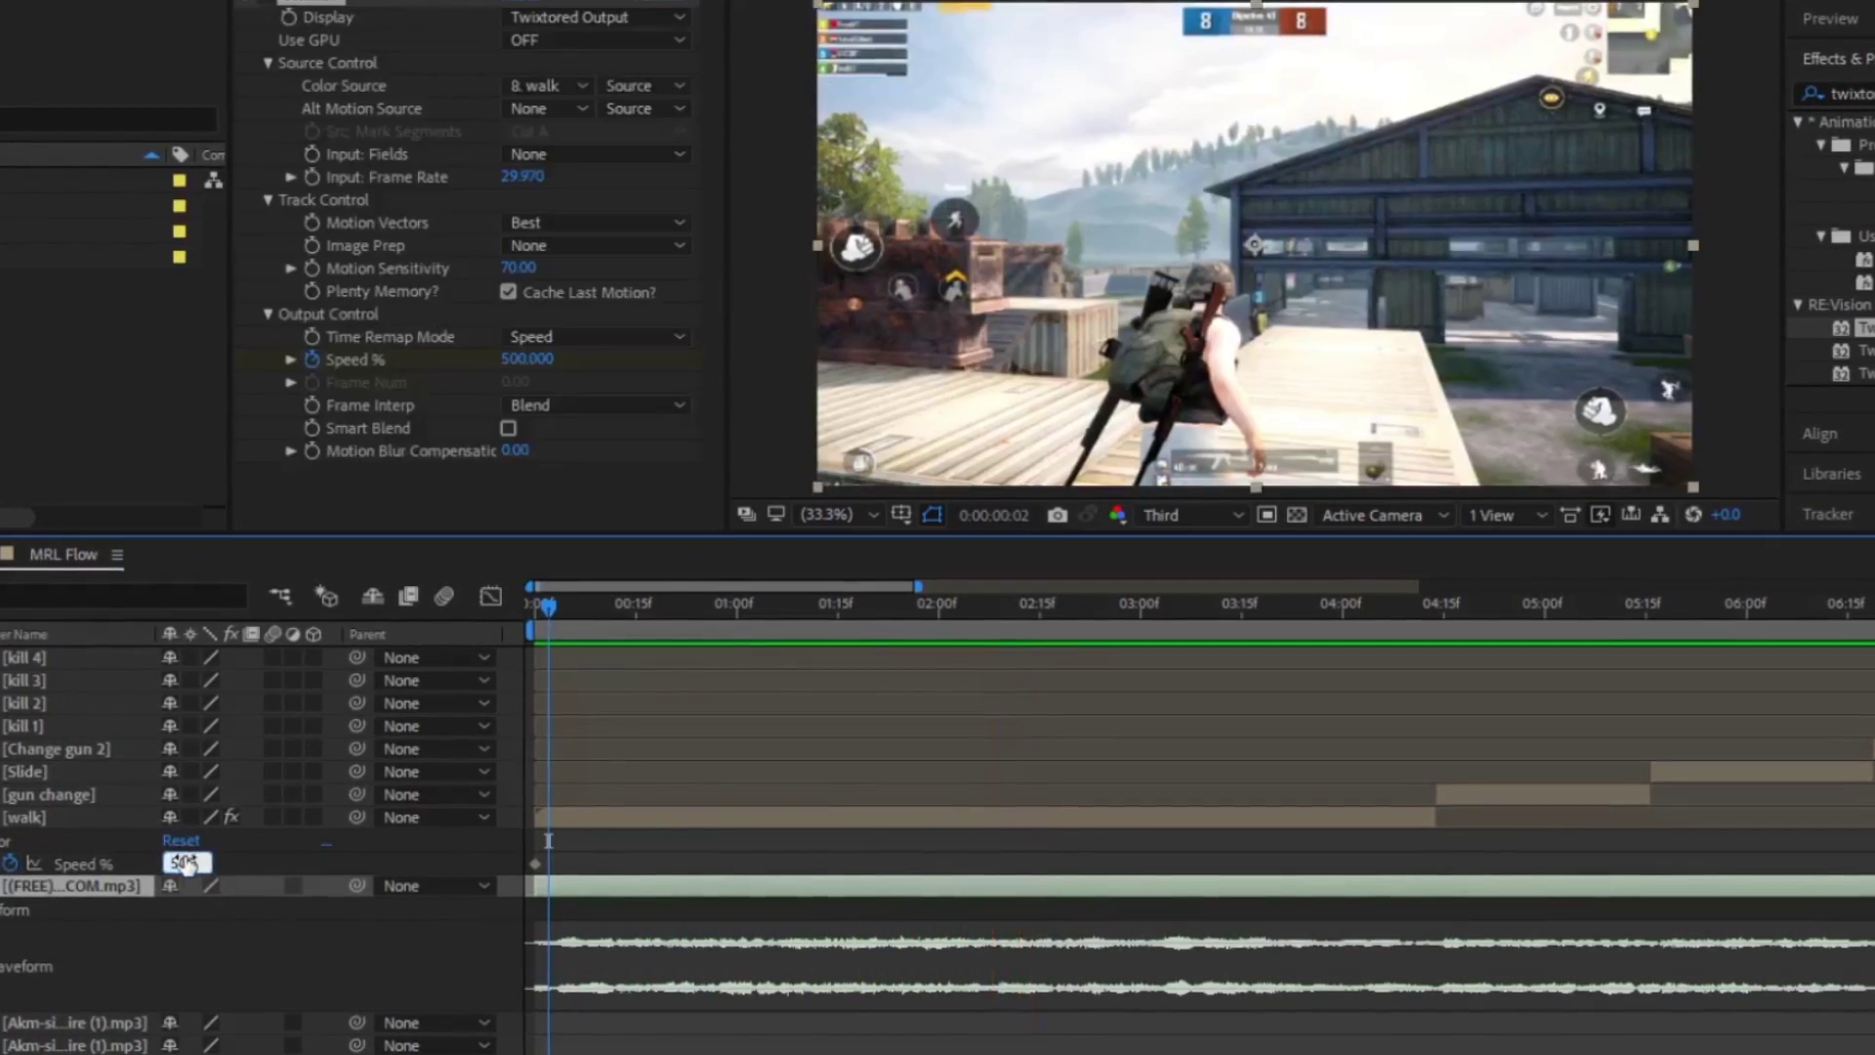
key(space)
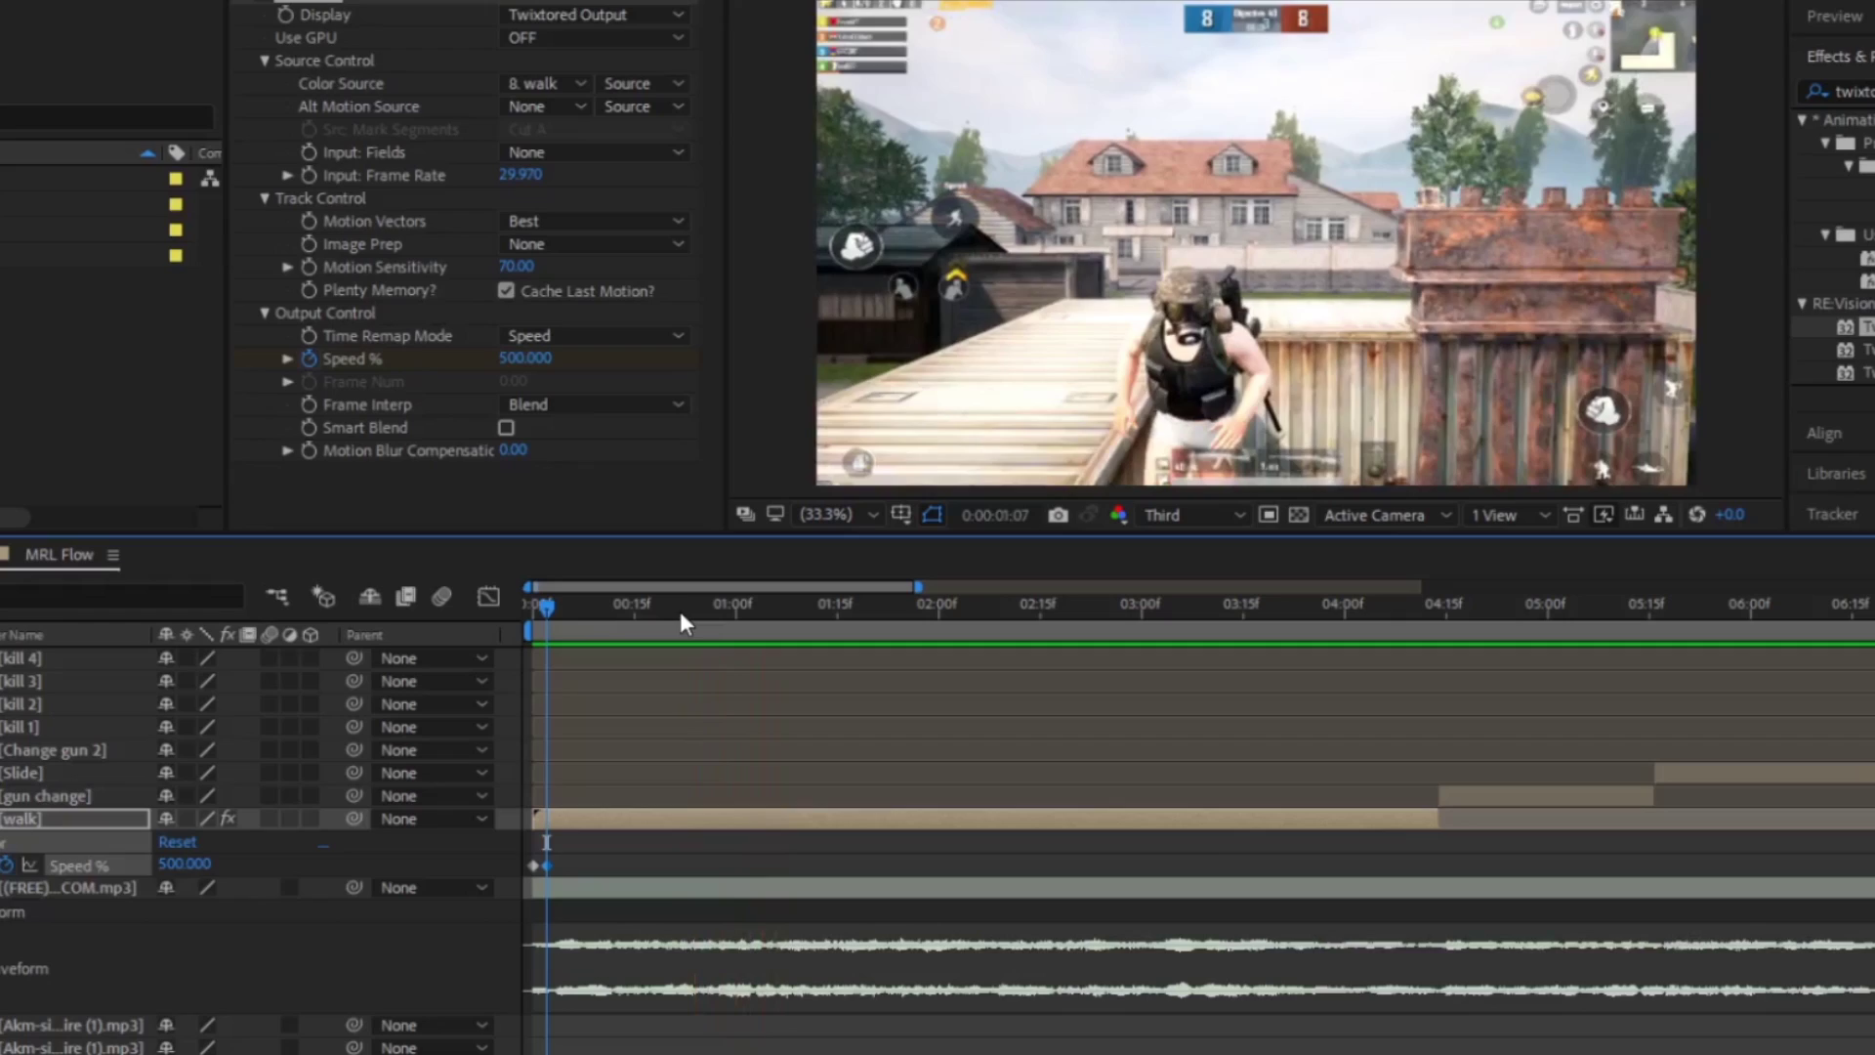
drag(679, 611, 672, 607)
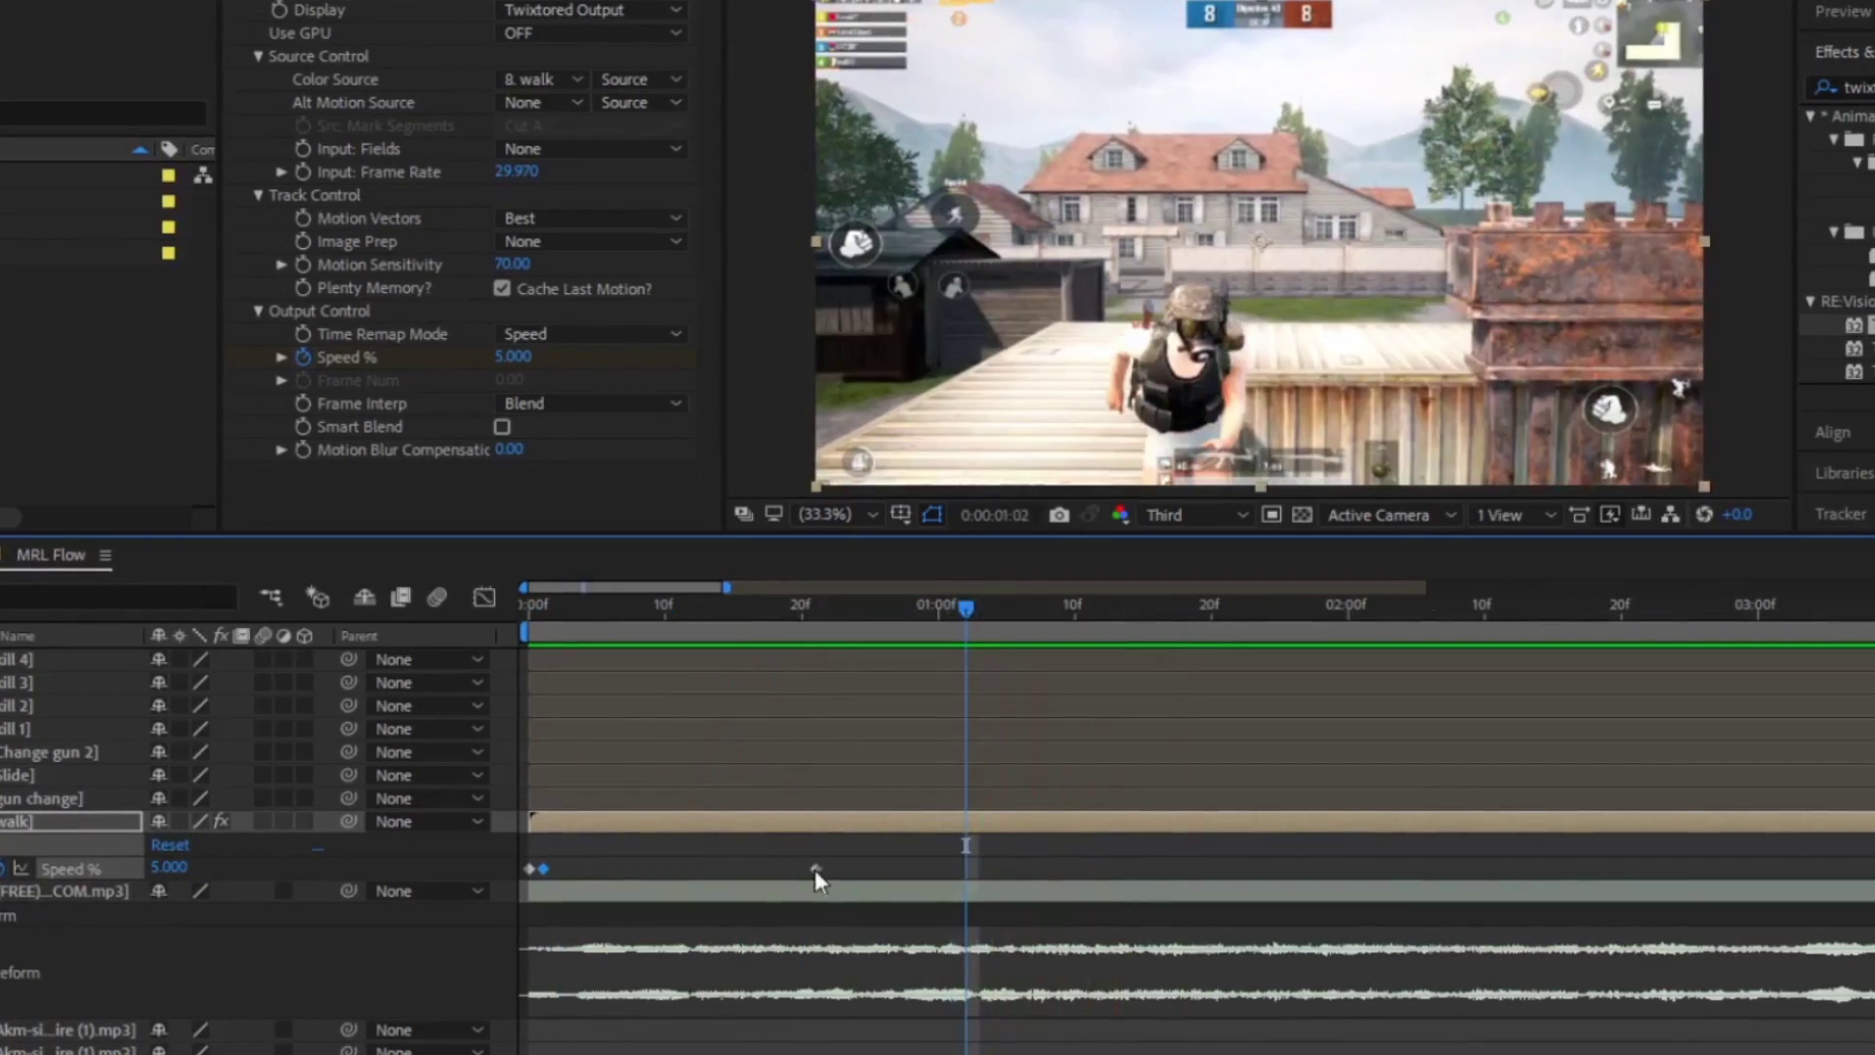
click(166, 869)
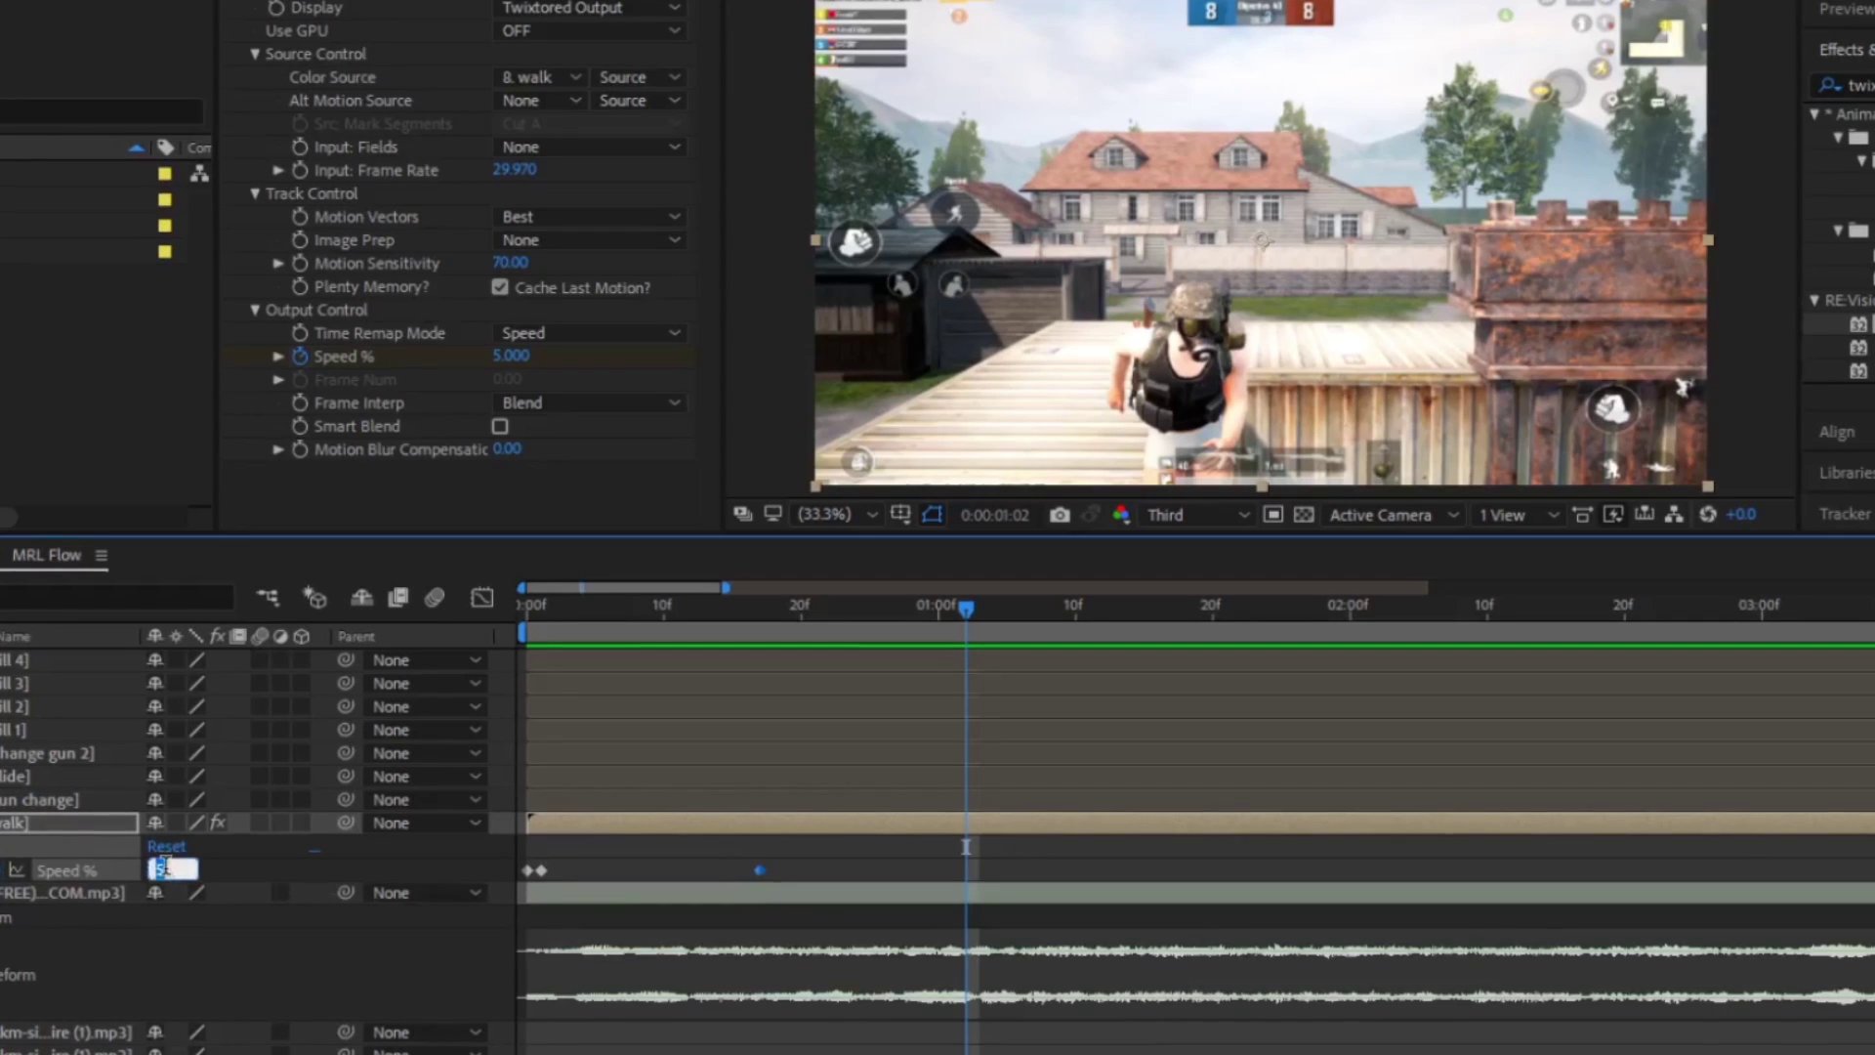
key(Return)
key(ctrl+s)
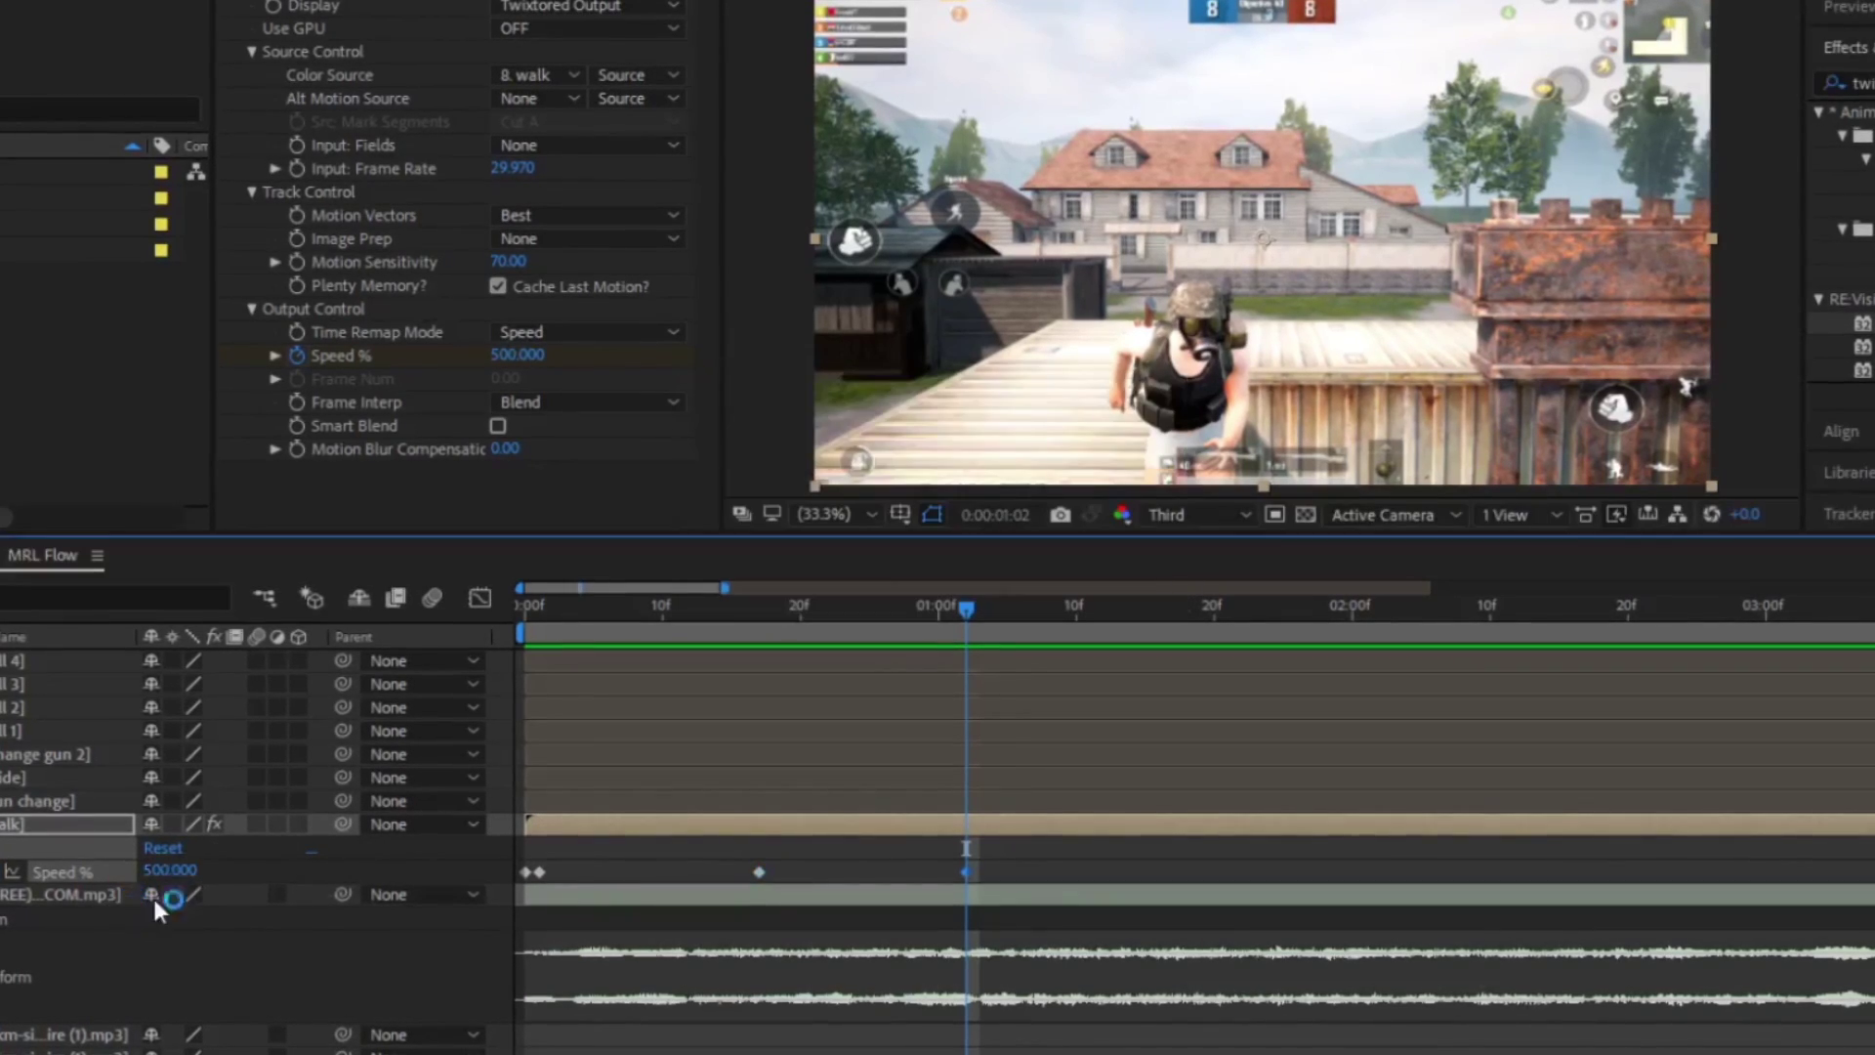
Easy-ease the Speed % keyframes and drag the graph handles for a steep drop, flat bottom, sharp rise.
shift+click(759, 872)
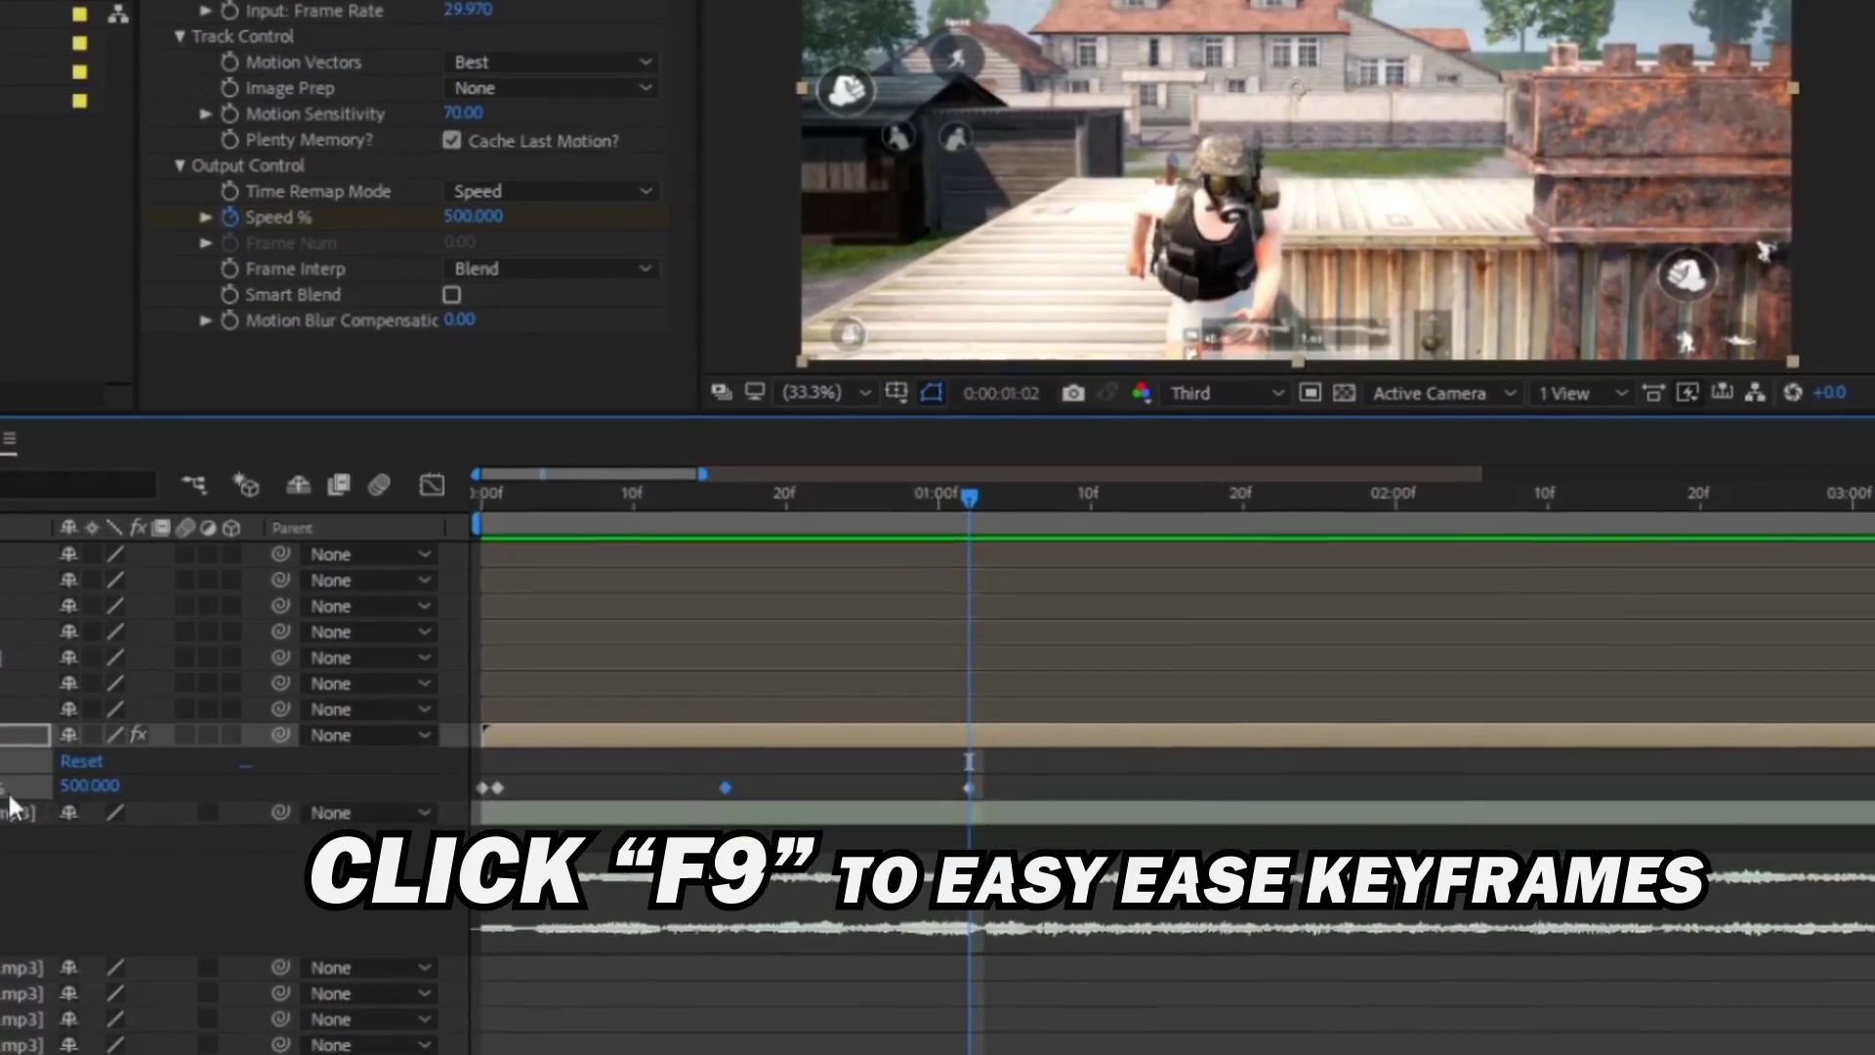
click(7, 792)
key(F9)
click(432, 484)
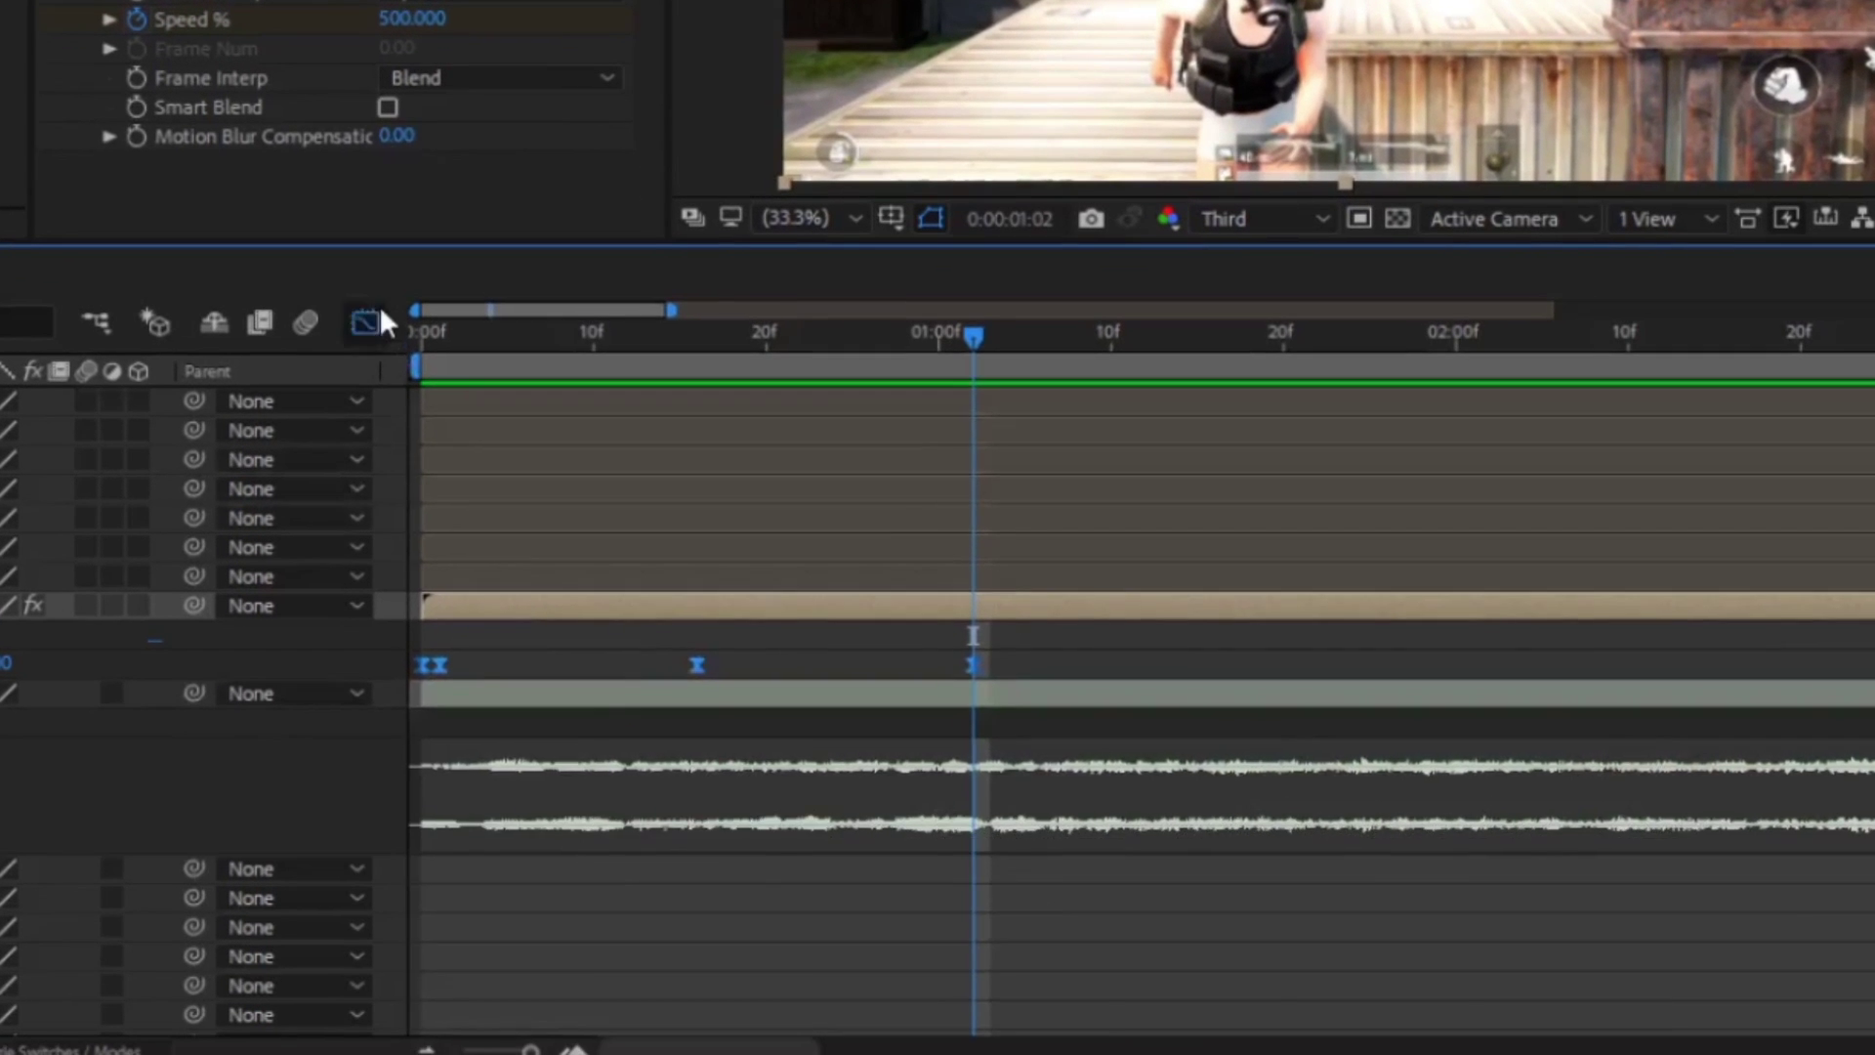
click(444, 436)
drag(519, 432, 536, 806)
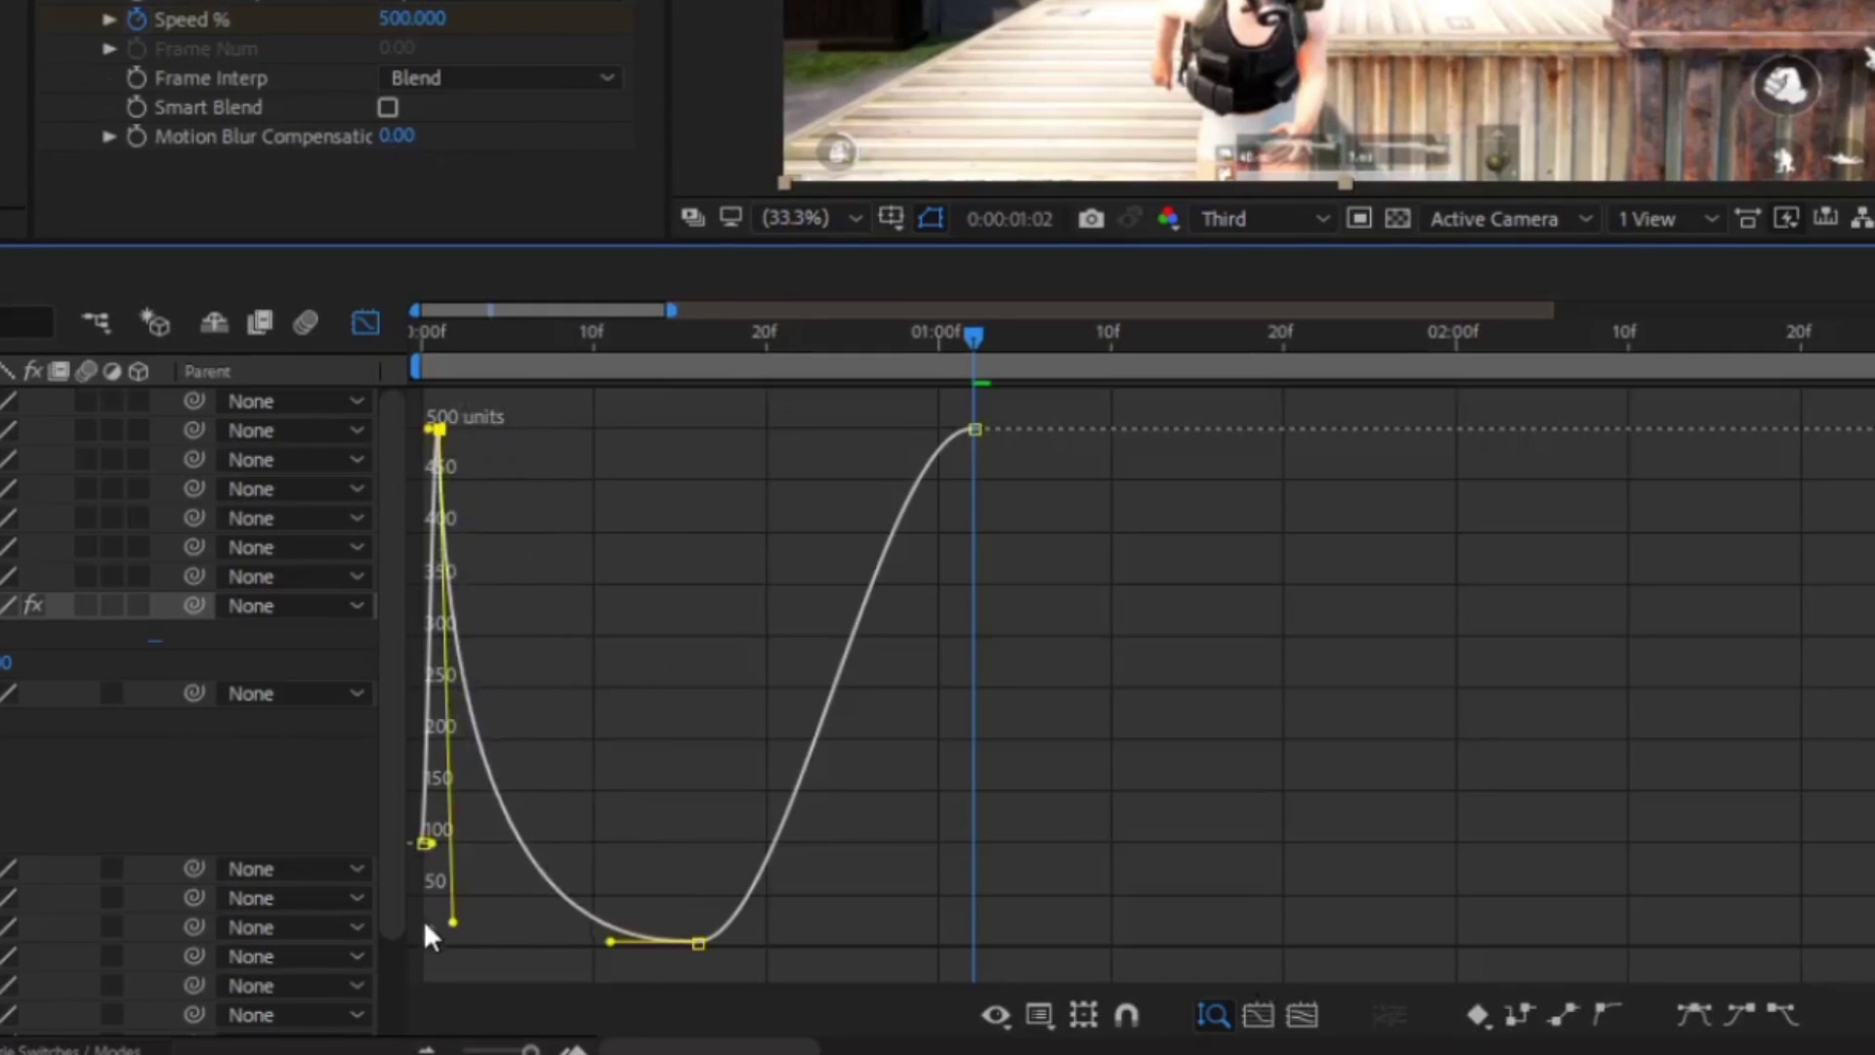
drag(610, 941, 461, 938)
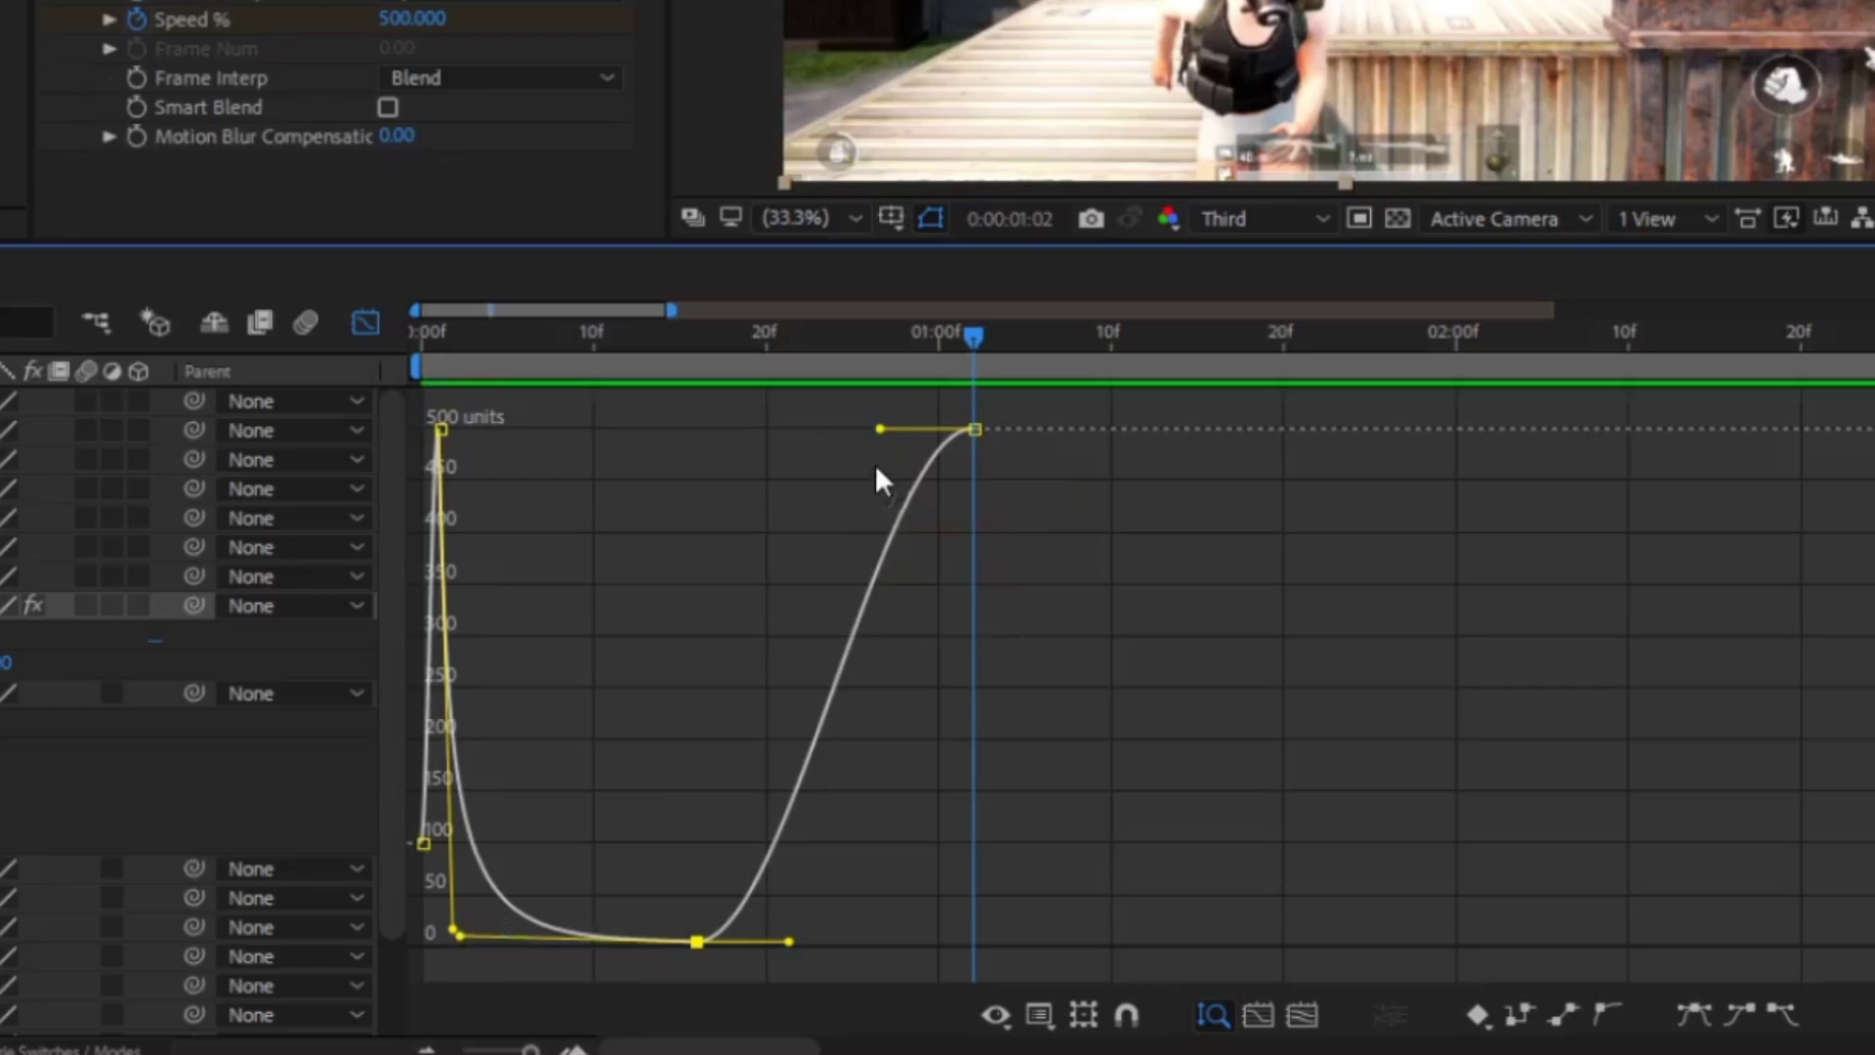
drag(881, 434, 969, 901)
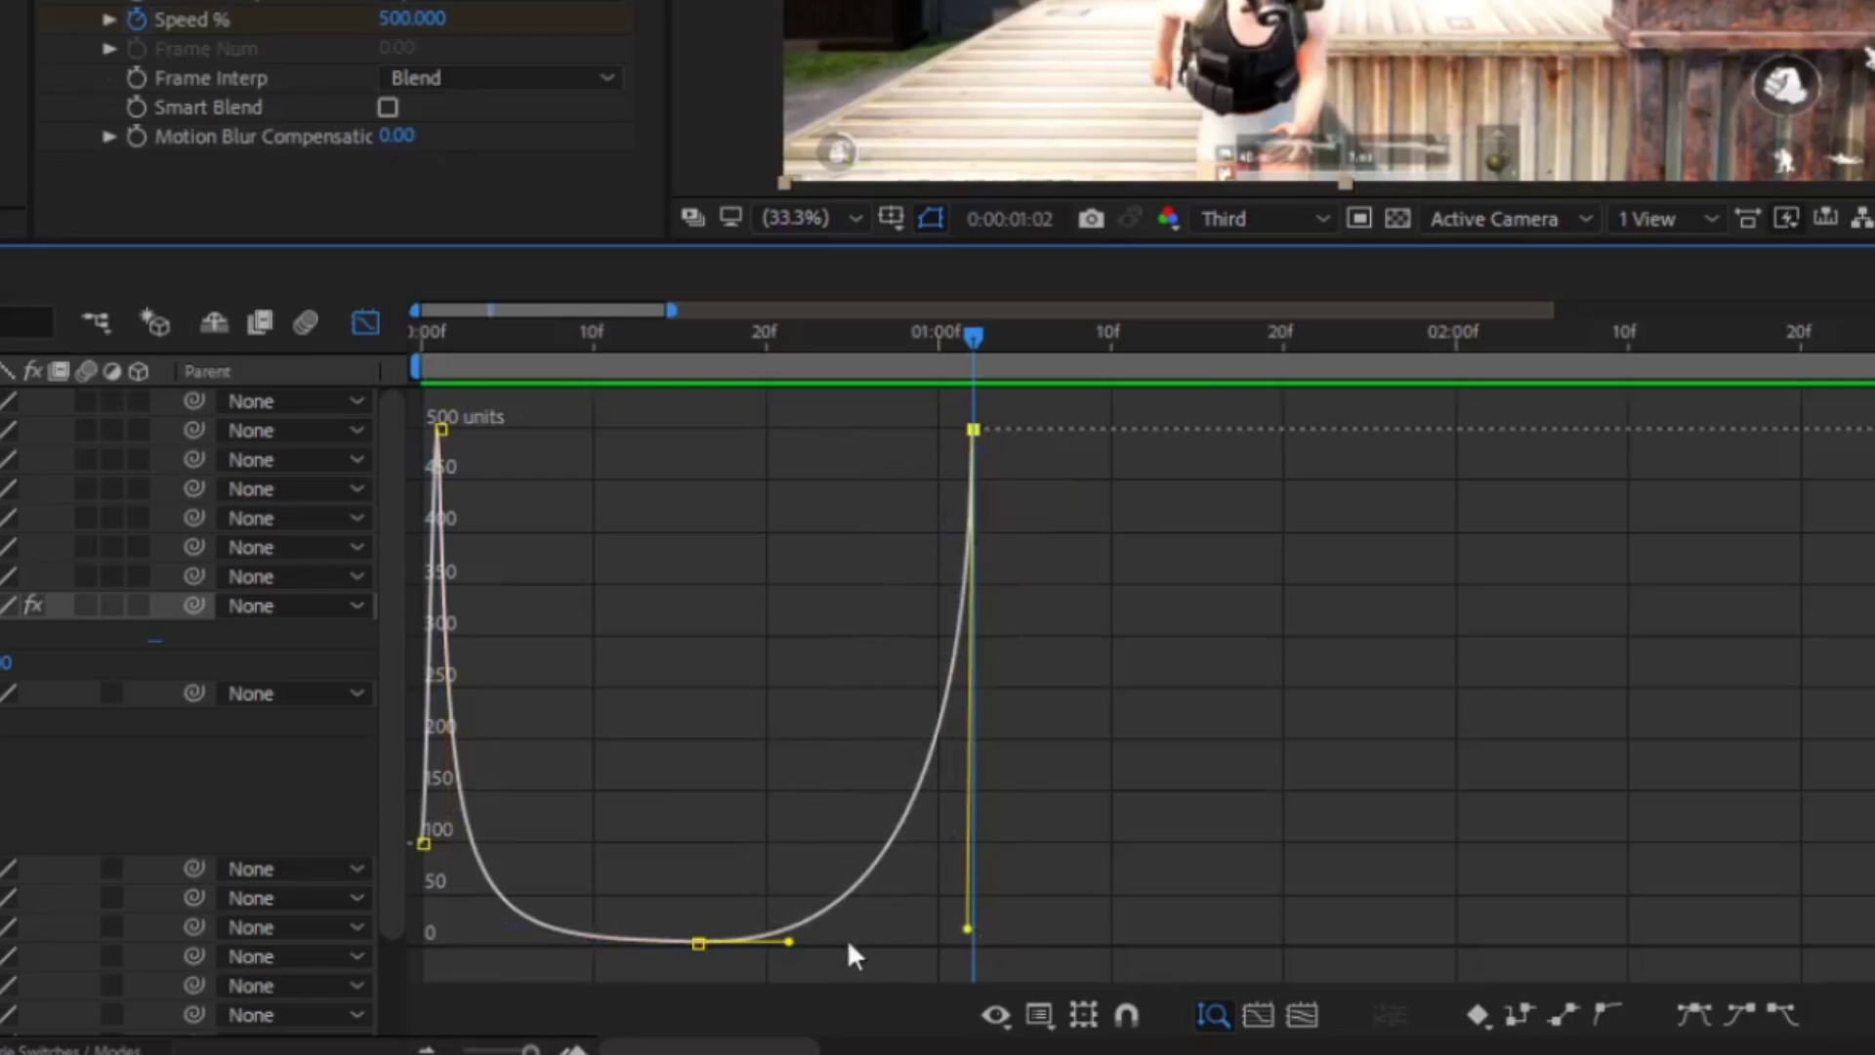
drag(791, 943, 947, 963)
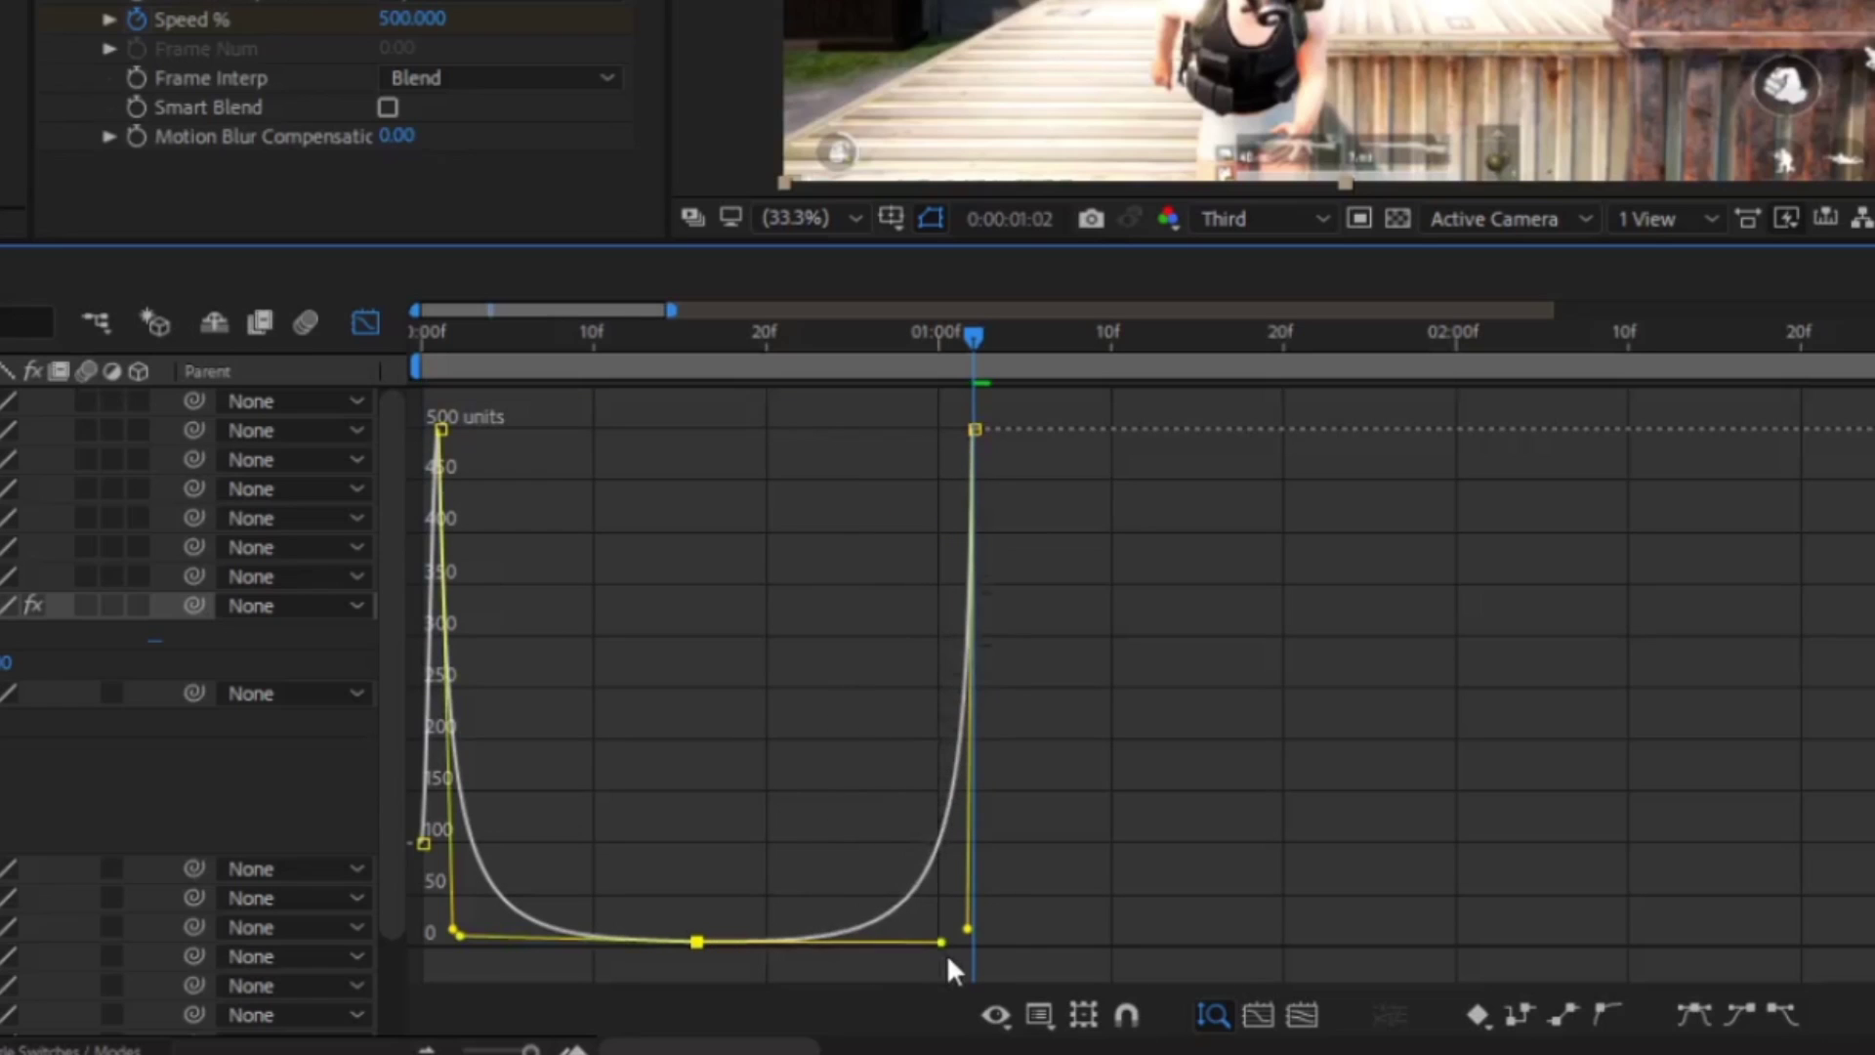
Select the walk layer's three Speed % keyframes and paste the ramp at the current time.
click(364, 325)
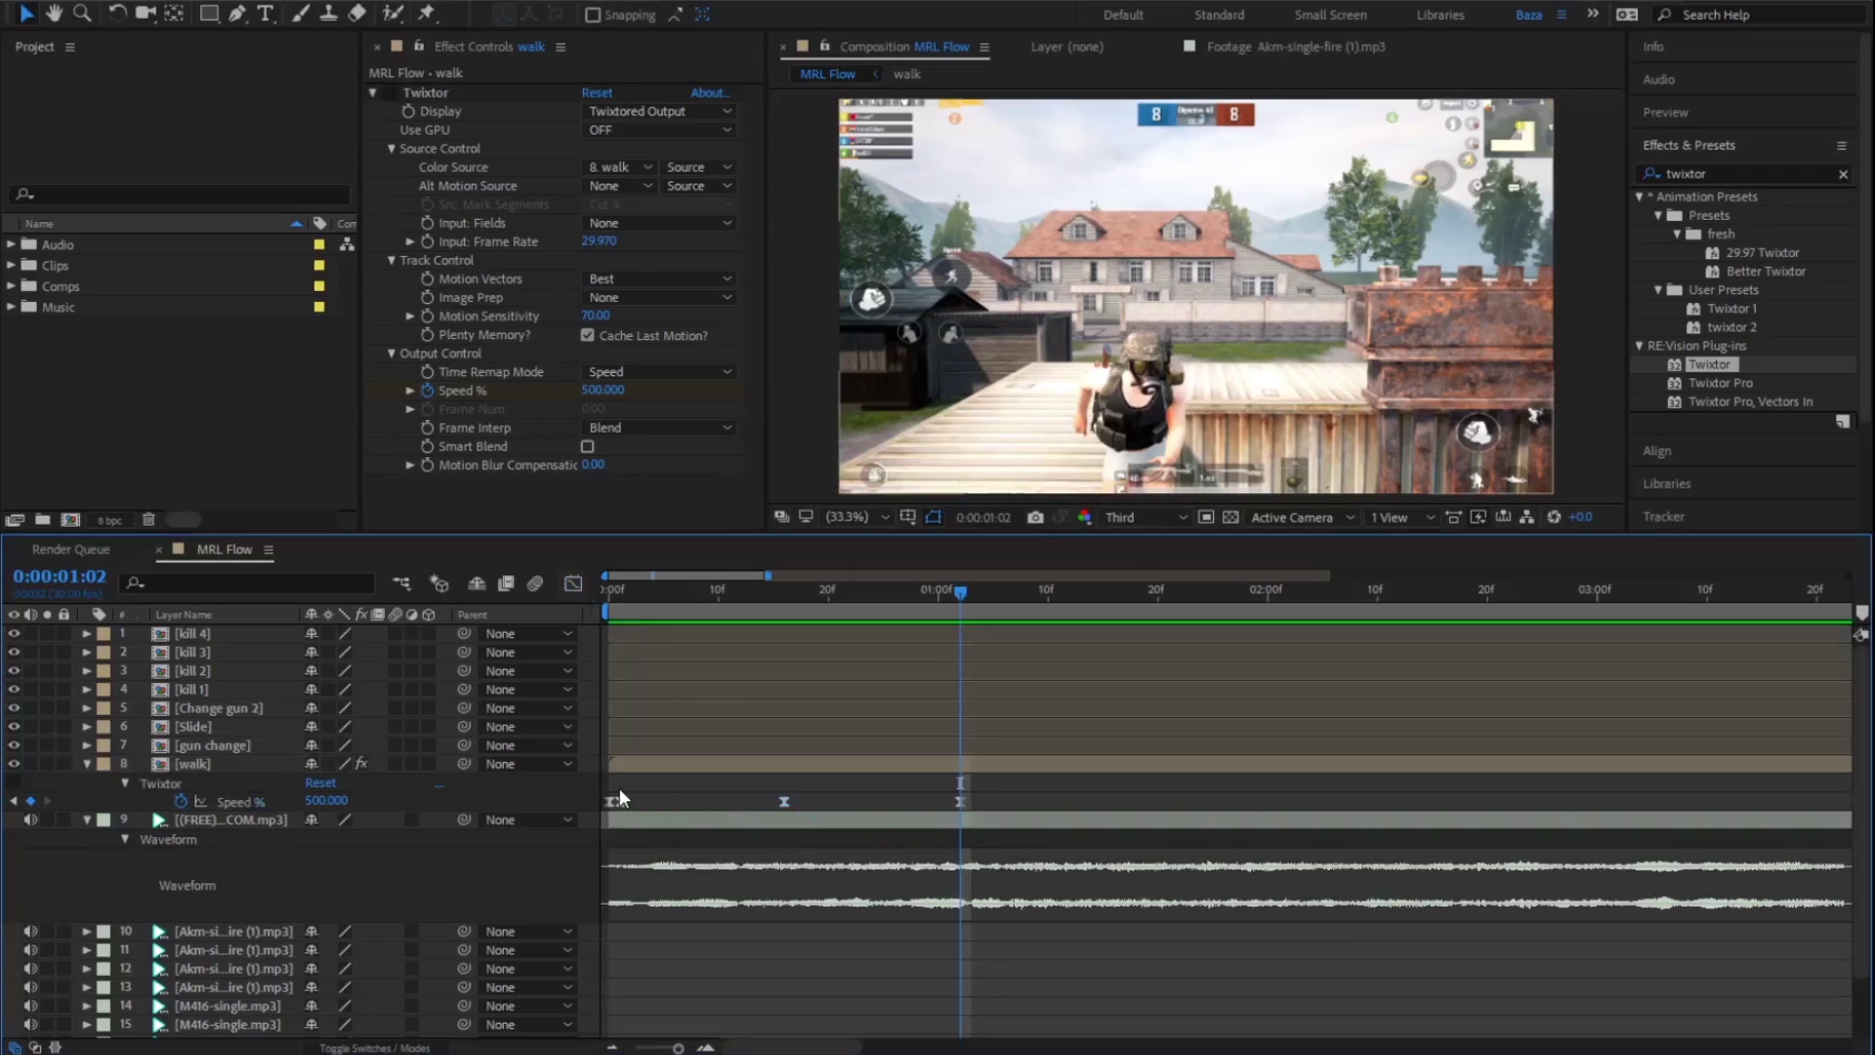
drag(620, 795, 977, 809)
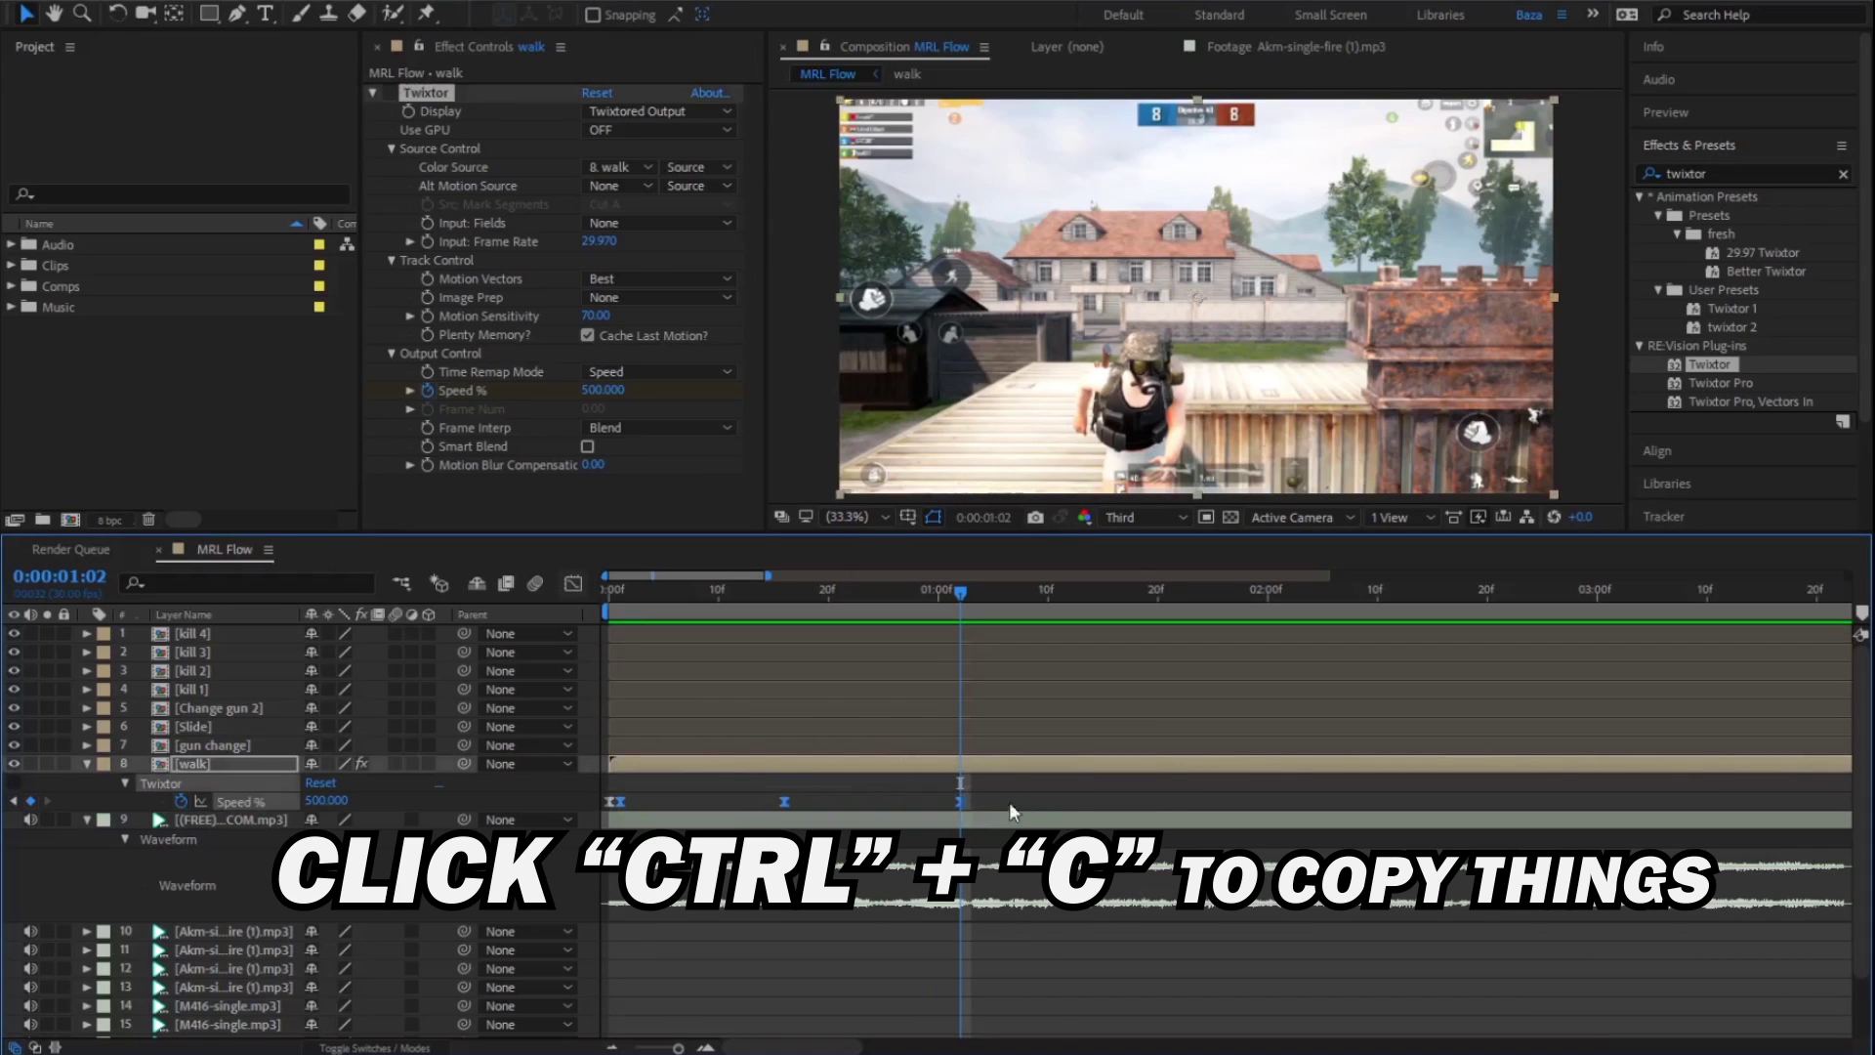
key(ctrl+v)
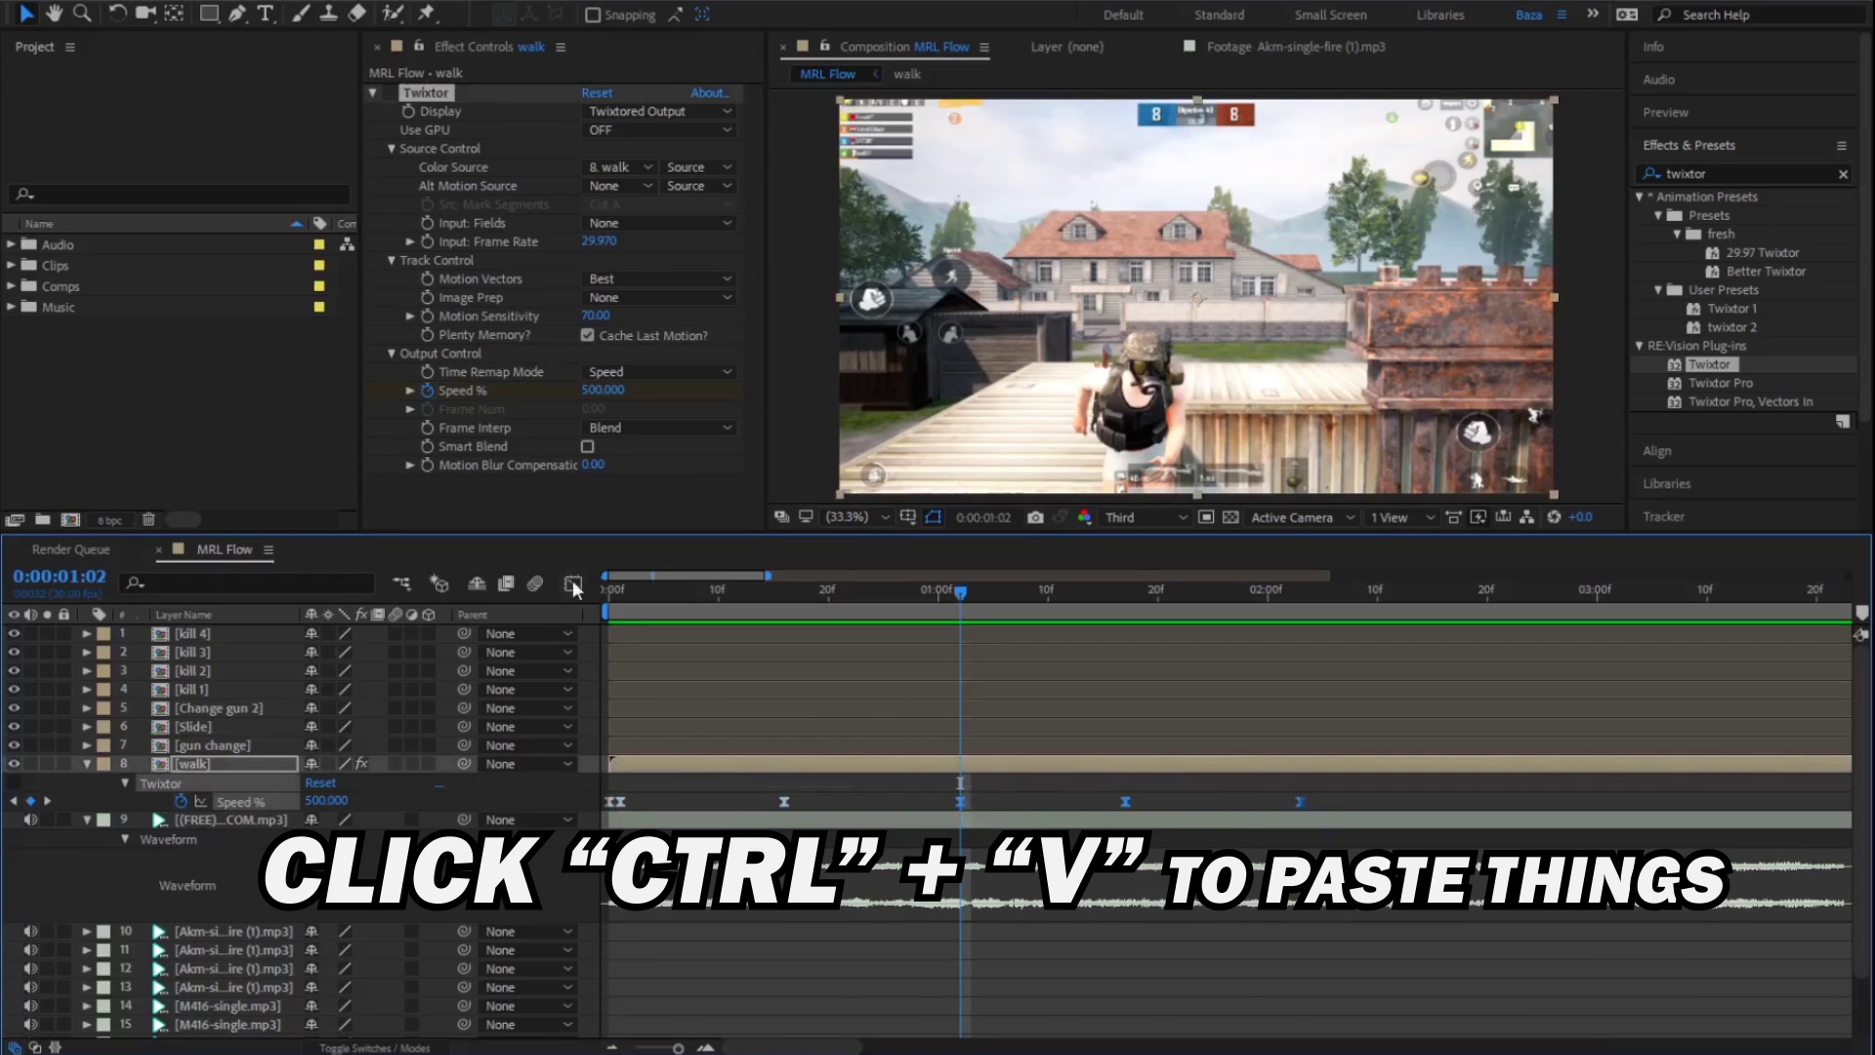
click(573, 584)
mouse_move(963, 650)
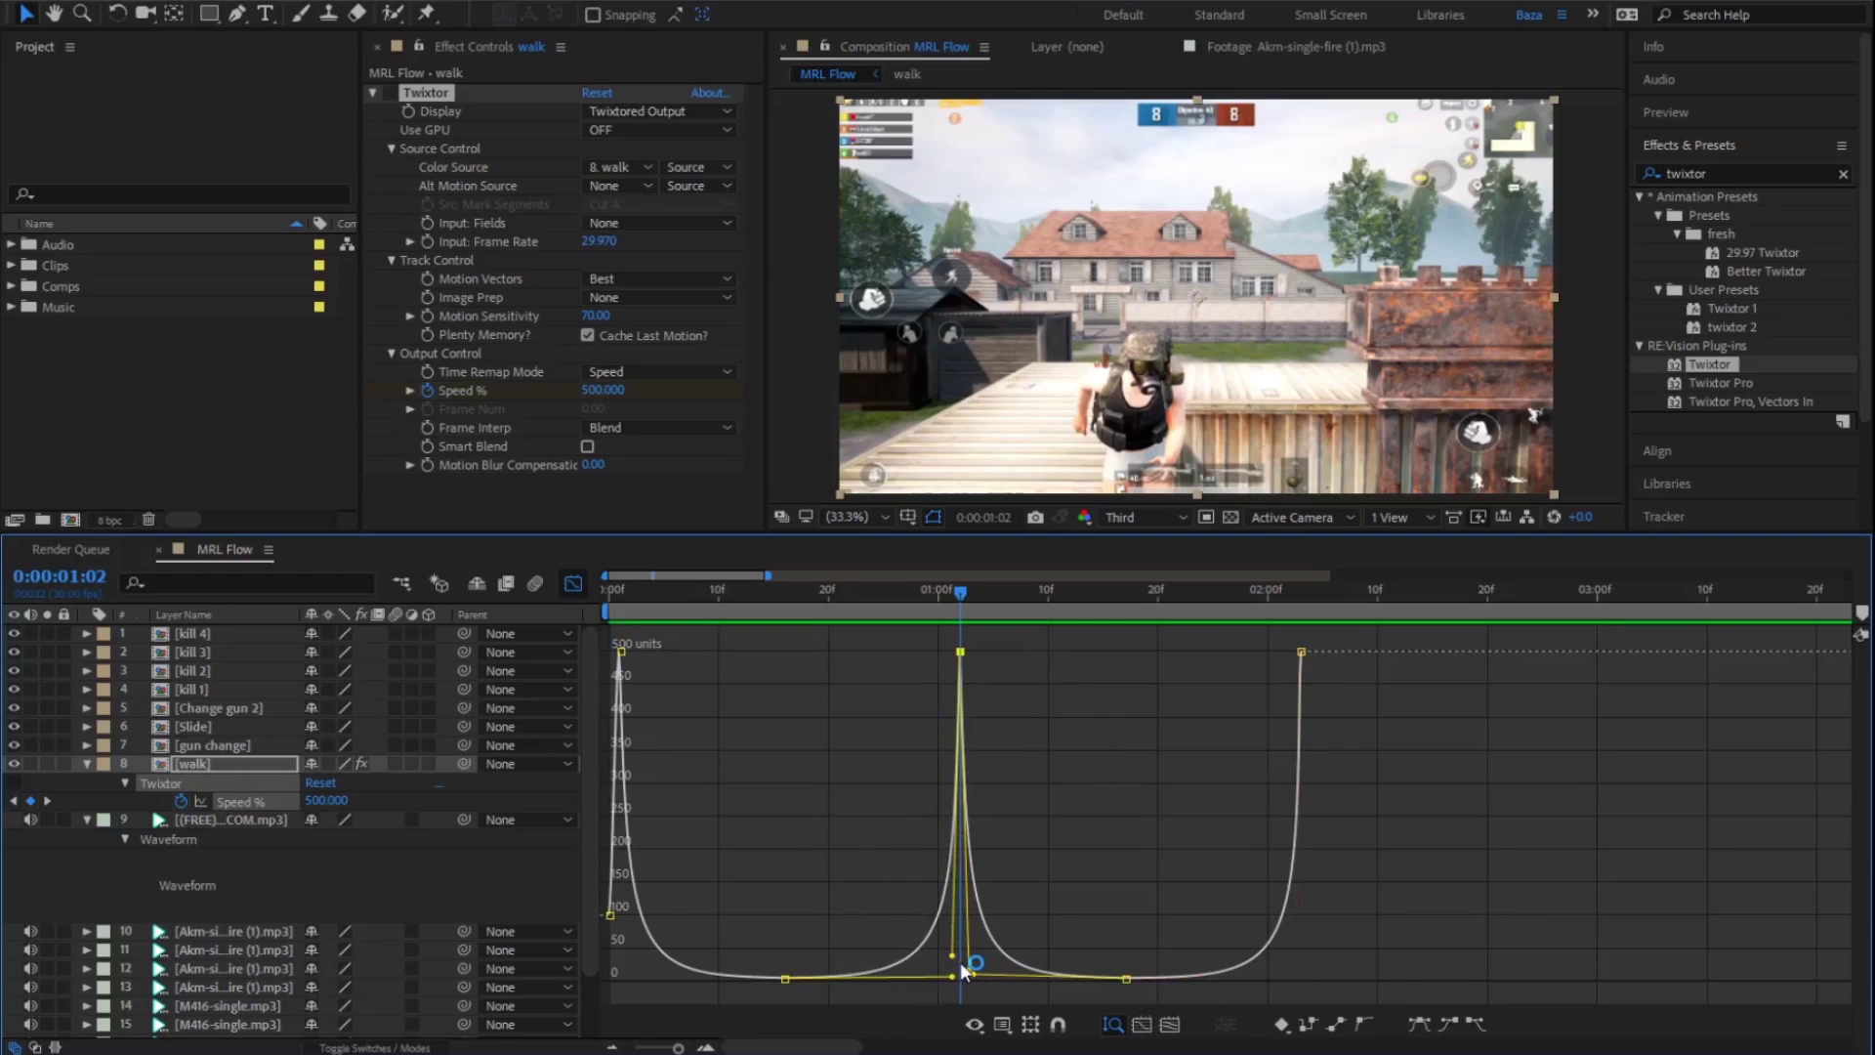
click(573, 584)
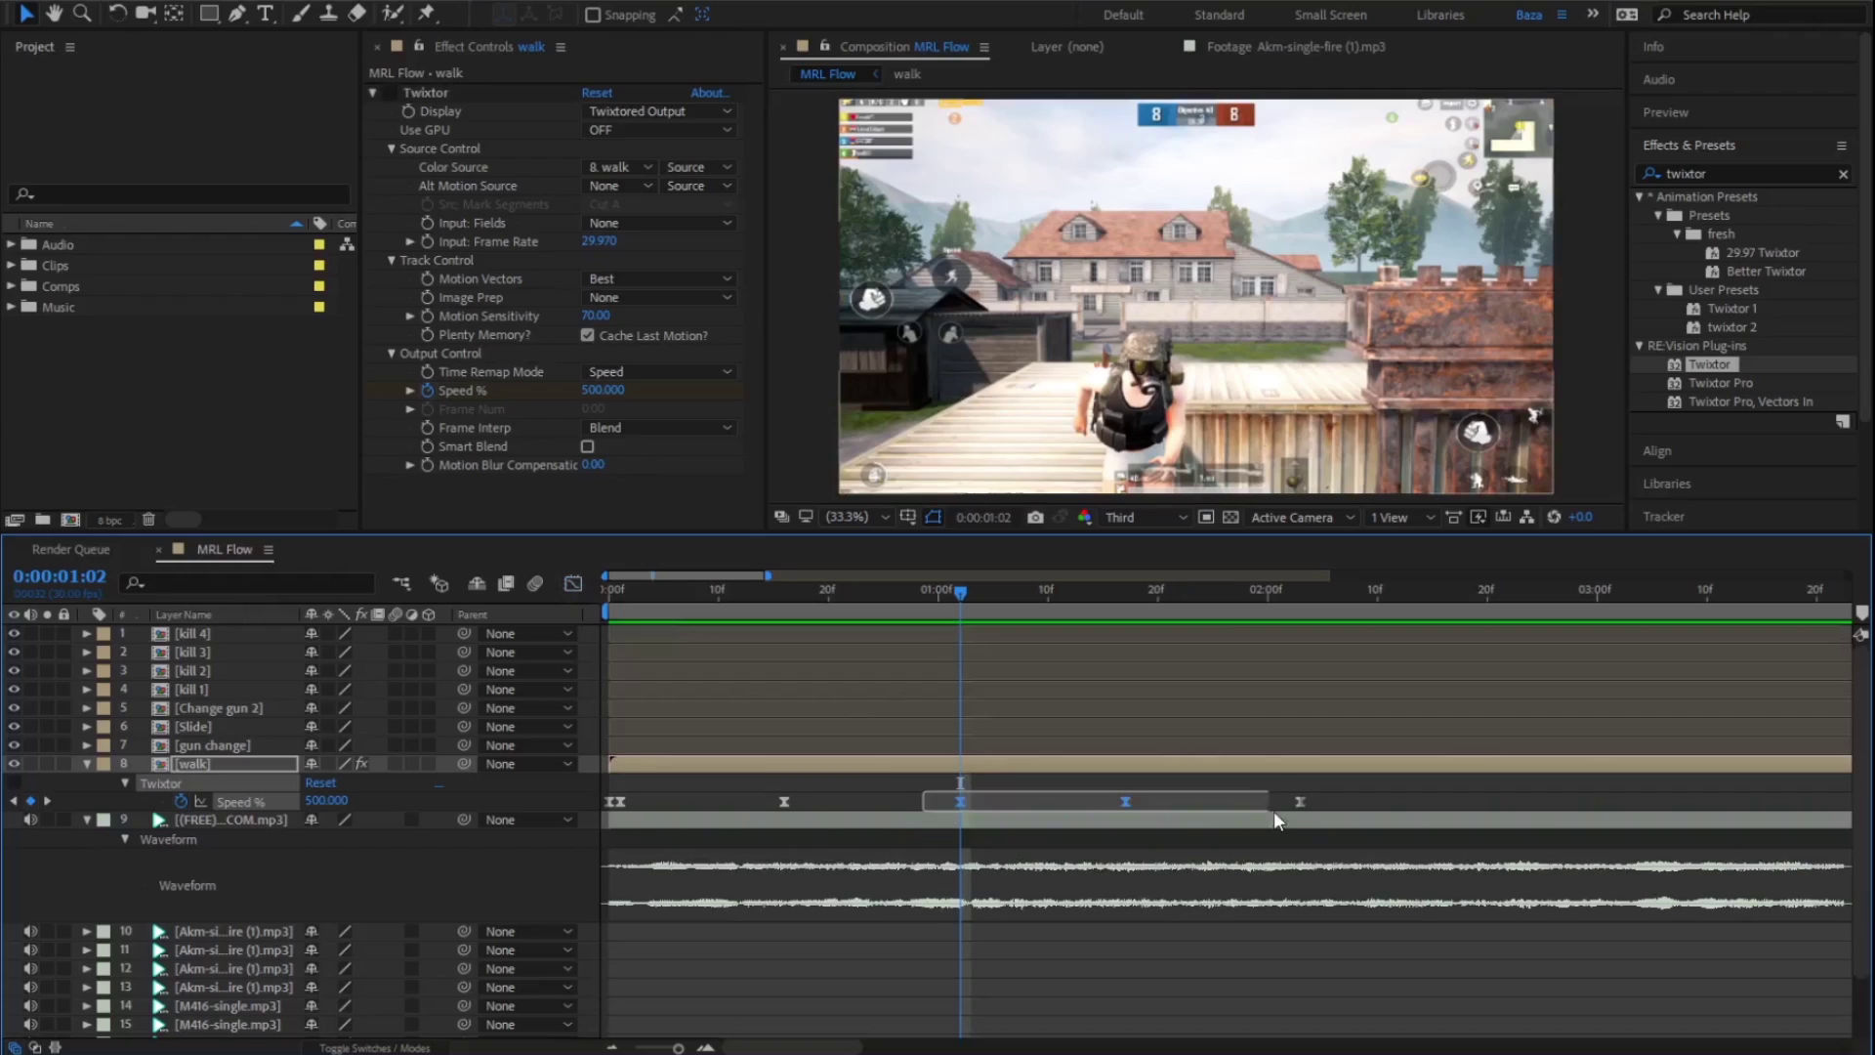
Paste the speed ramp again at the following beats, including 3:04.
drag(1273, 811, 1313, 817)
click(14, 783)
click(610, 593)
drag(609, 593, 1300, 592)
key(ctrl+v)
drag(1300, 593, 1642, 593)
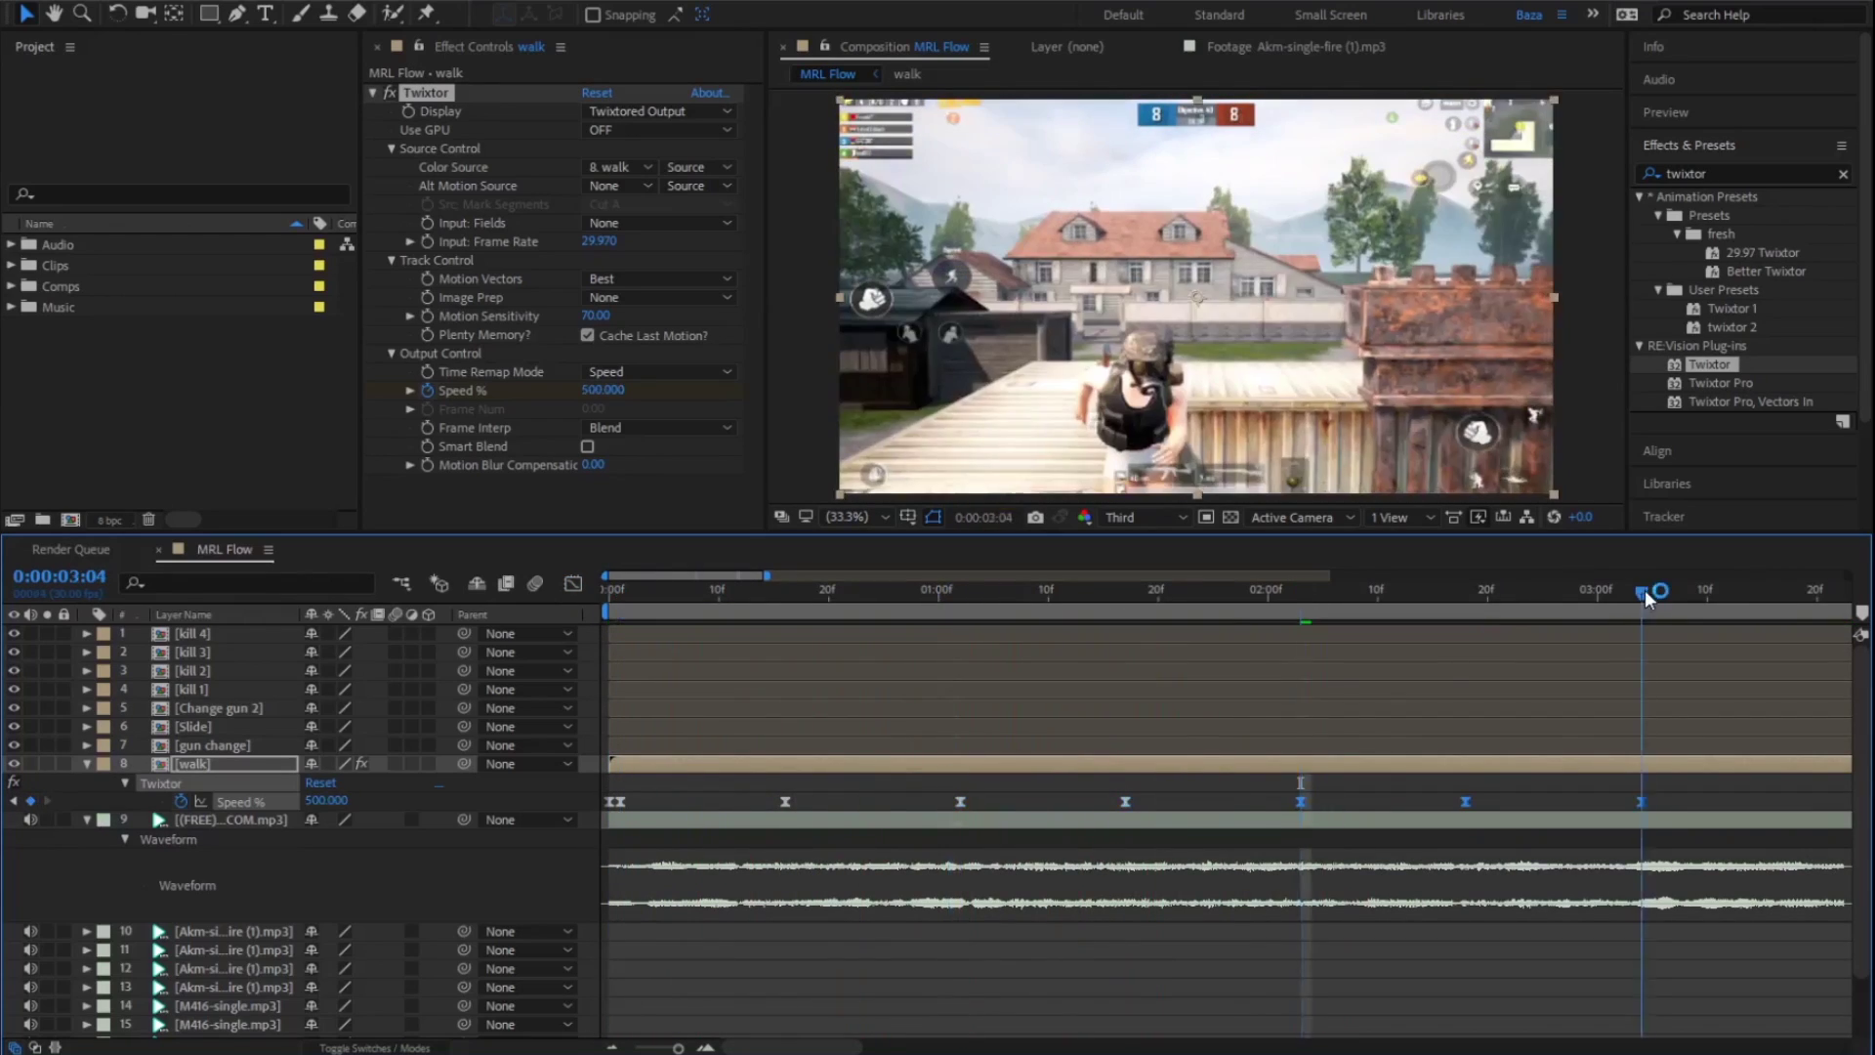
key(ctrl+v)
scroll(1416, 742, right, 4)
click(1367, 698)
drag(1232, 593, 1585, 598)
Preview the walk layer's speed ramps from the composition start.
scroll(1270, 703, down, 4)
drag(1028, 593, 609, 593)
key(space)
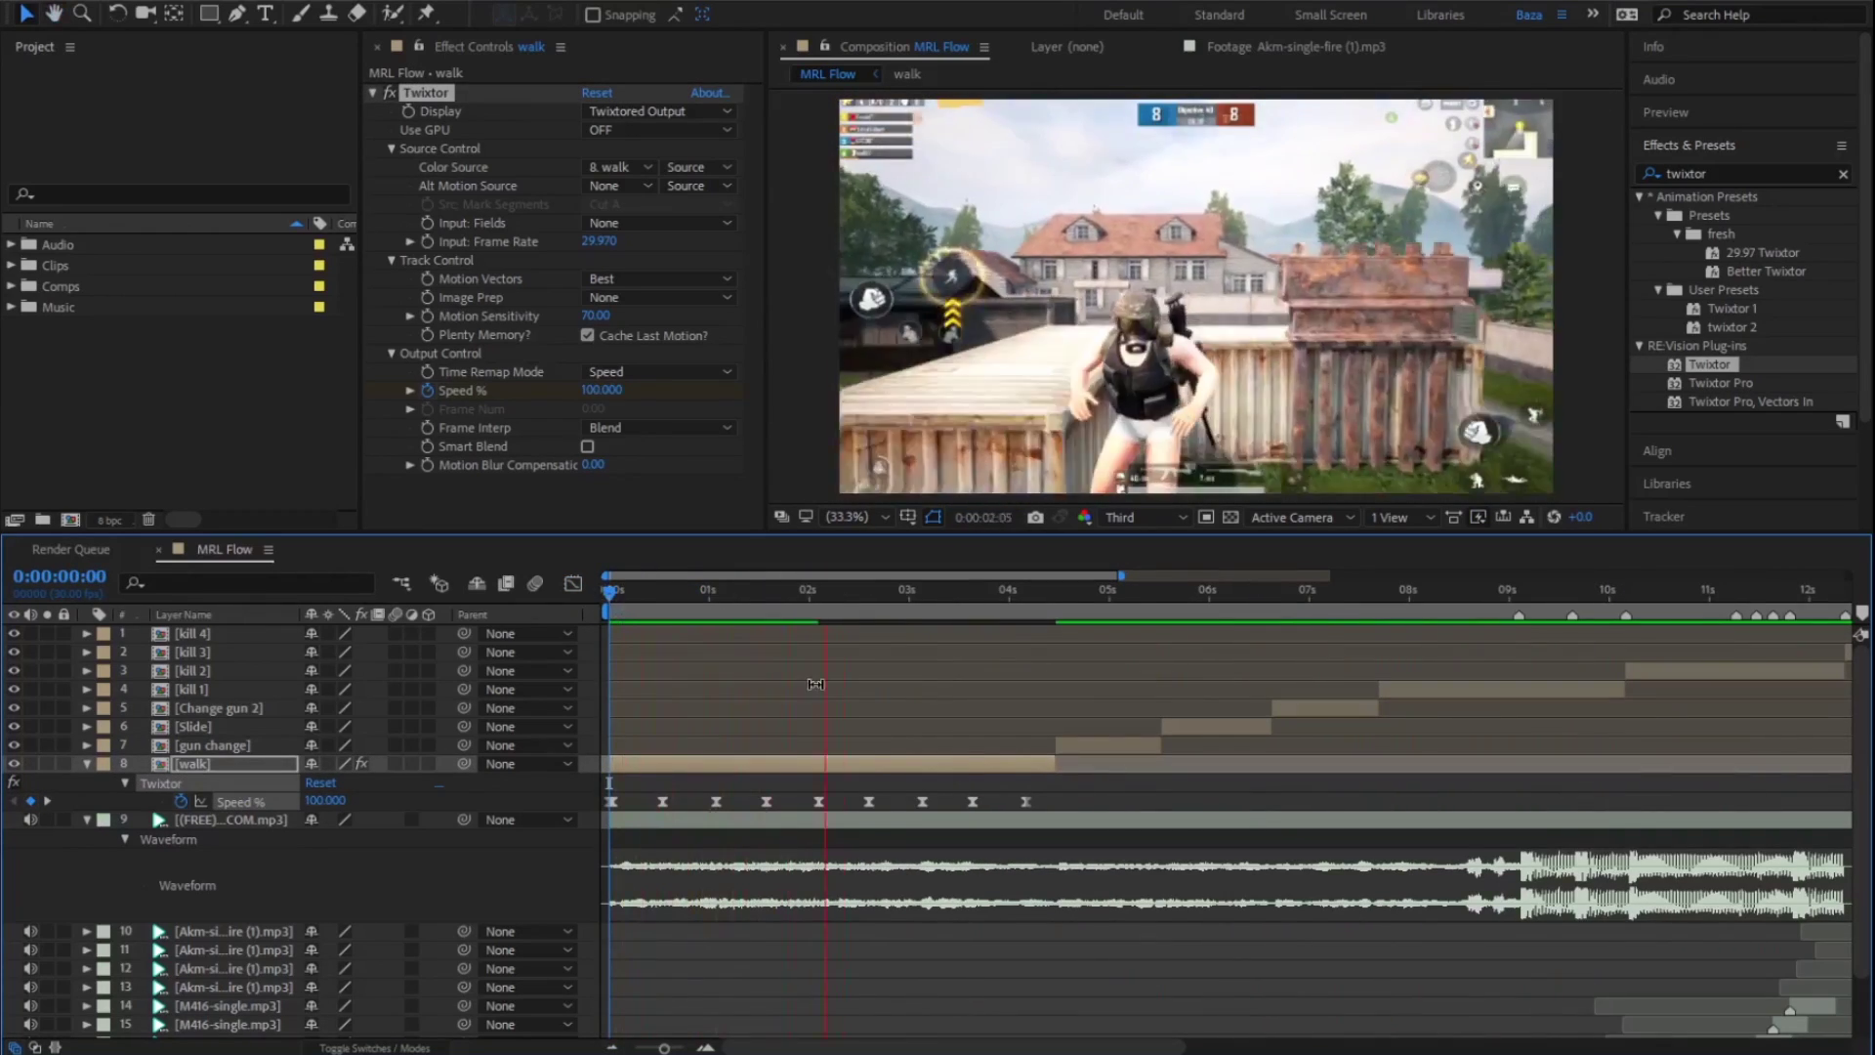
click(673, 591)
key(space)
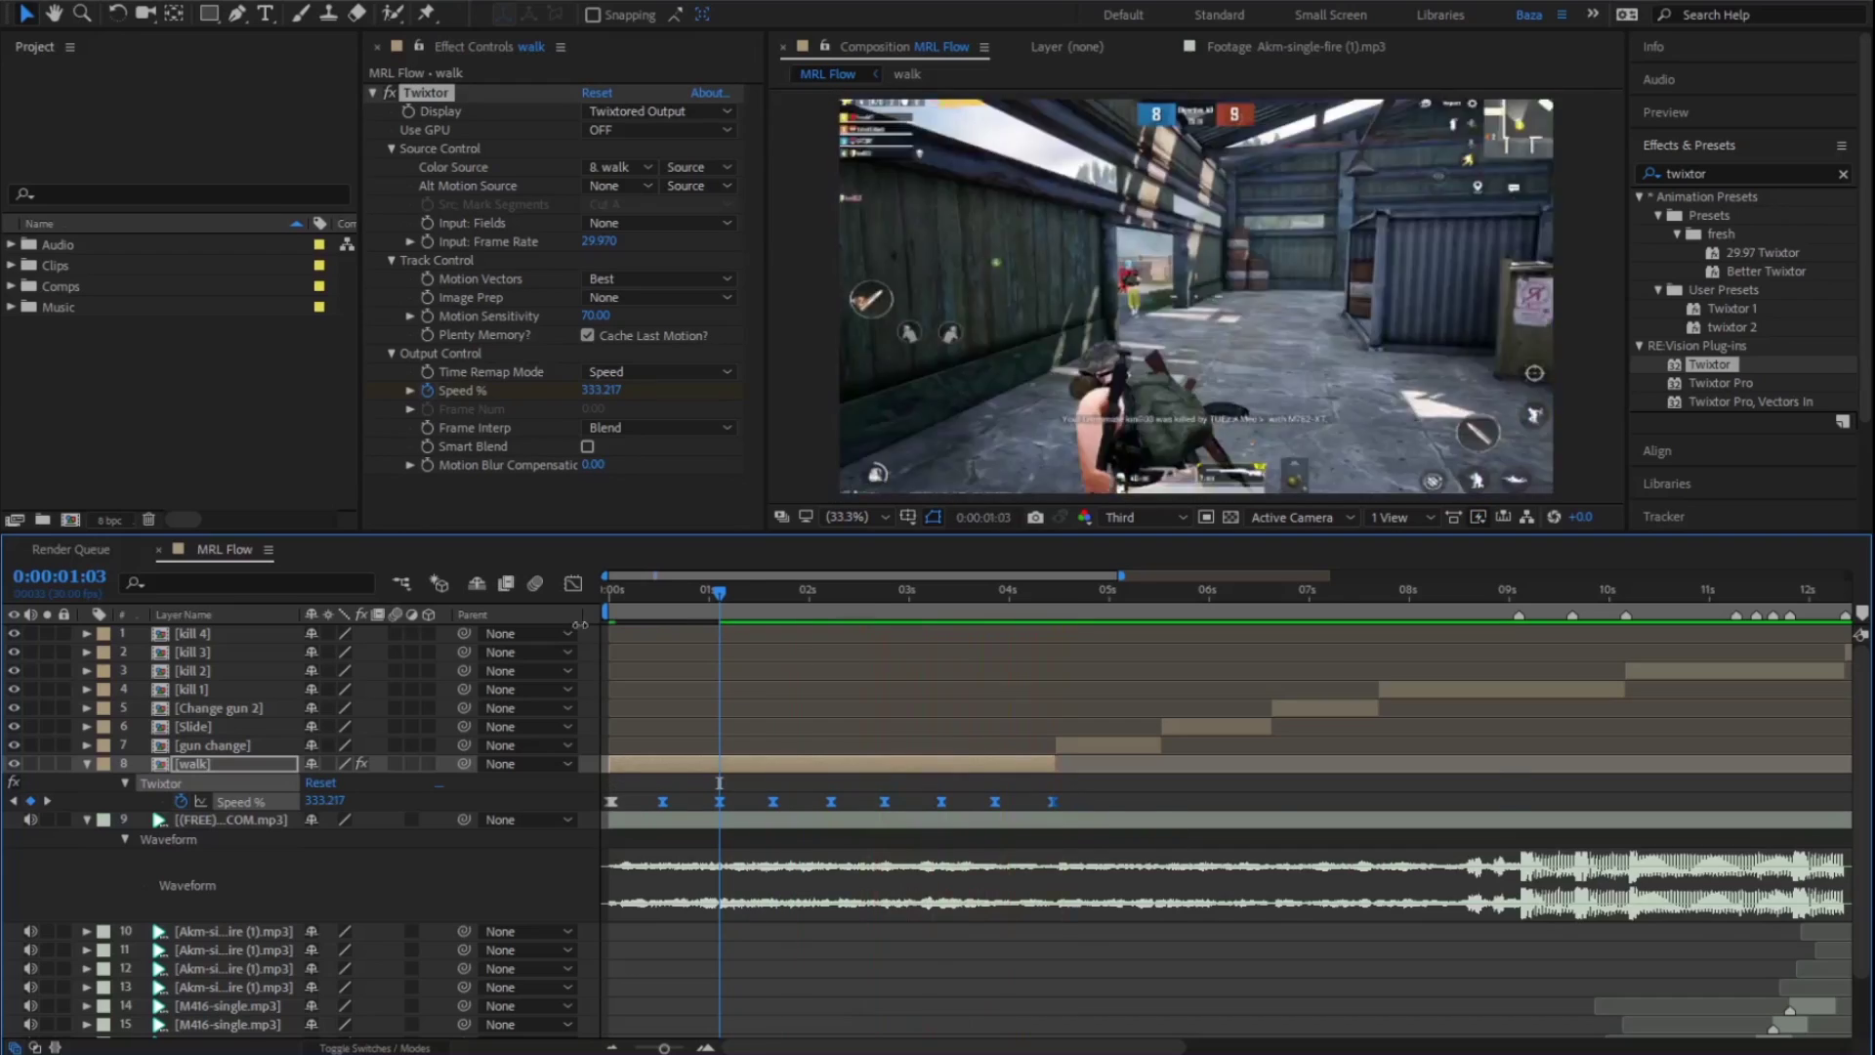
click(609, 593)
key(=)
key(space)
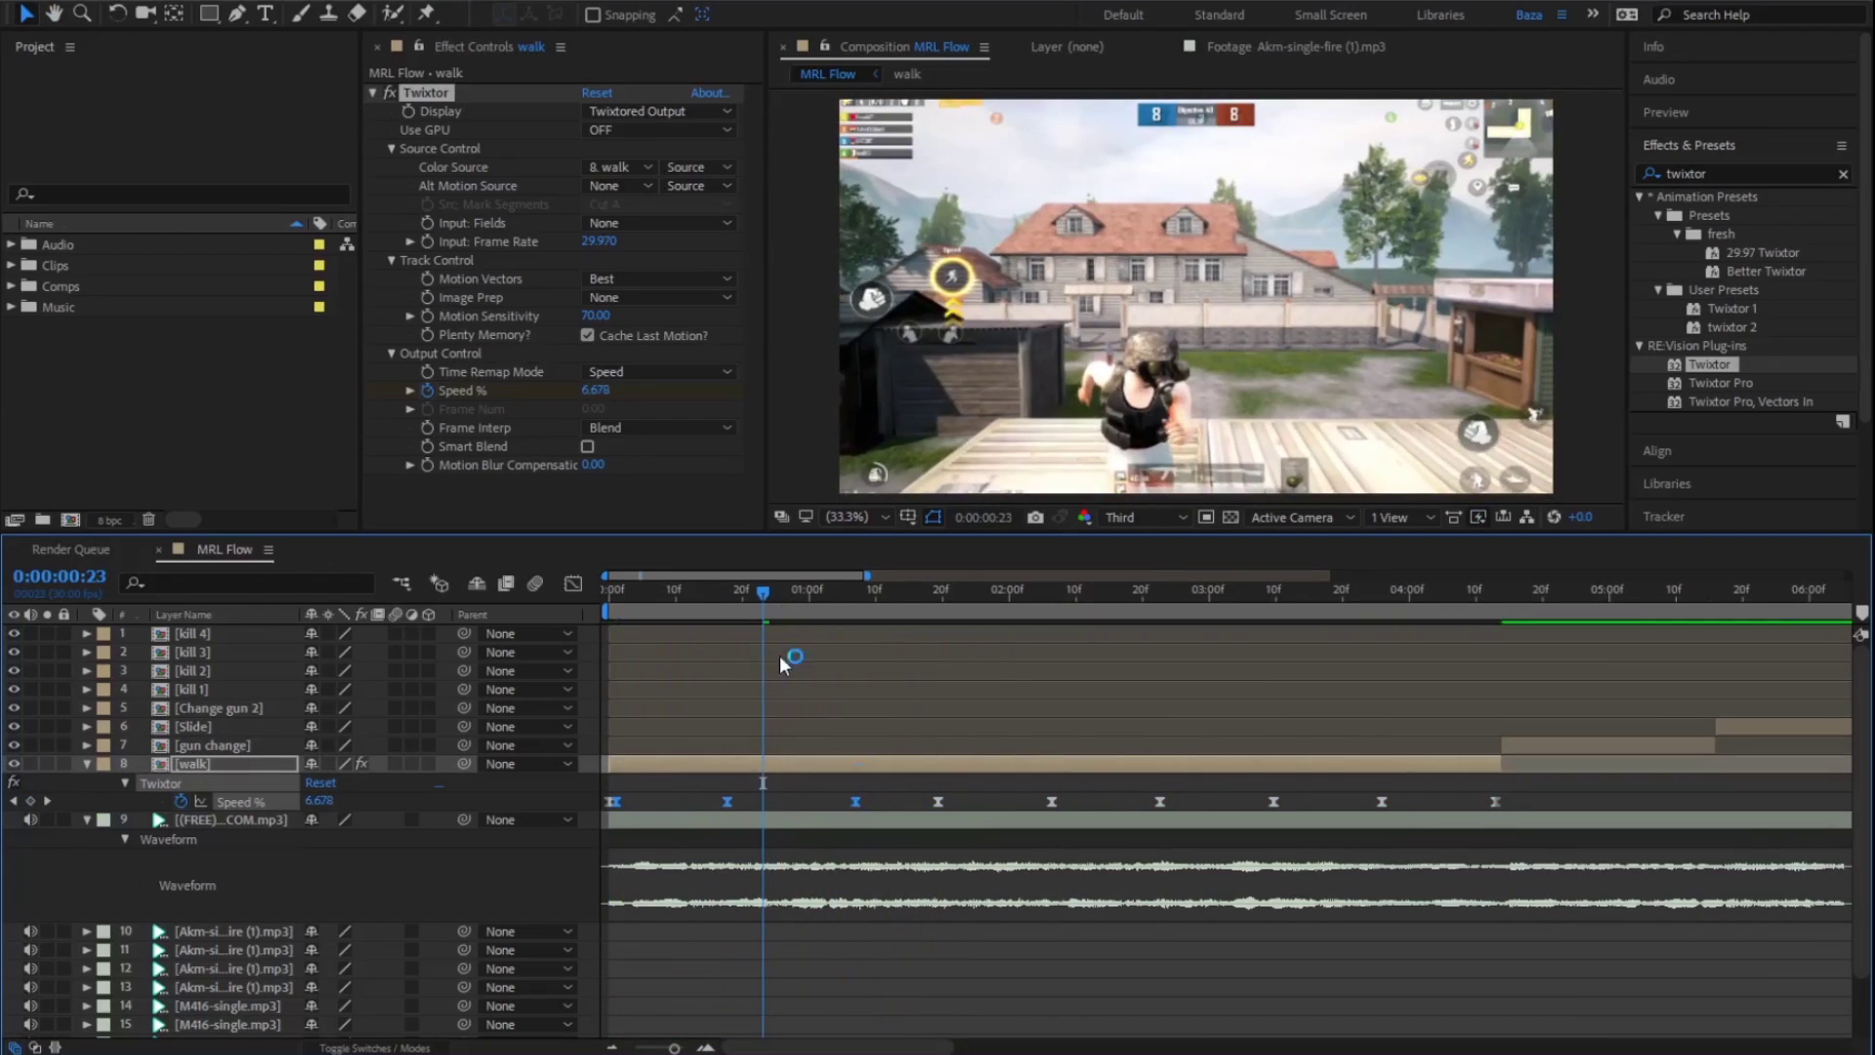
key(space)
Shift the walk layer's early Speed % keyframes earlier in the Graph Editor and save.
key(shift+F3)
key(shift+F3)
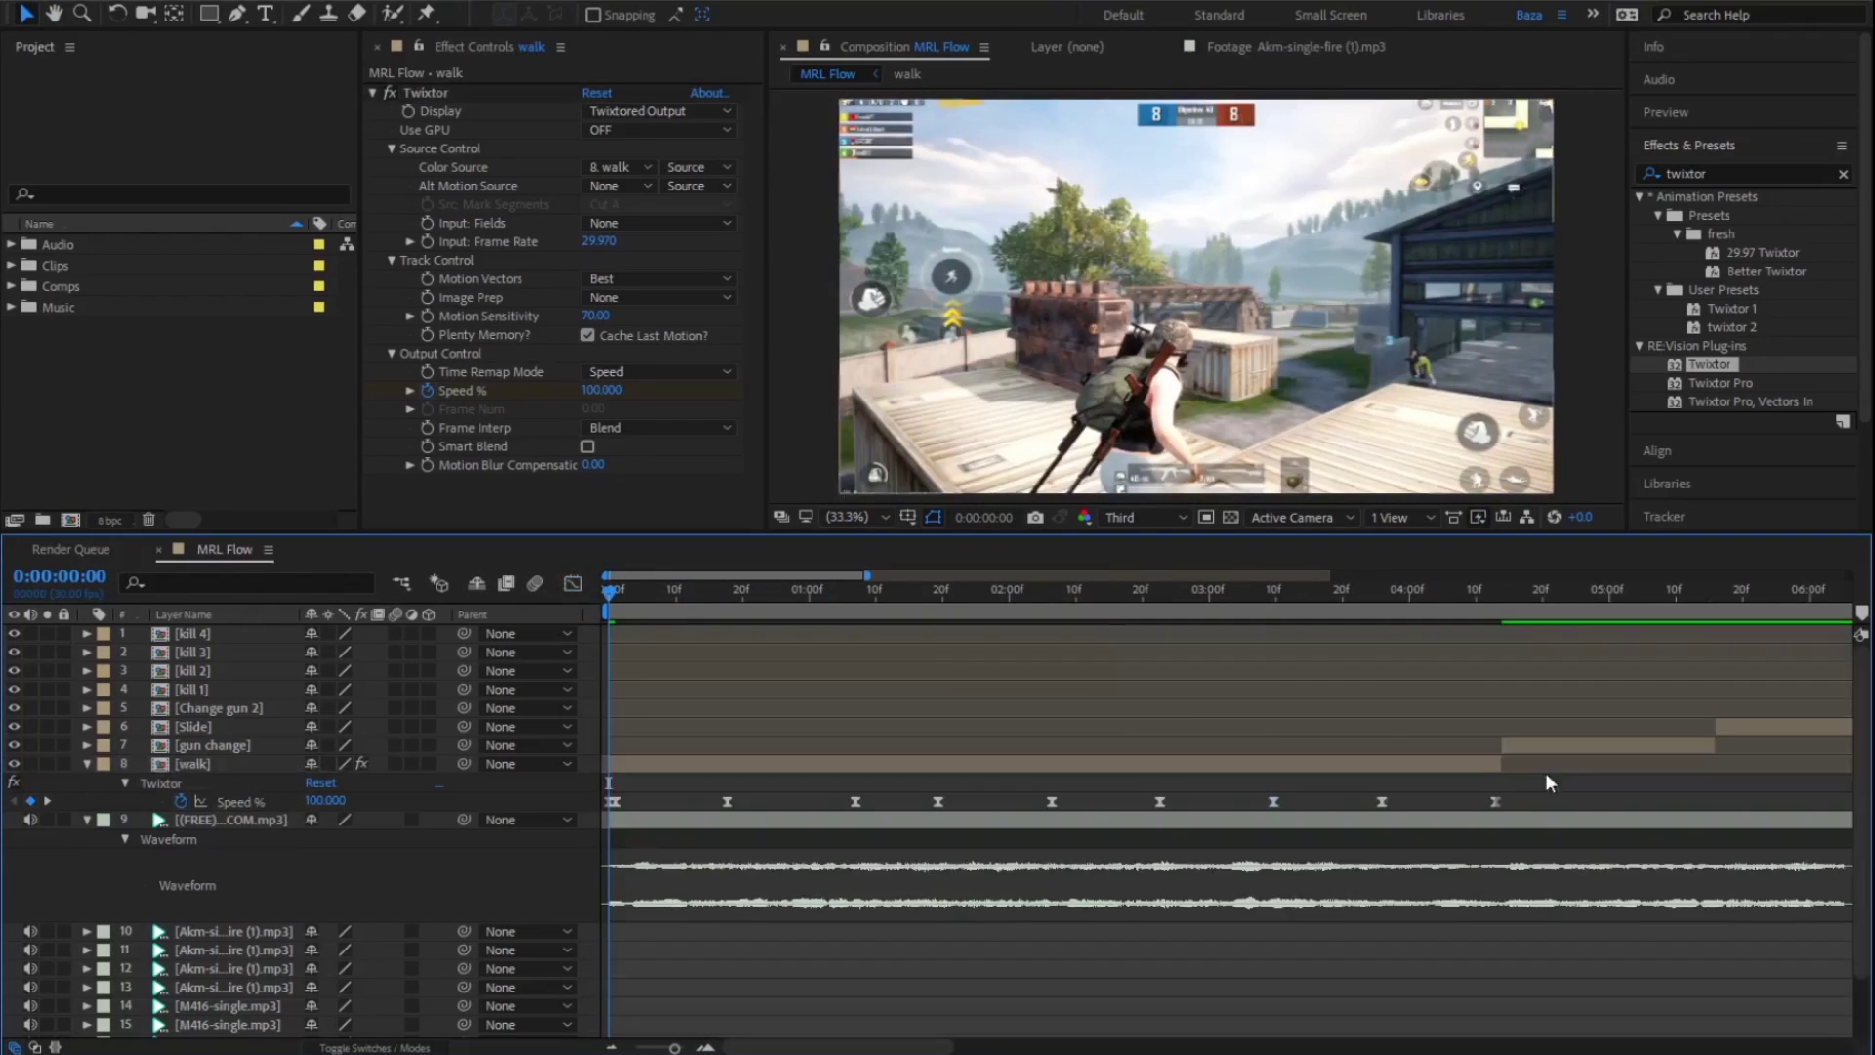
click(1550, 764)
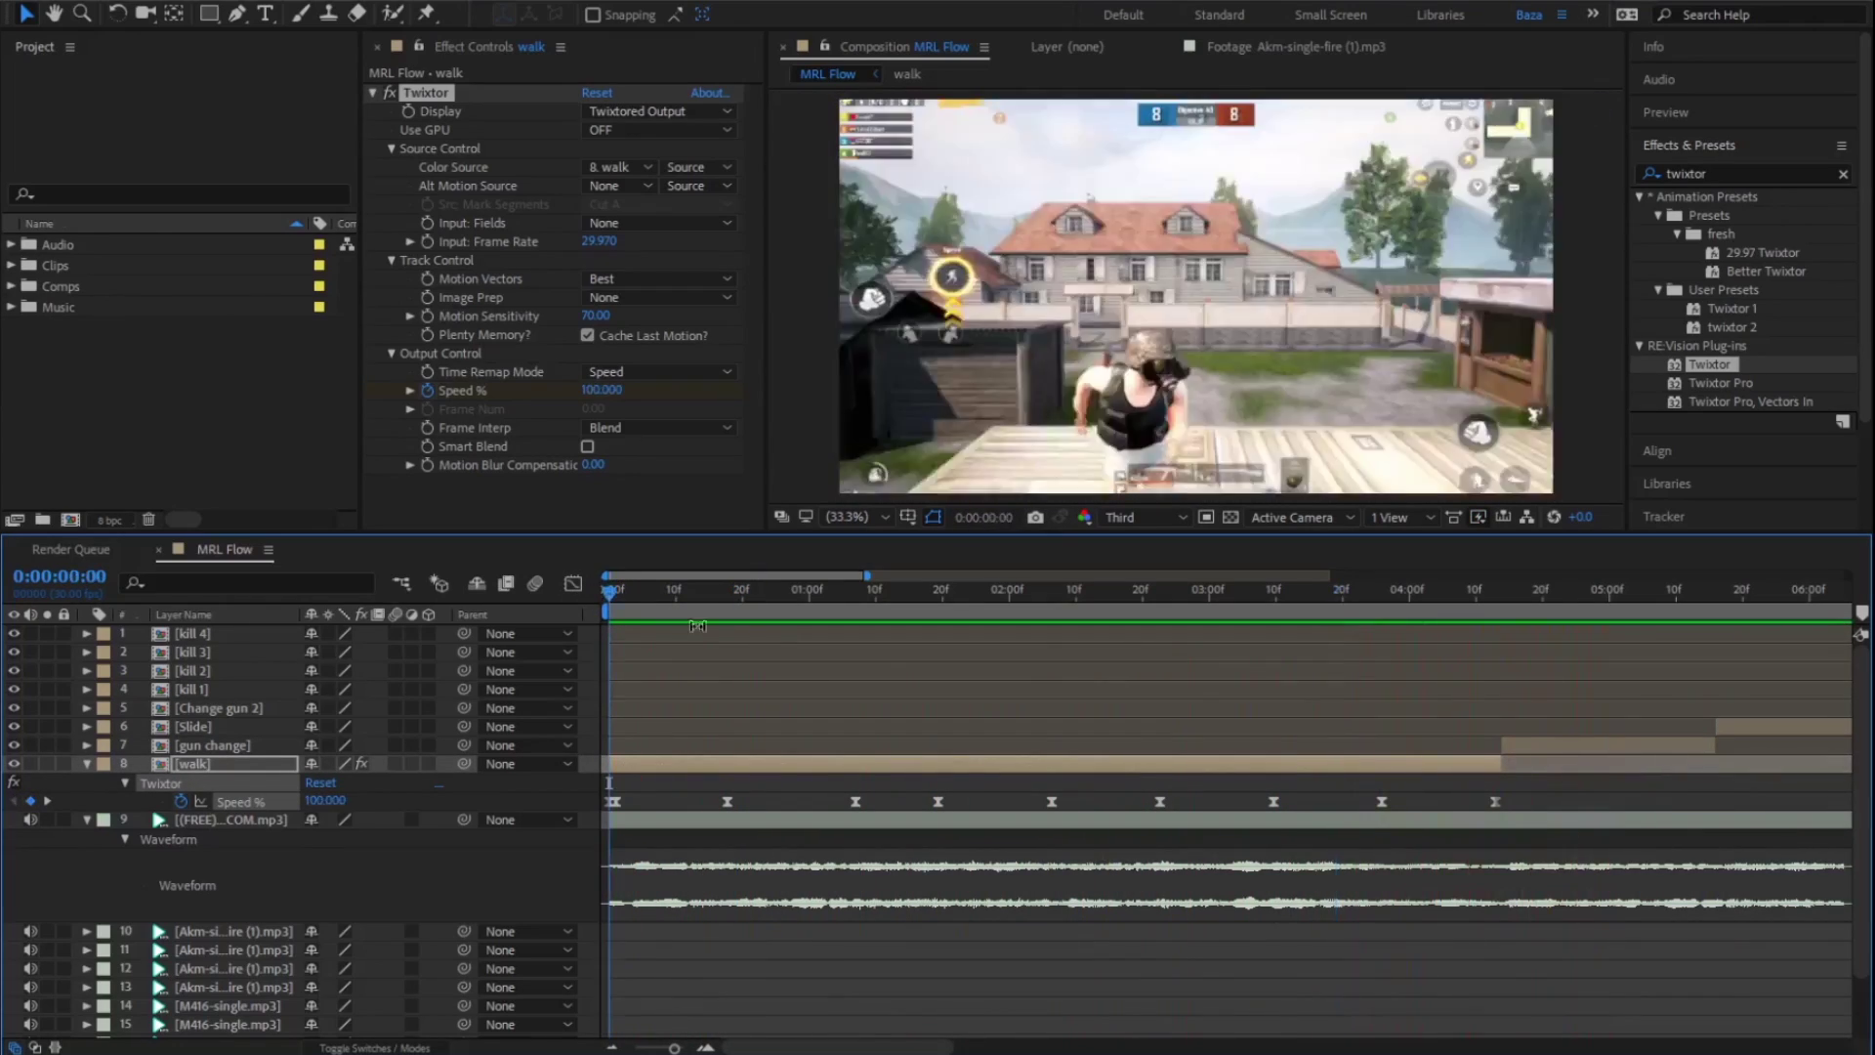
click(819, 591)
key(space)
drag(875, 782, 609, 819)
click(573, 583)
drag(856, 646, 841, 646)
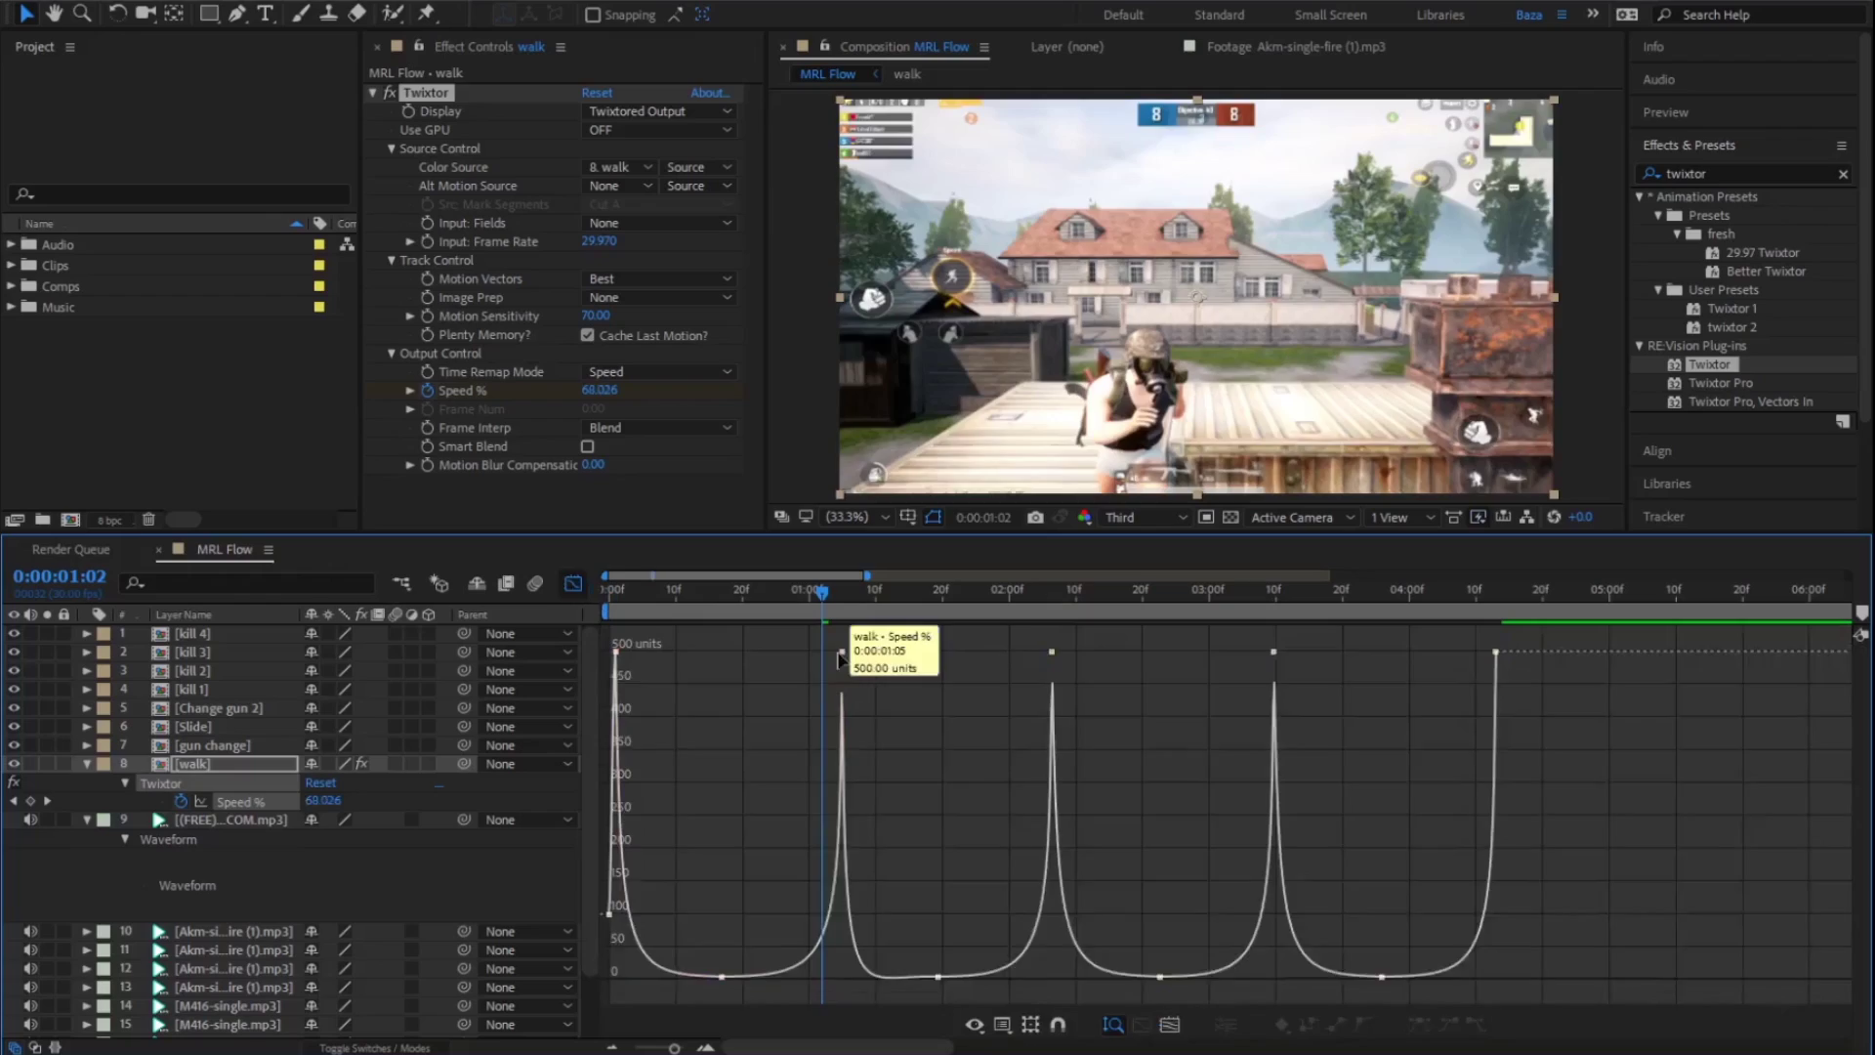
click(573, 582)
key(ctrl+s)
key(space)
key(space)
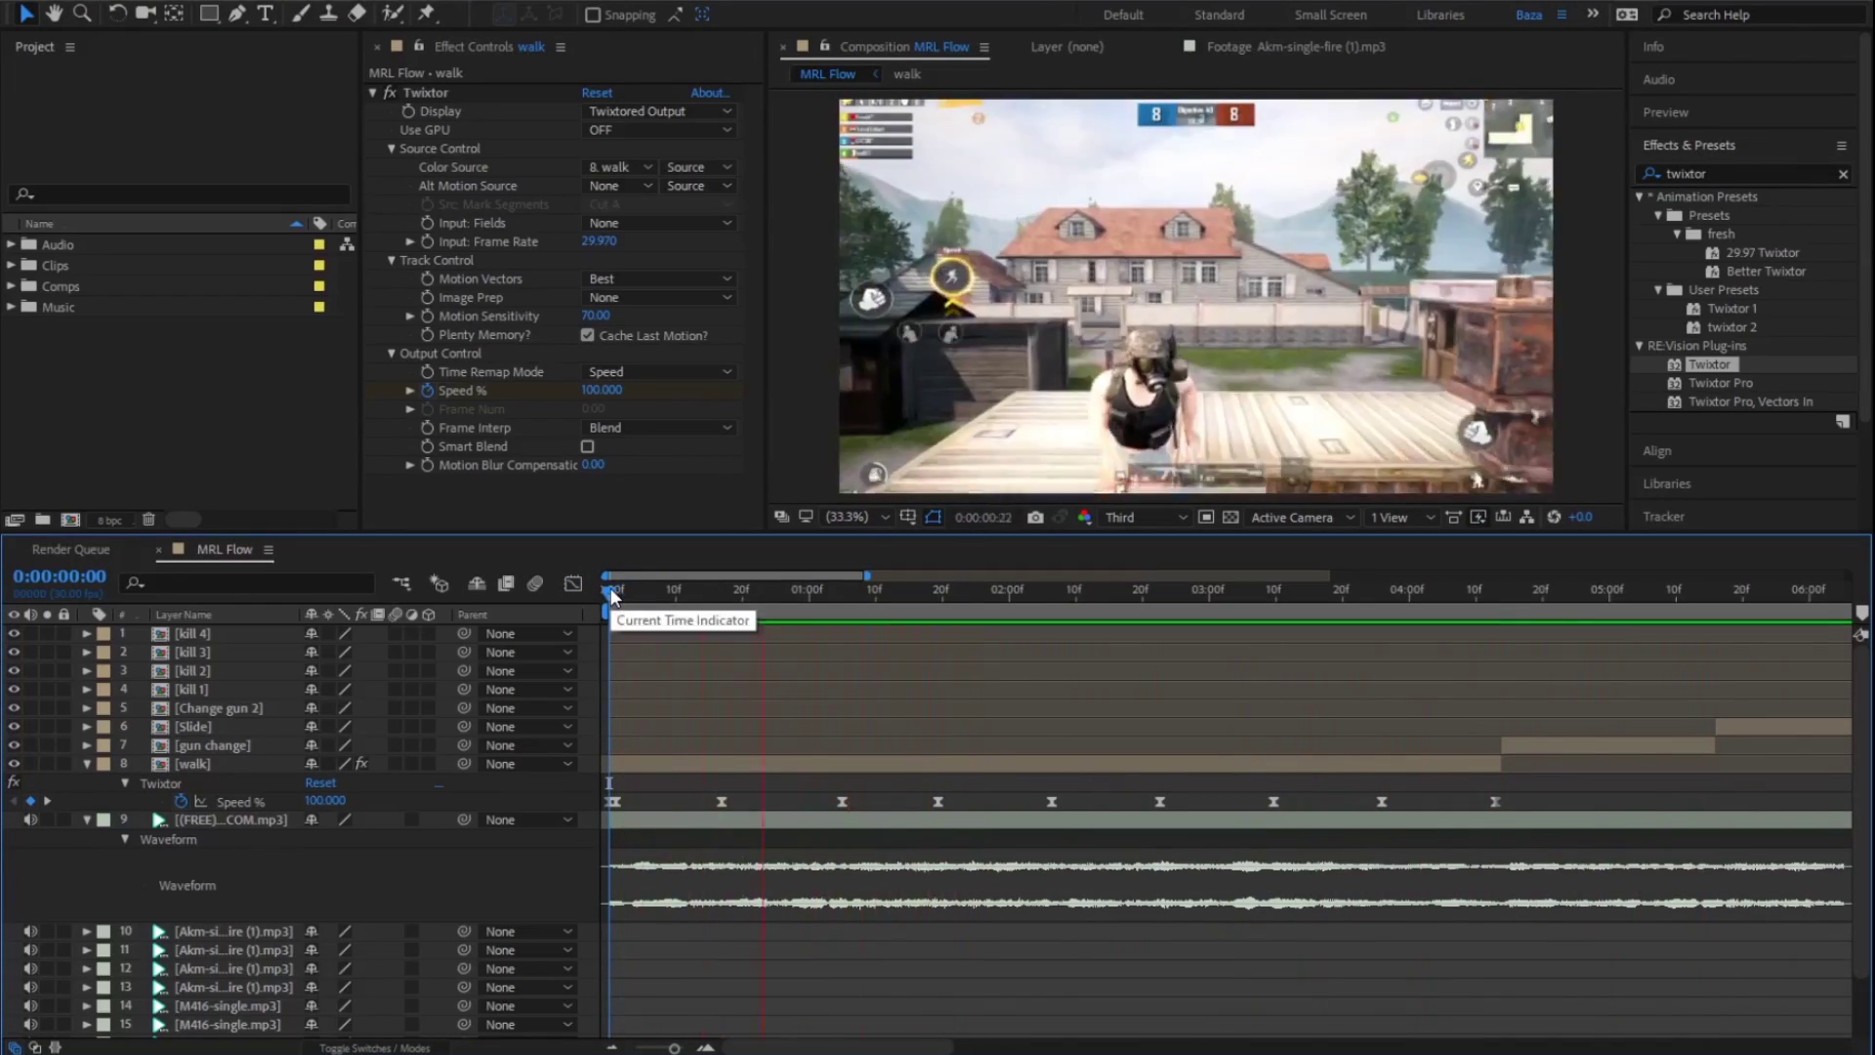
drag(611, 592, 661, 592)
click(859, 764)
Paste the Twixtor speed ramp onto gun change, Slide and Change gun 2, then save.
key(u)
click(938, 784)
click(1155, 746)
key(ctrl+v)
key(u)
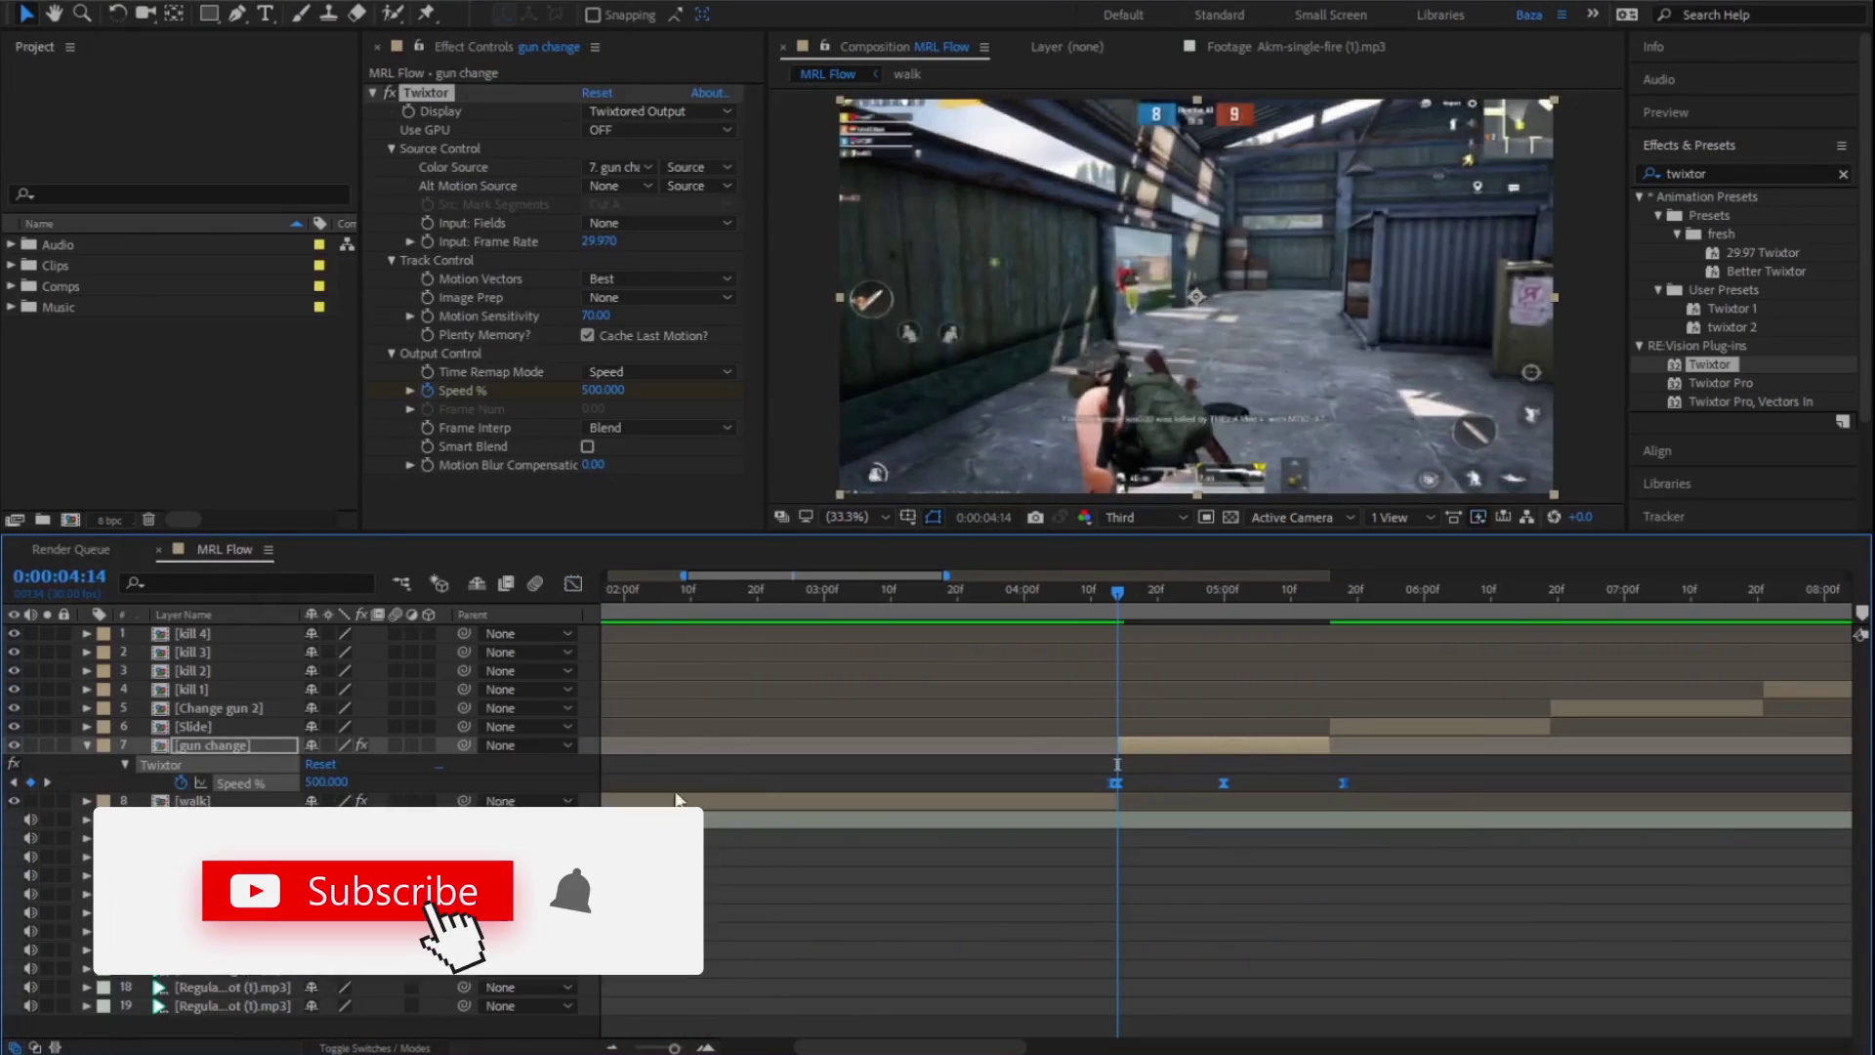
key(o)
click(1359, 727)
key(ctrl+v)
key(u)
key(o)
click(1572, 707)
key(ctrl+v)
key(ctrl+s)
Preview the retimed clips around 4:07, 7:18 and 12:05.
scroll(941, 620, down, 5)
key(Home)
key(space)
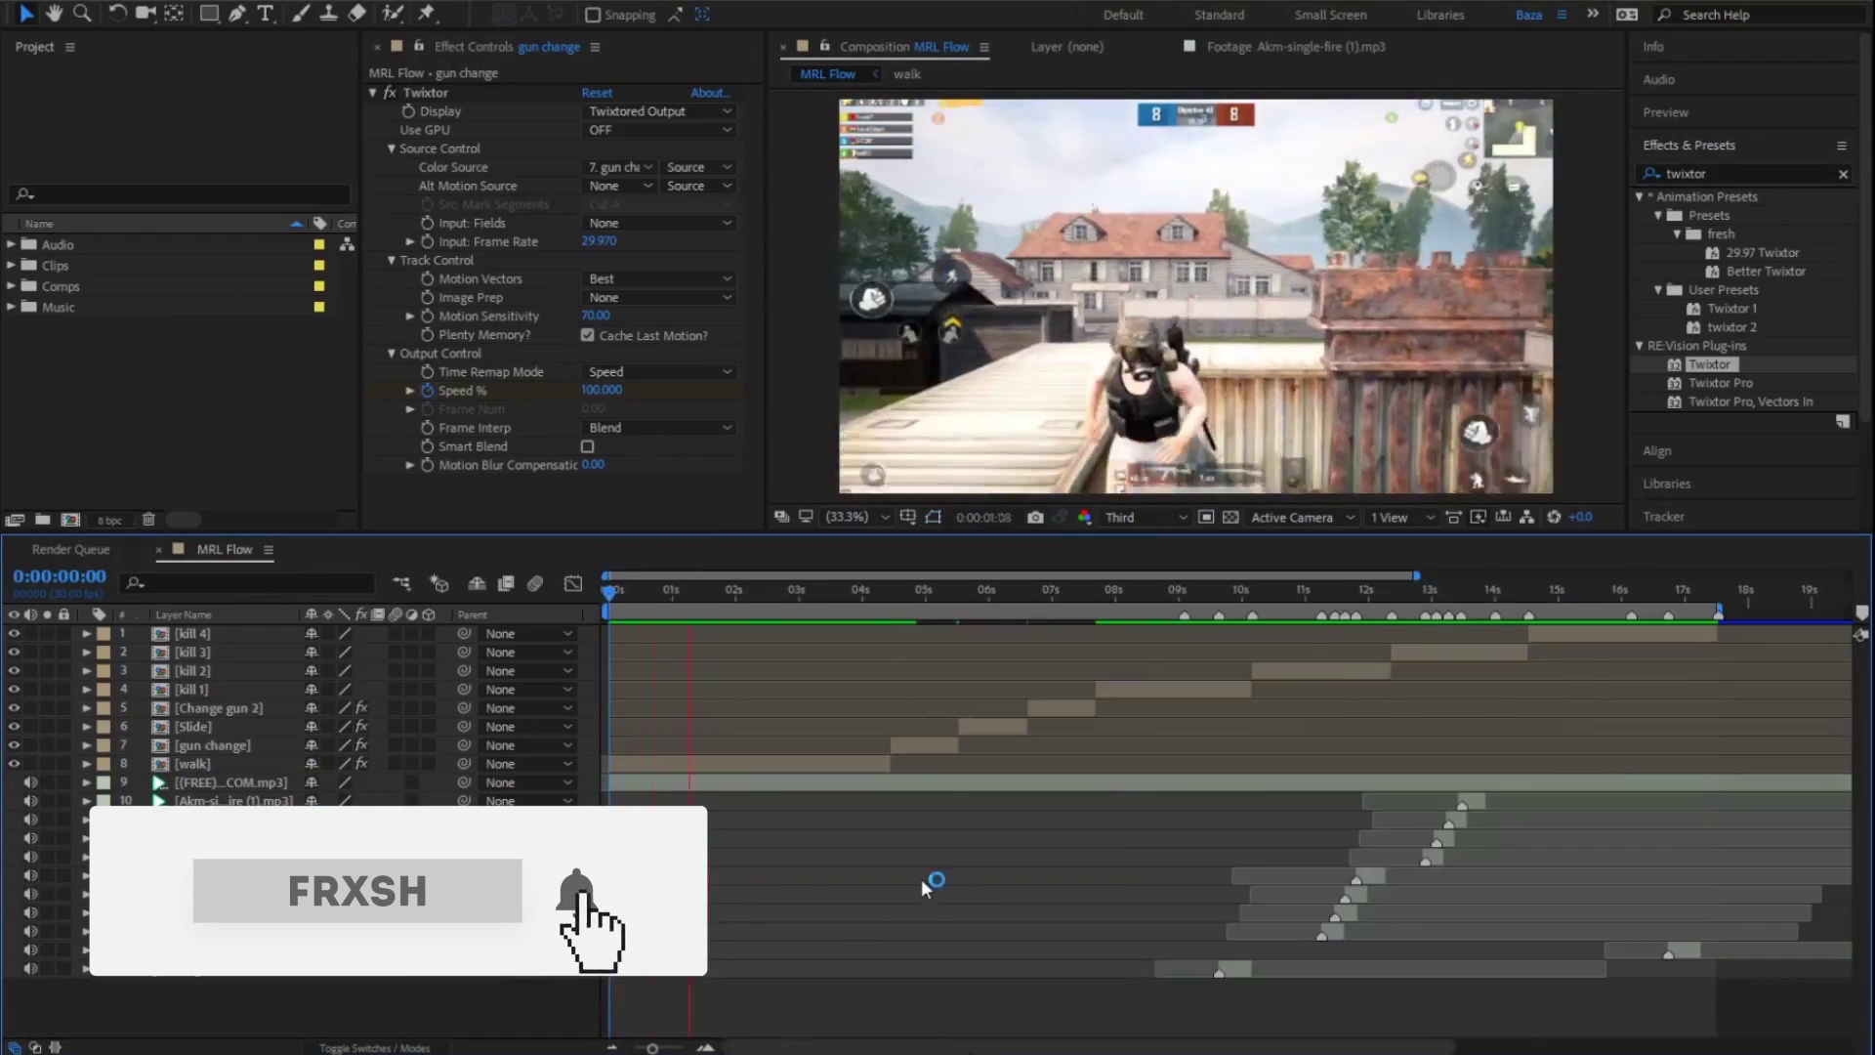
key(space)
click(895, 592)
click(426, 93)
click(877, 592)
key(space)
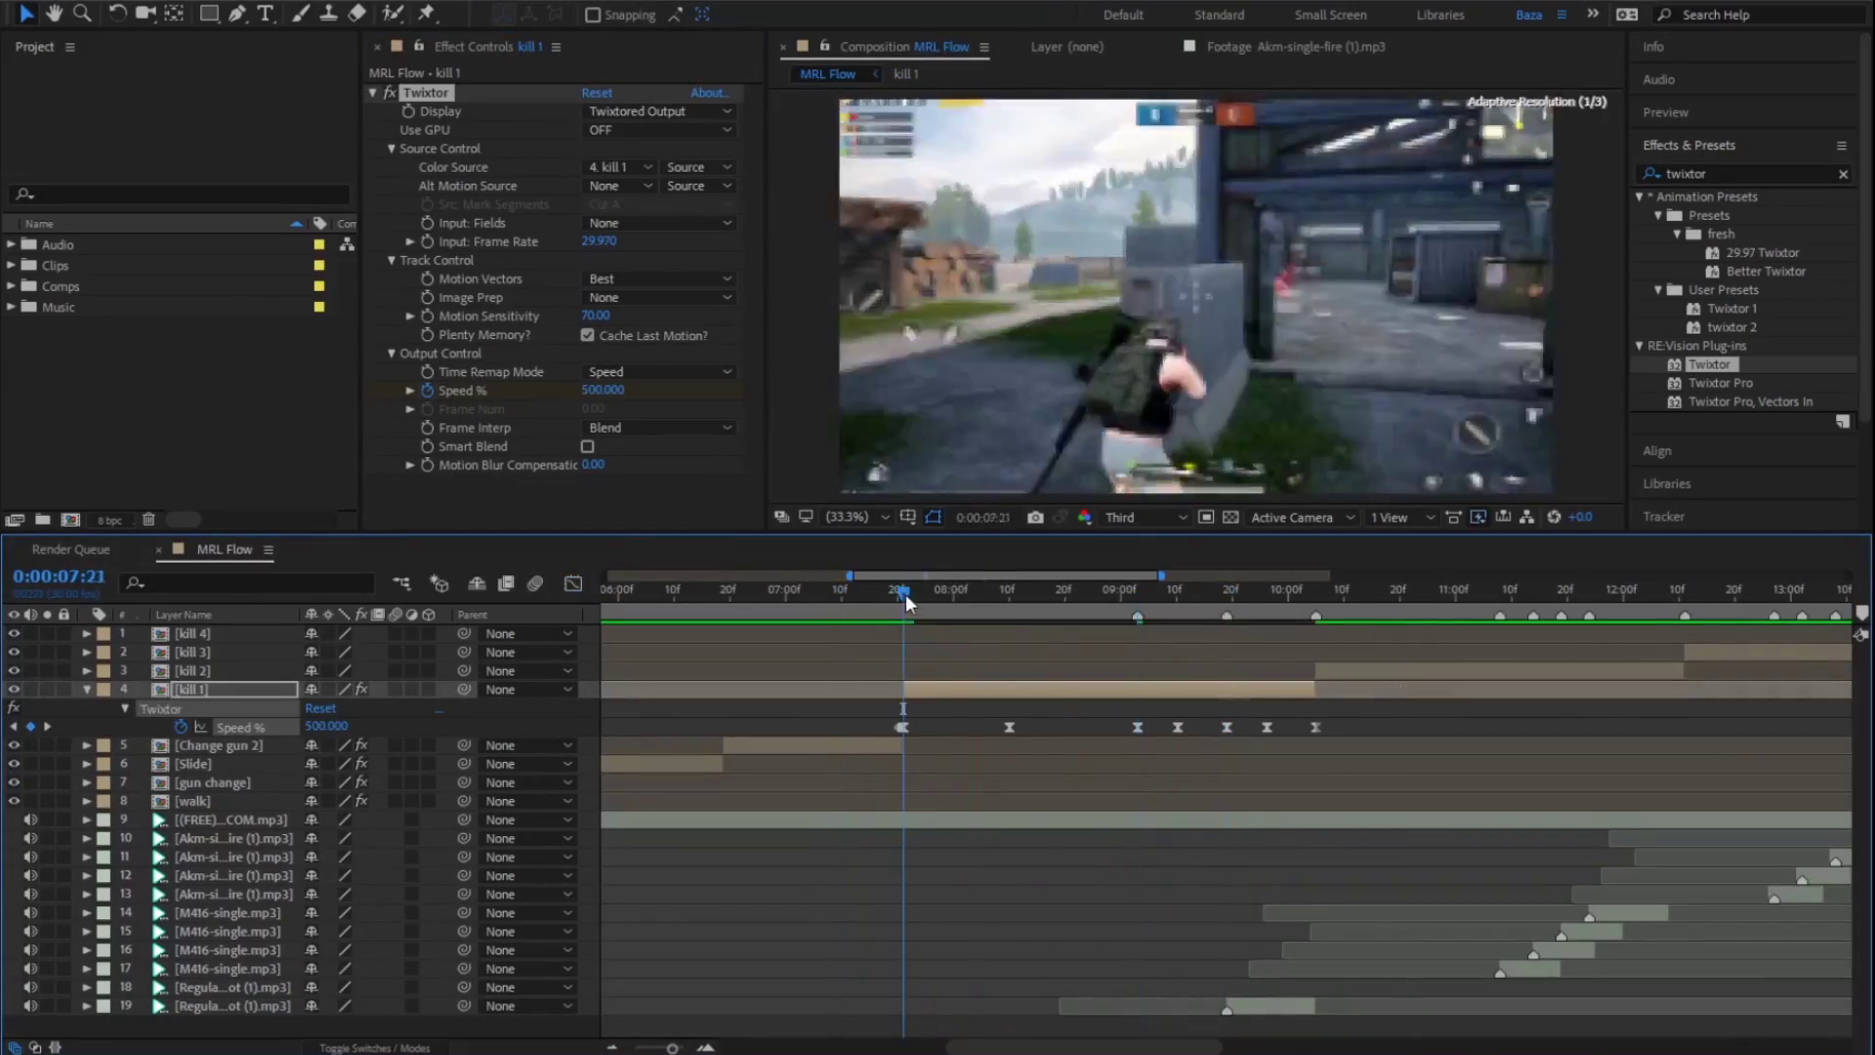
drag(906, 600, 889, 599)
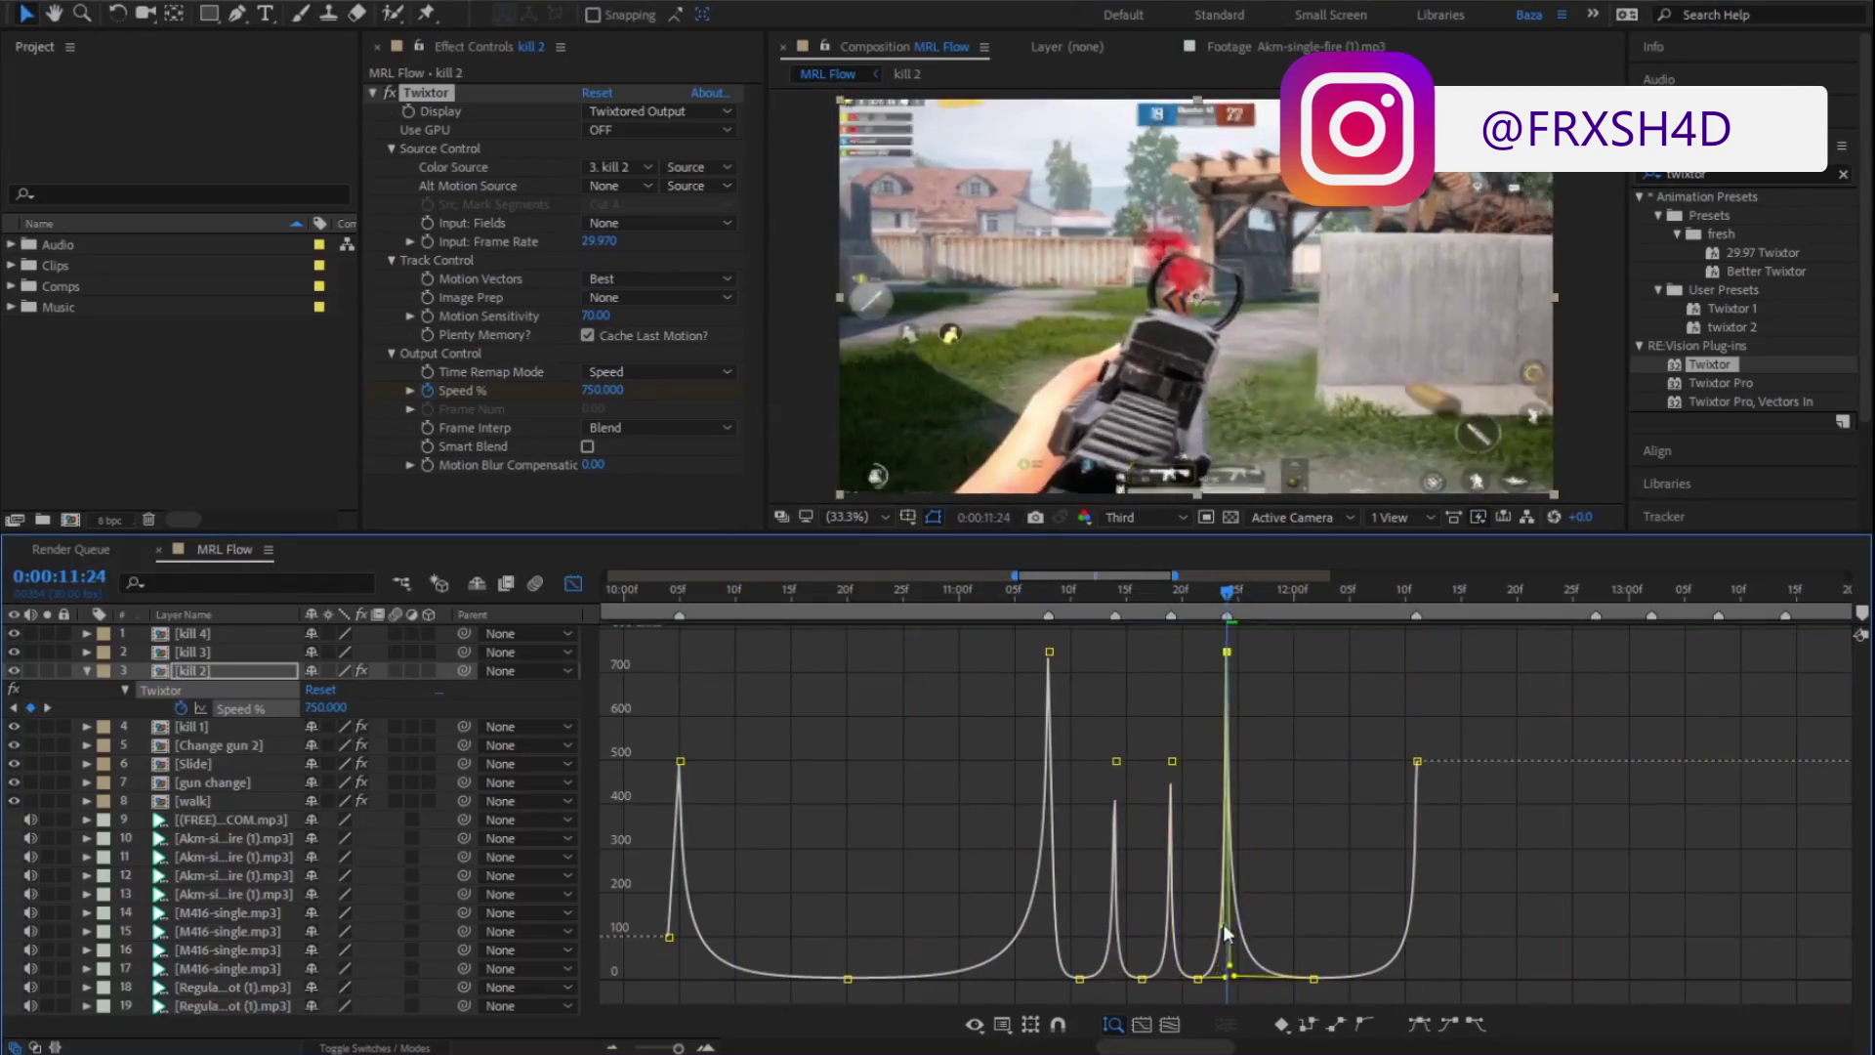
drag(1249, 592, 1349, 593)
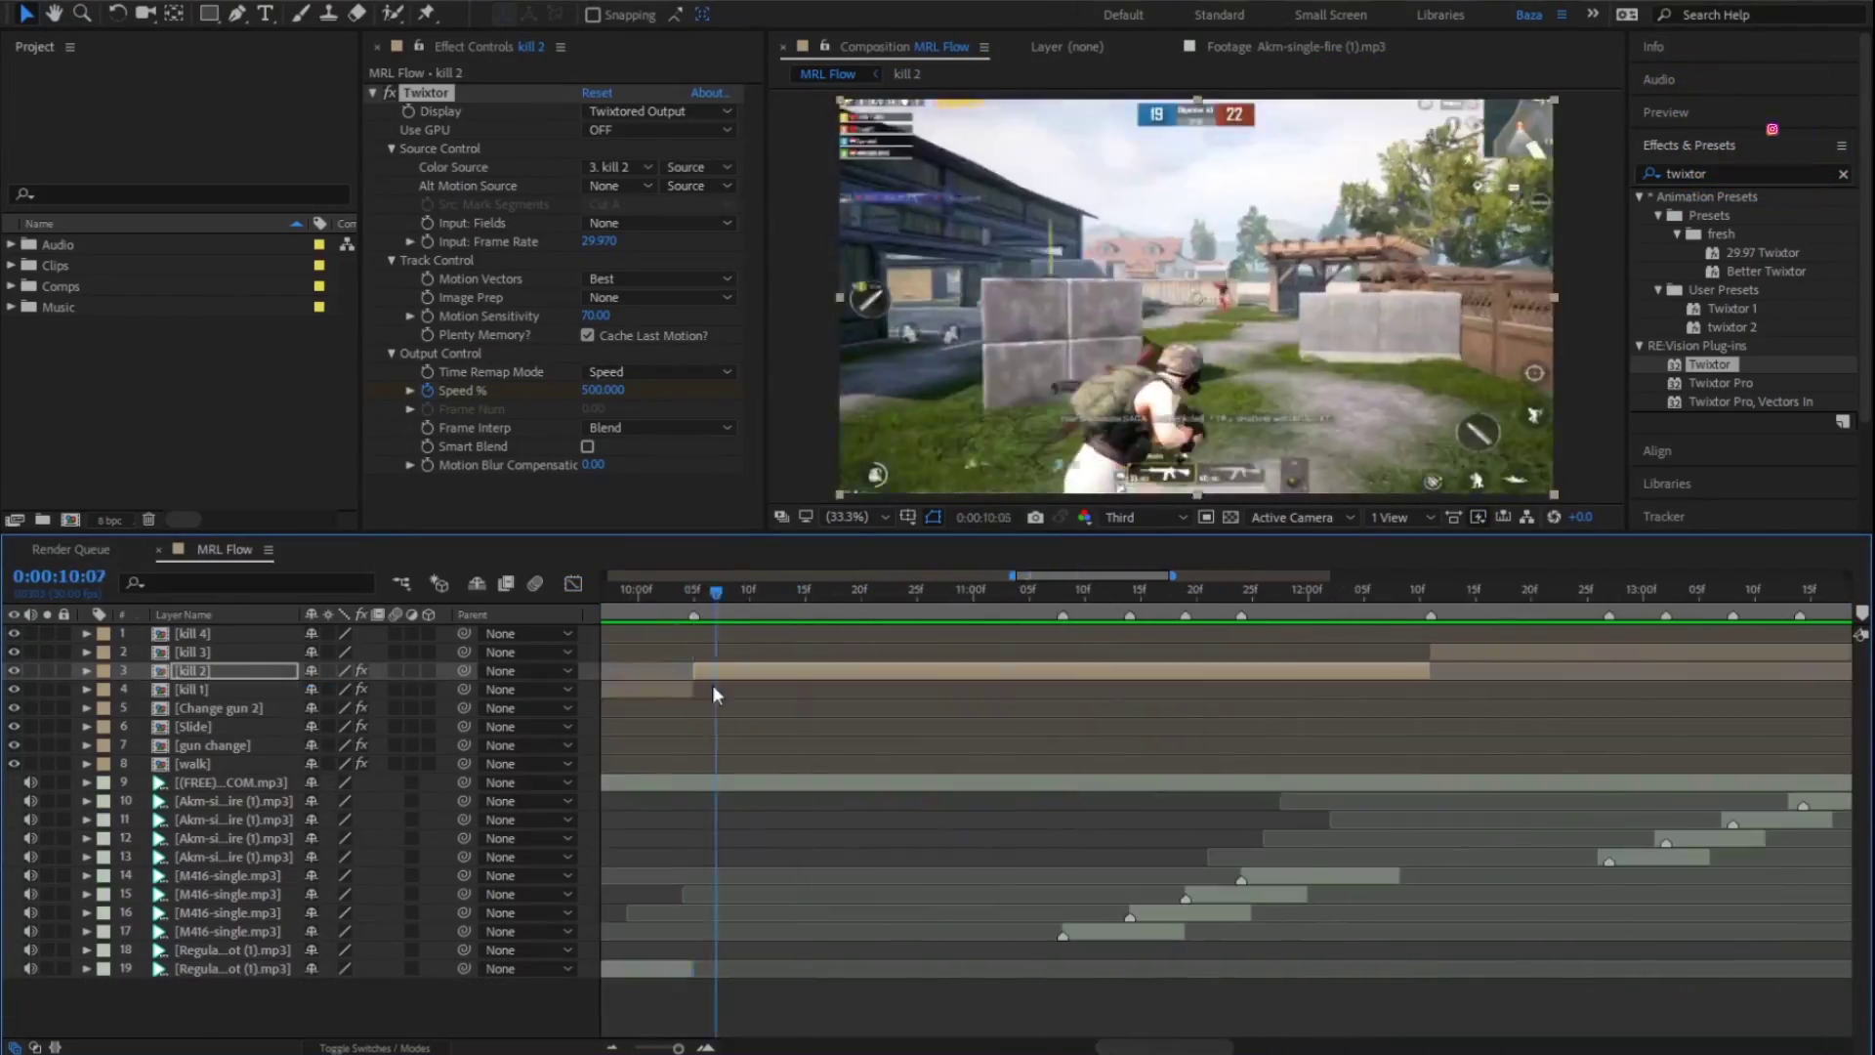
click(1097, 688)
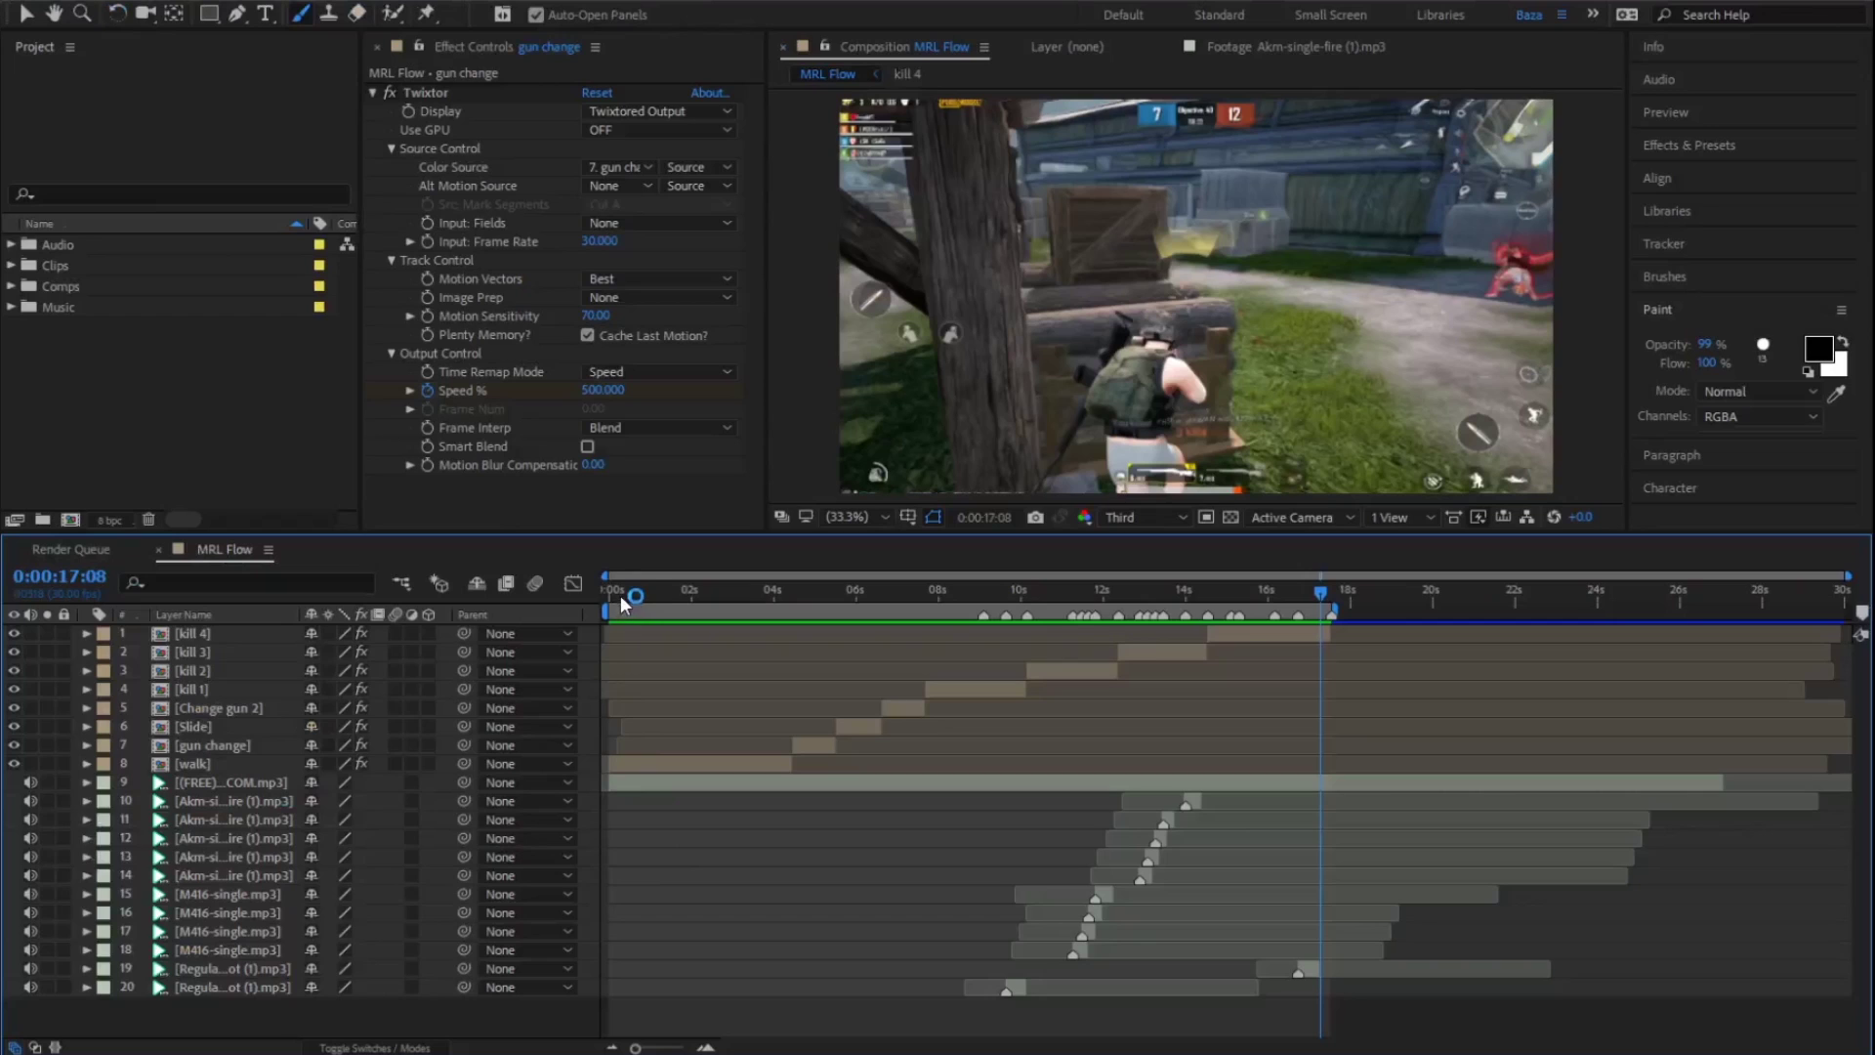
Return the current time to the composition start at 0:00.
drag(616, 594, 571, 589)
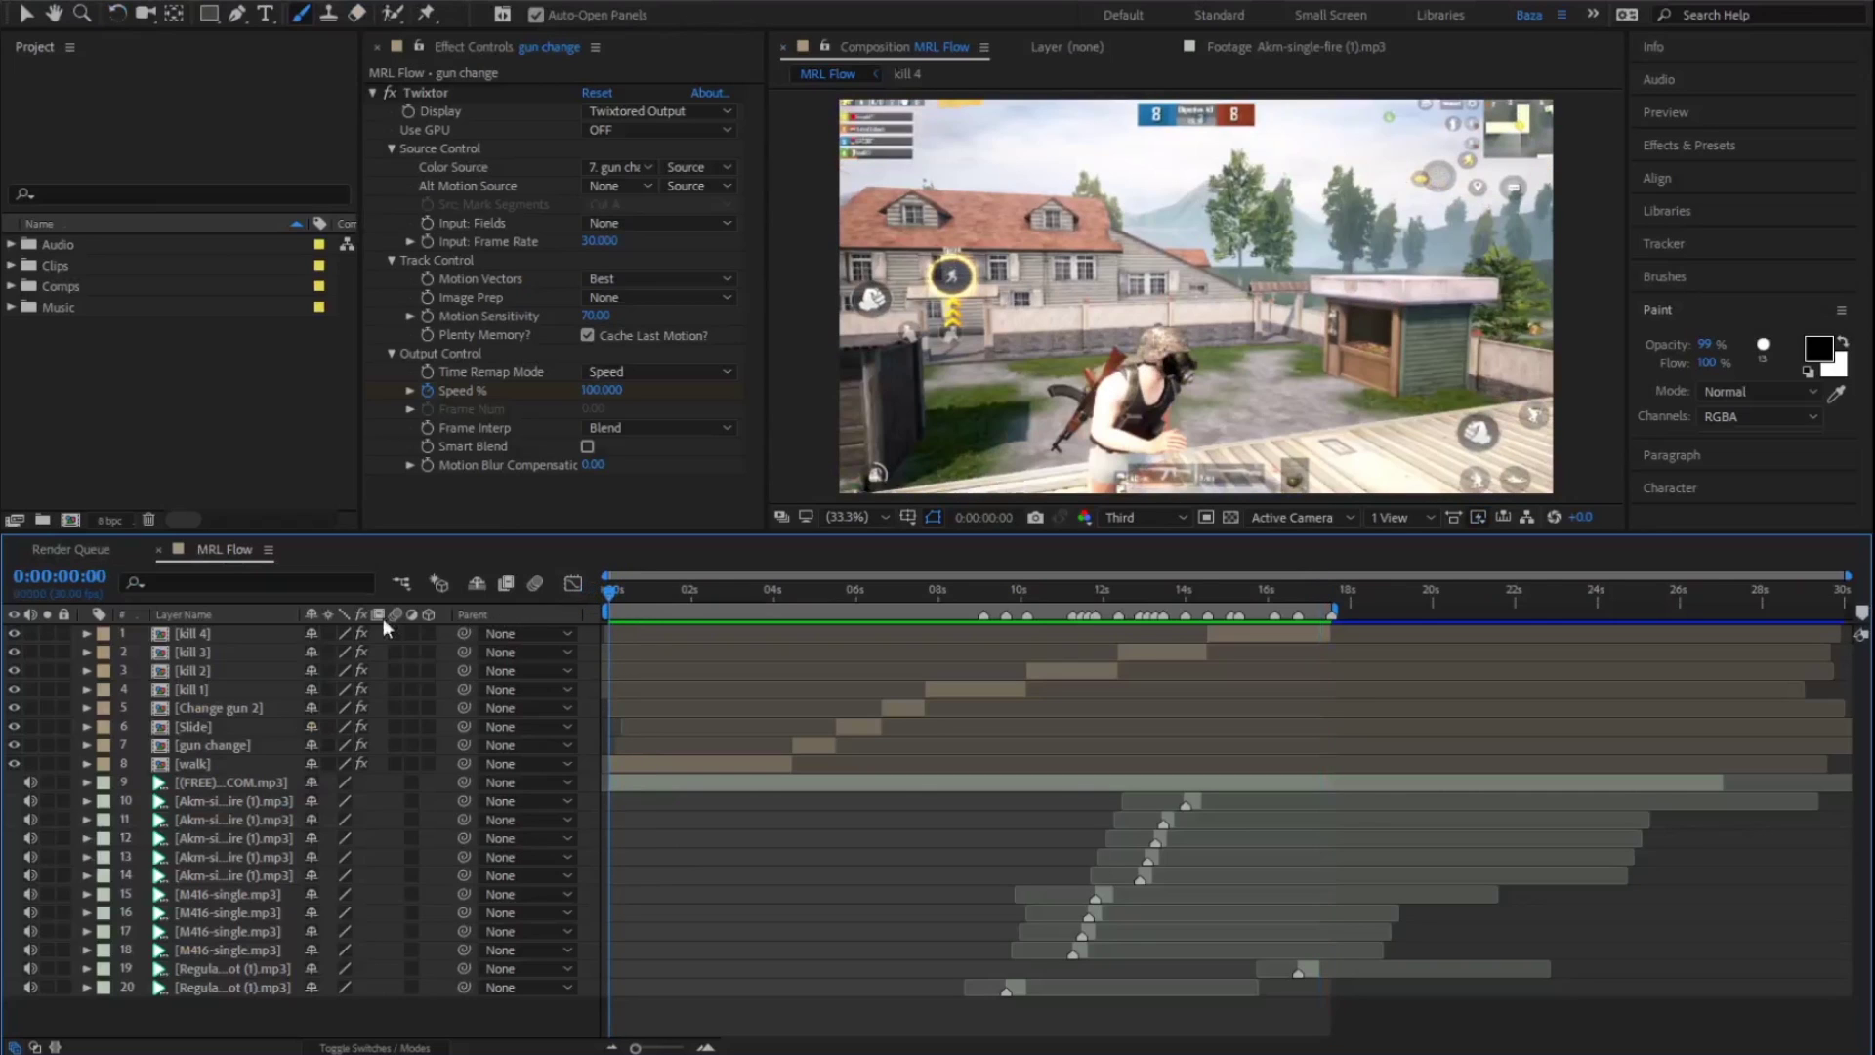
Add a new adjustment layer, FX 1, above kill 4 and apply the Transform effect.
click(236, 632)
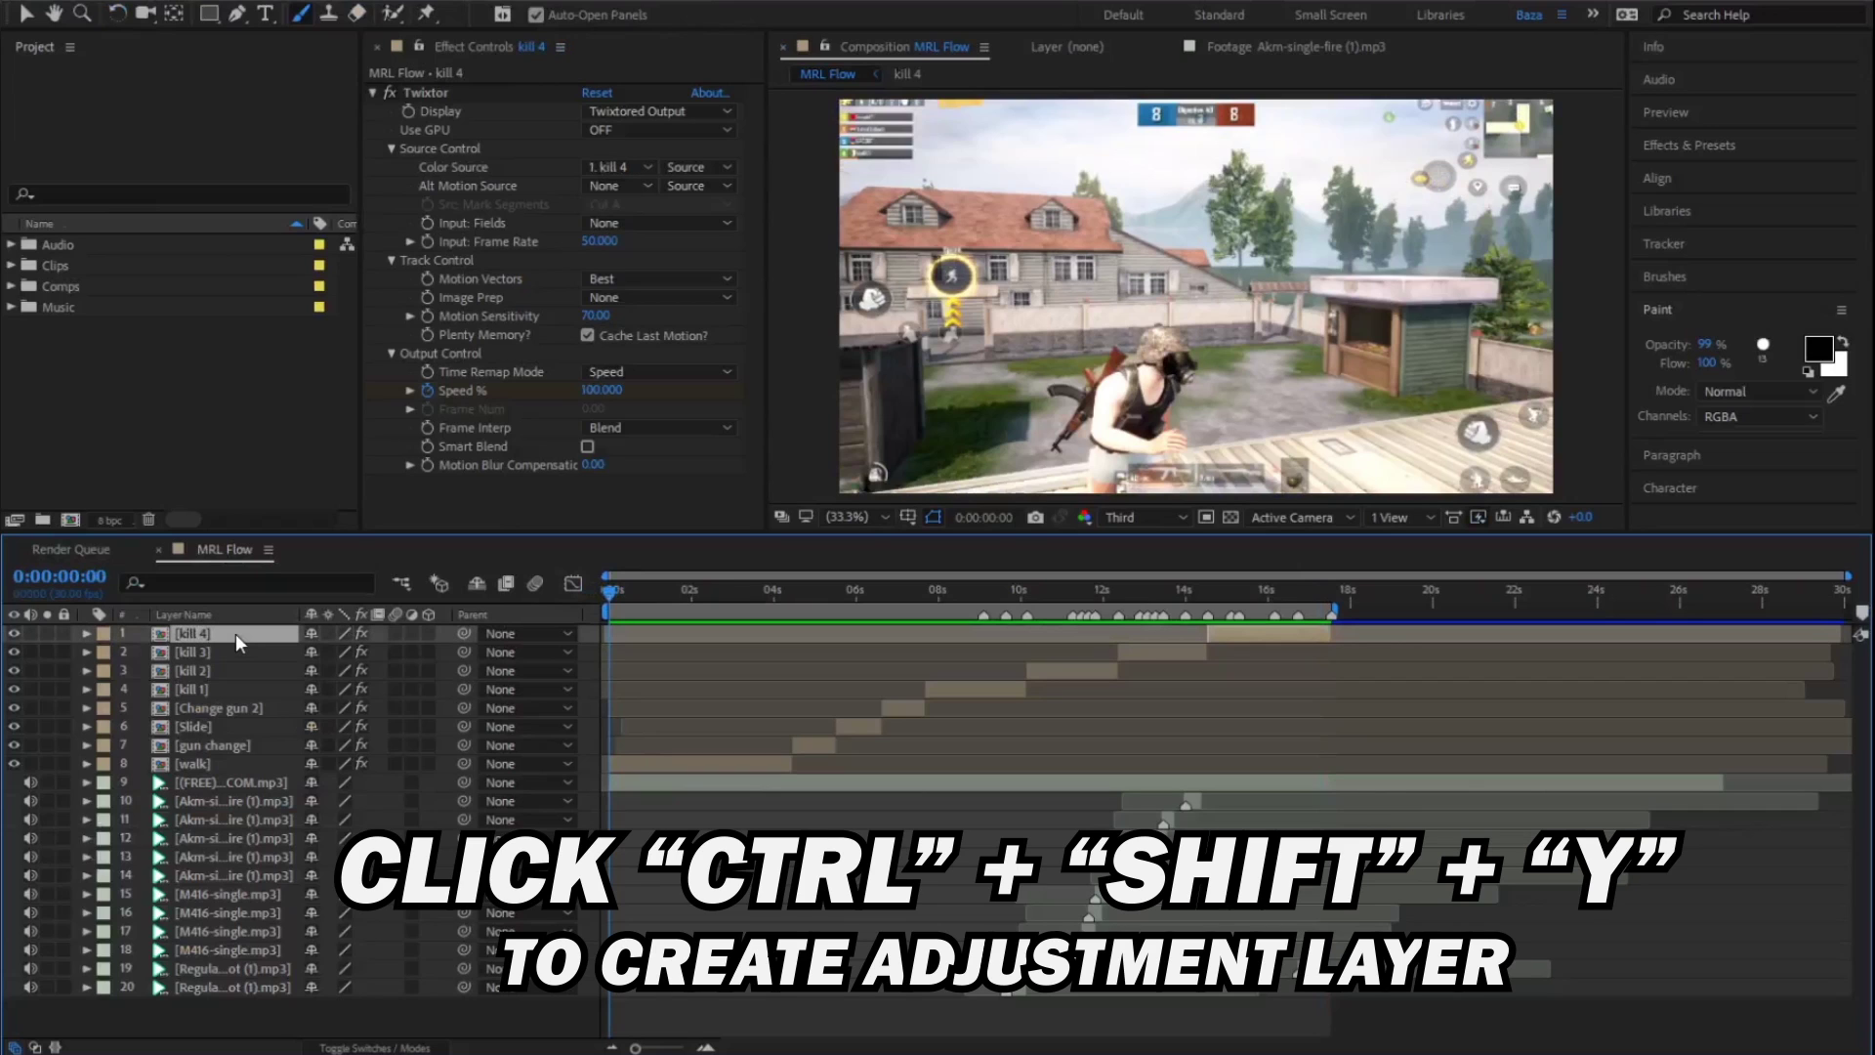
key(ctrl+alt+y)
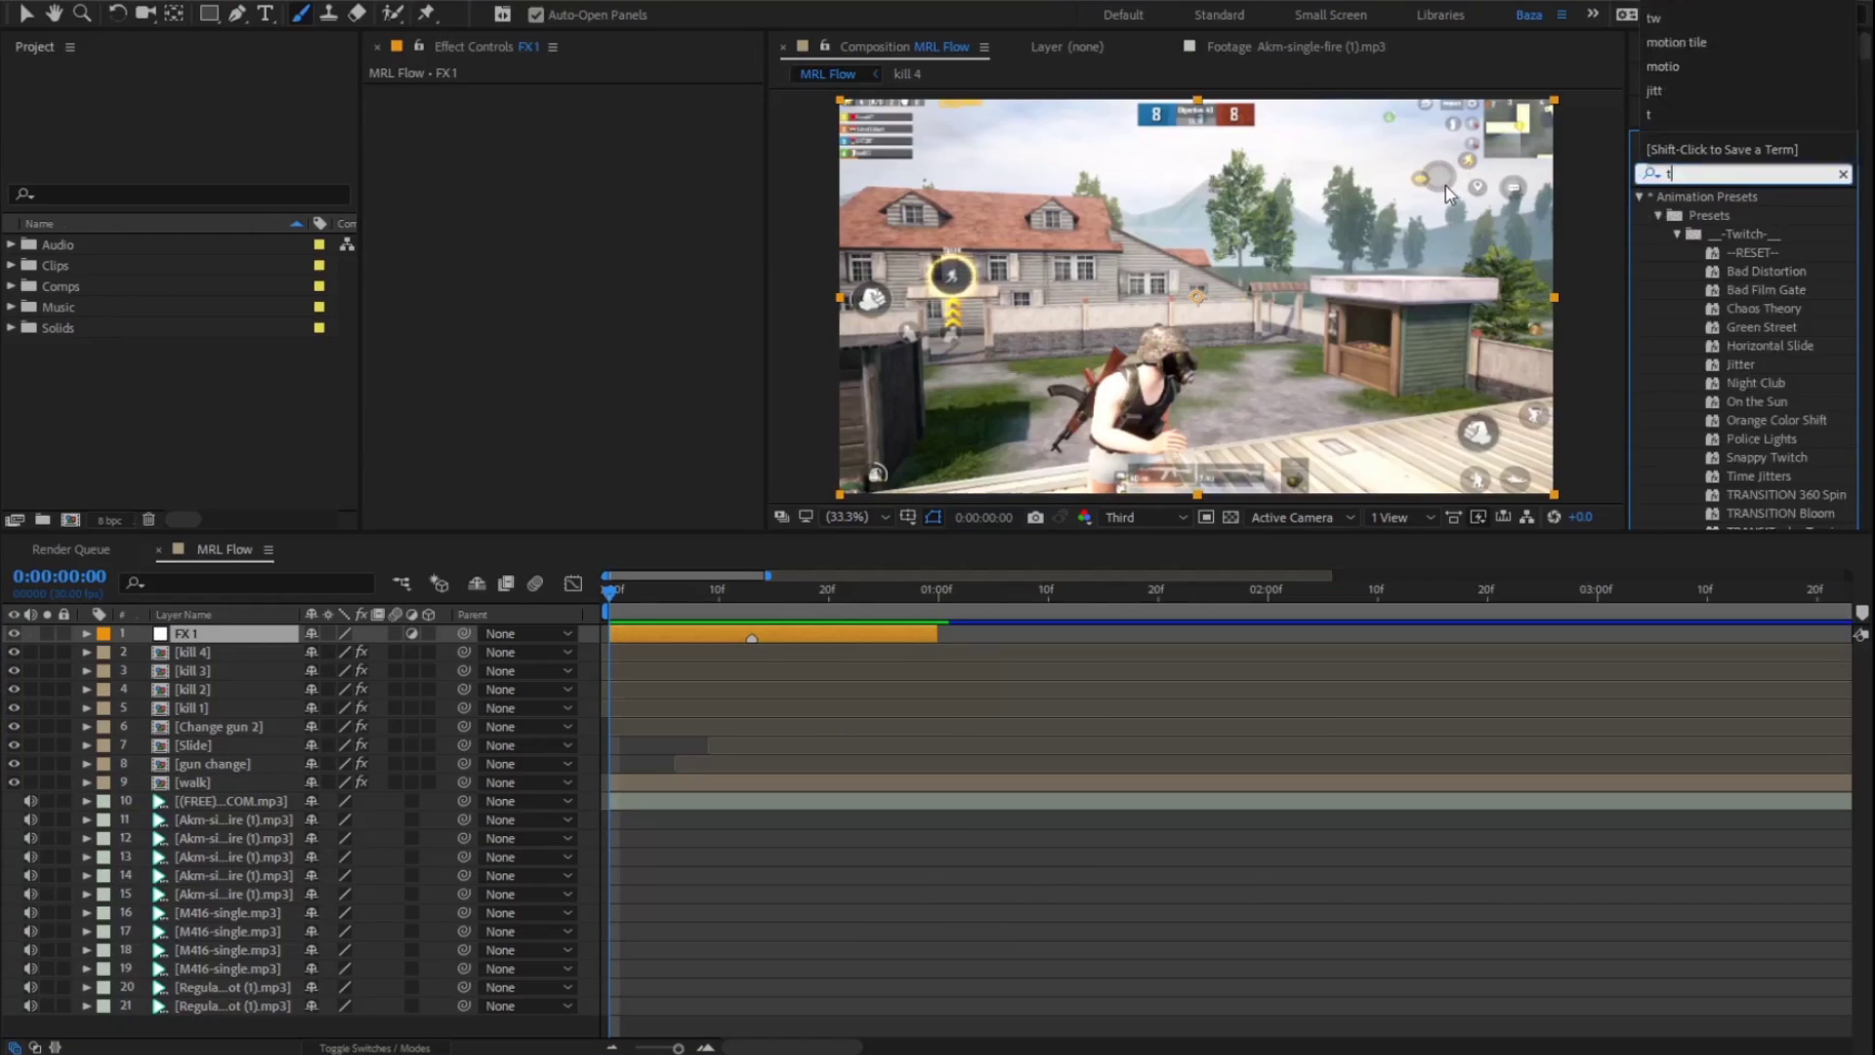
text(nsfo)
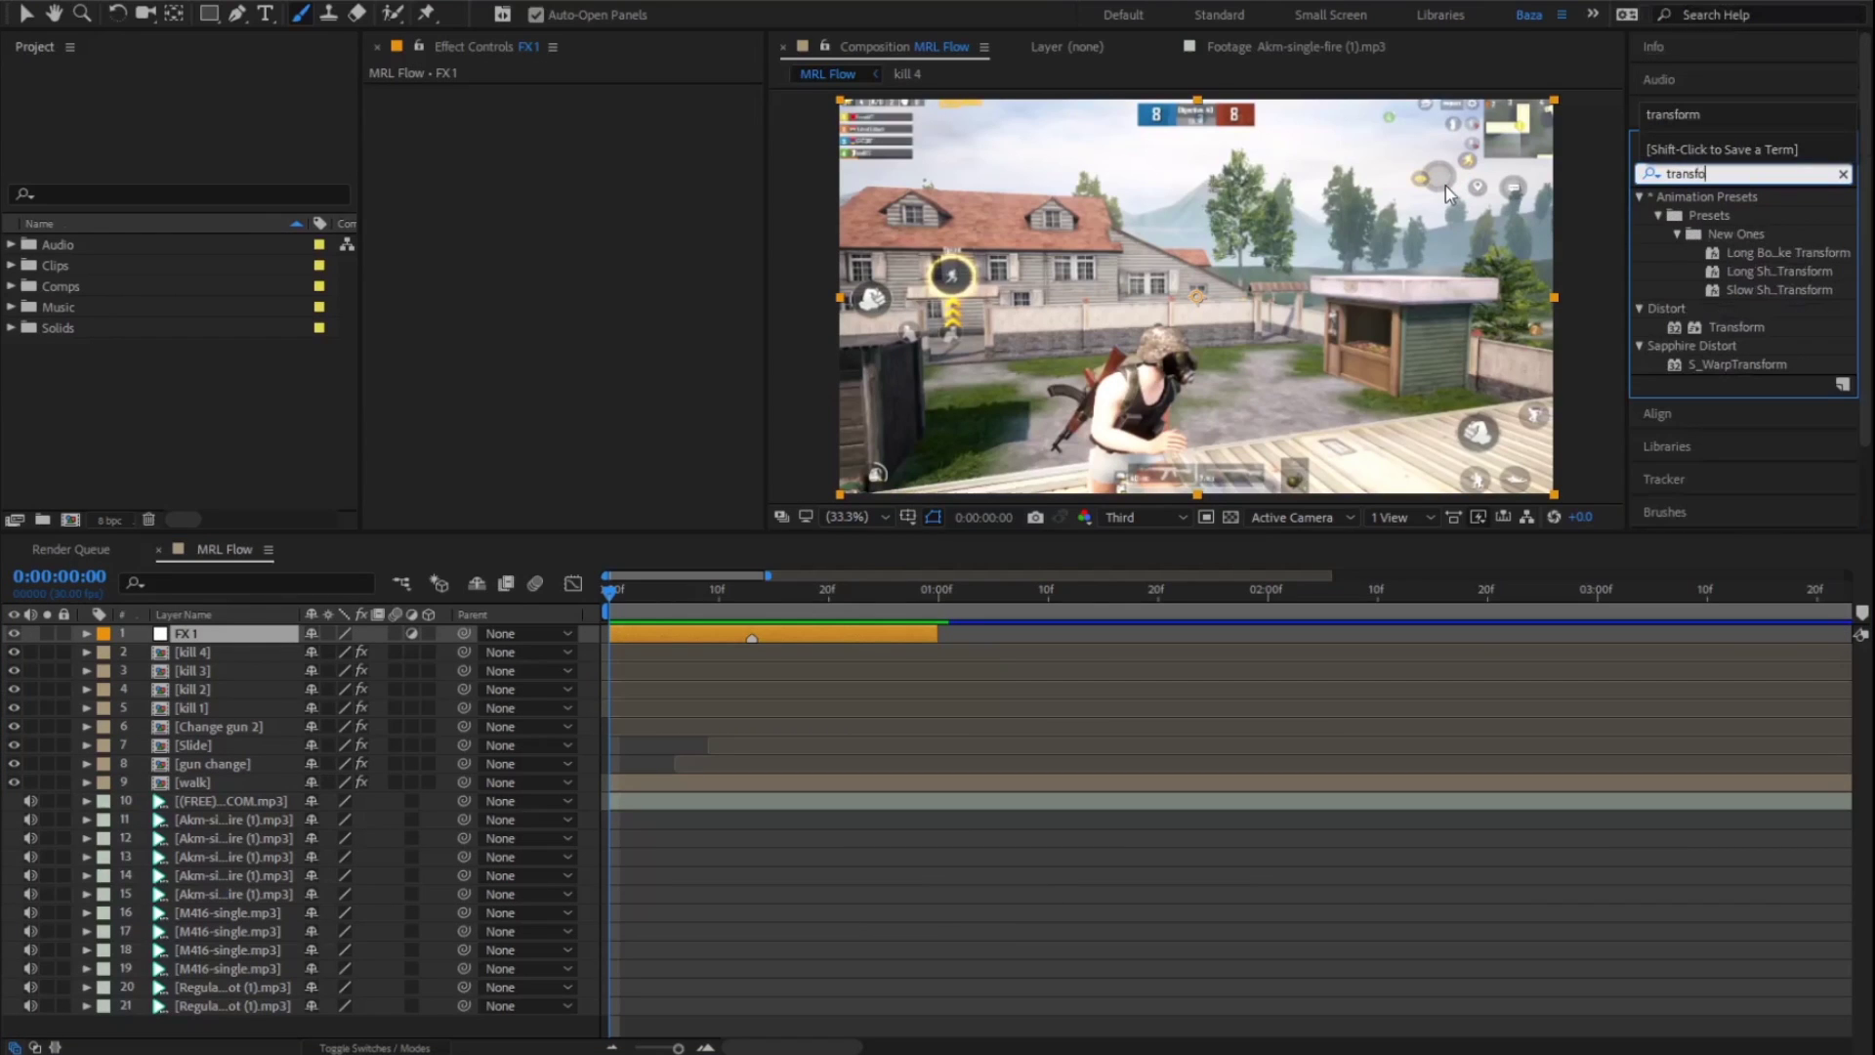
text(rm)
double_click(1736, 326)
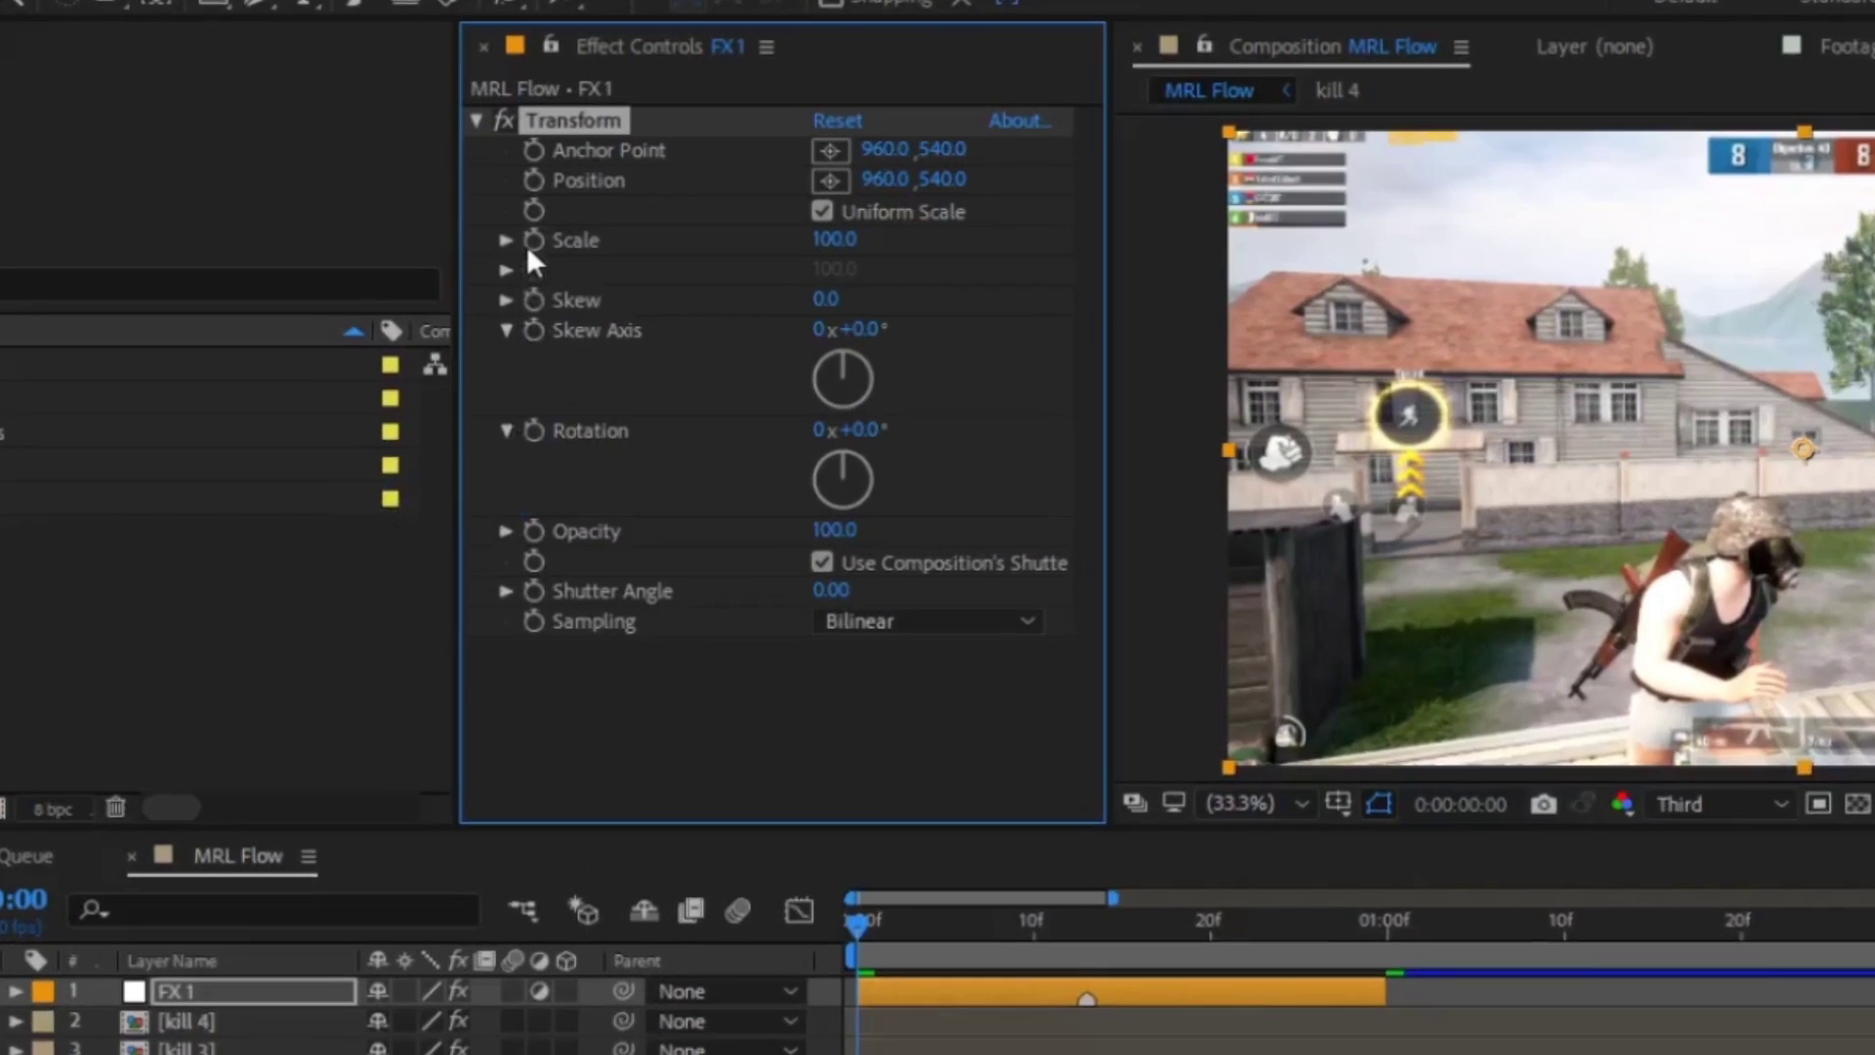
Keyframe the Transform Scale and raise it to its peak value at frame 13.
click(409, 167)
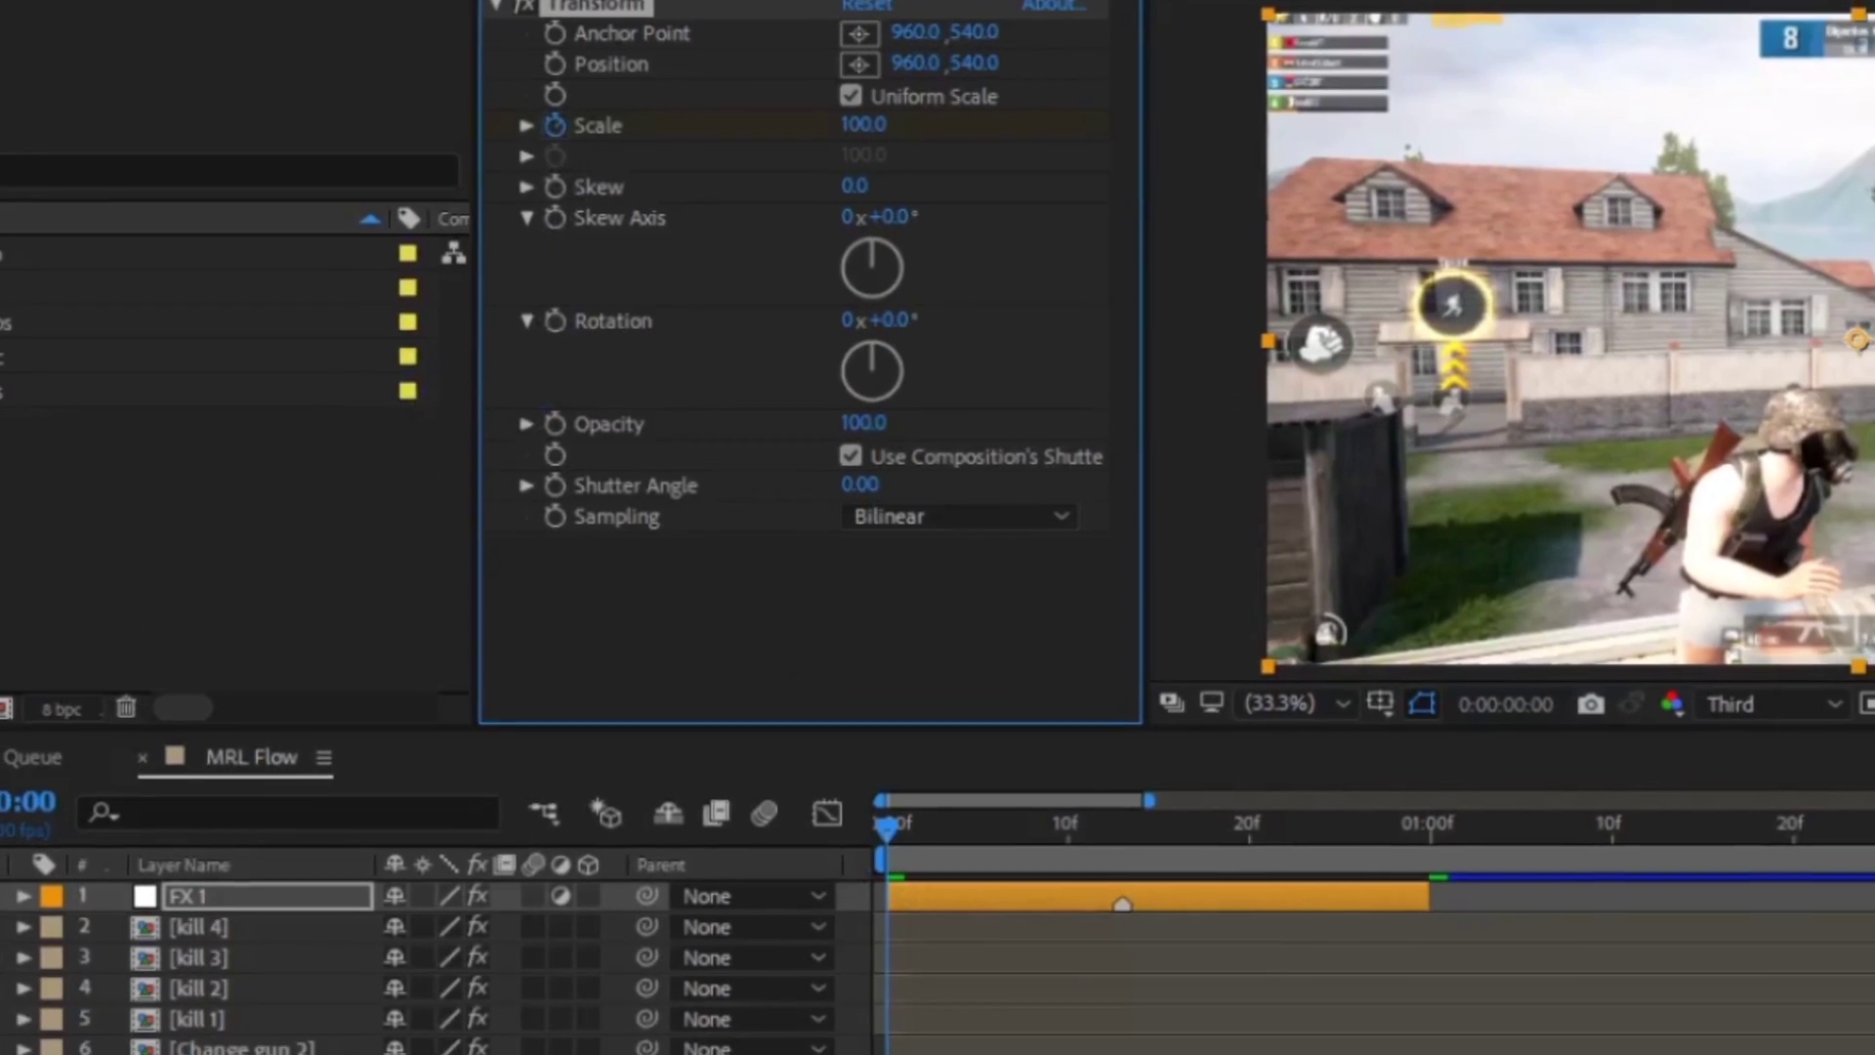
key(u)
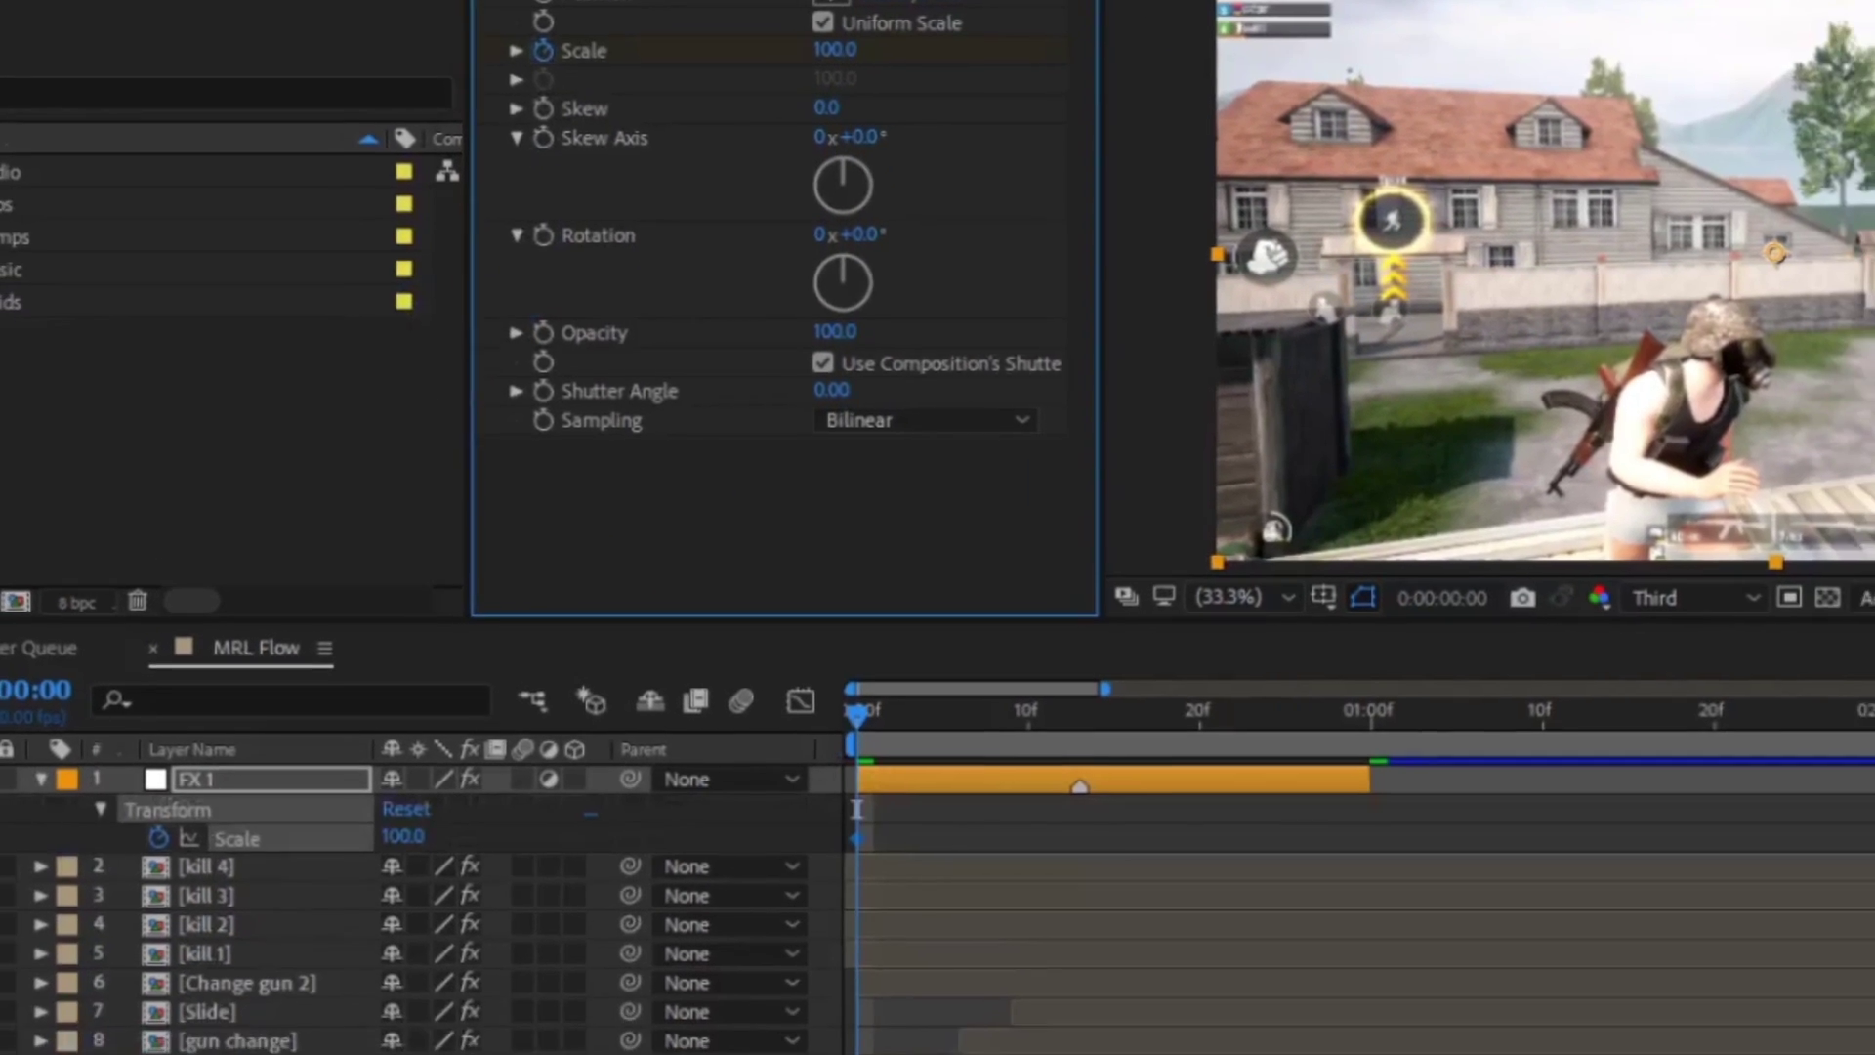
key(equal)
click(1257, 622)
click(403, 742)
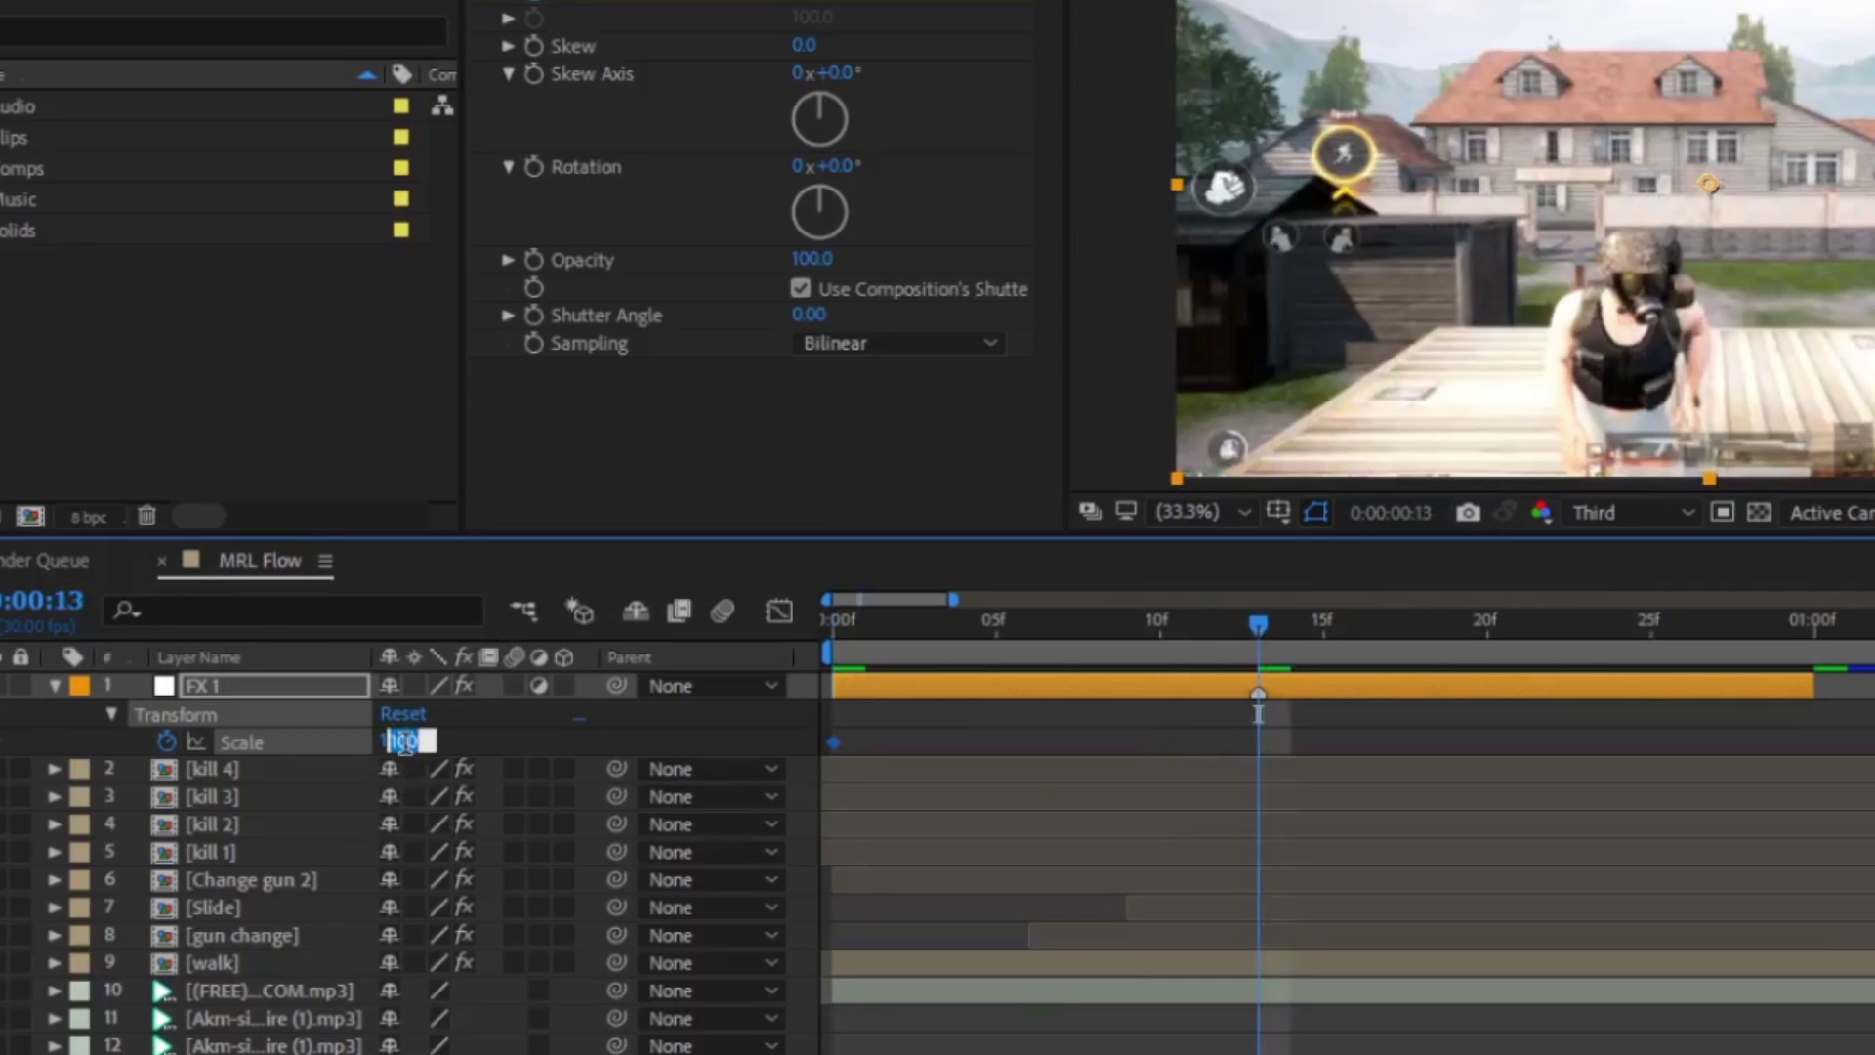
text(12)
key(BackSpace)
text(15)
key(Return)
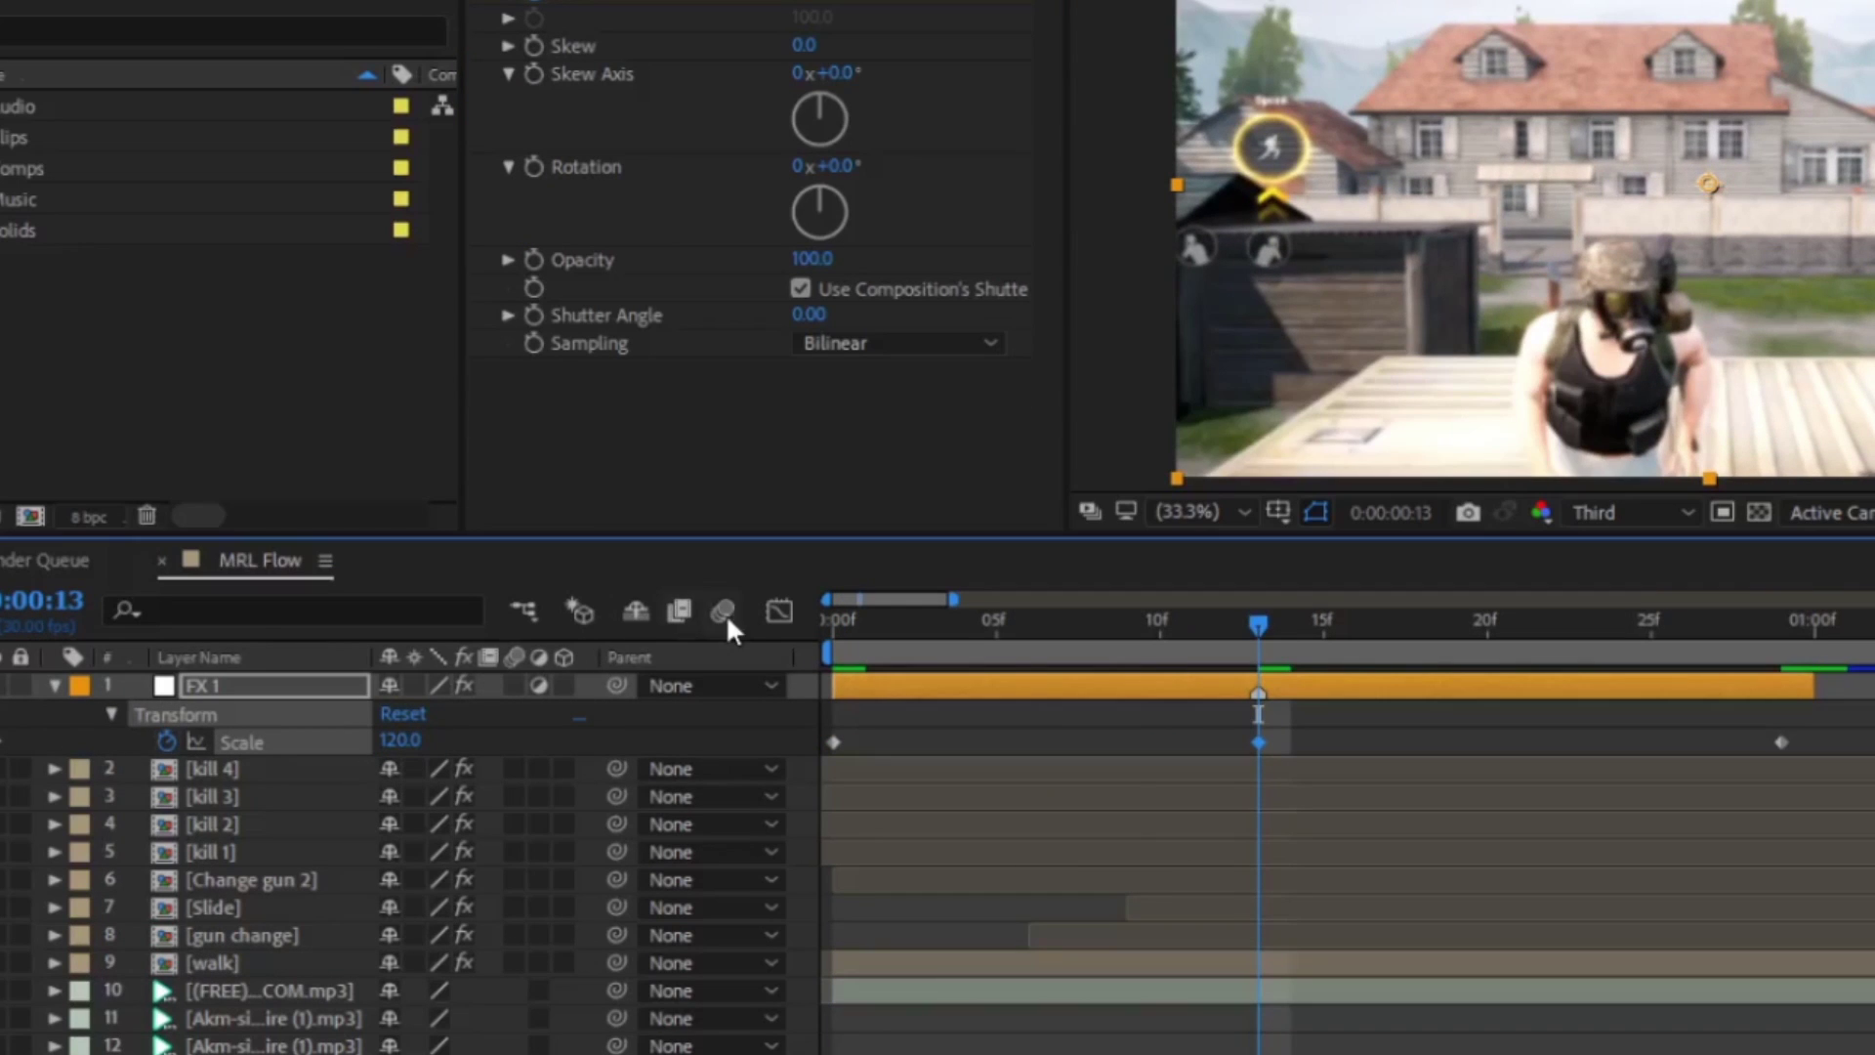
Enable composition motion blur and bring Scale back to 100 at frame 29.
click(725, 613)
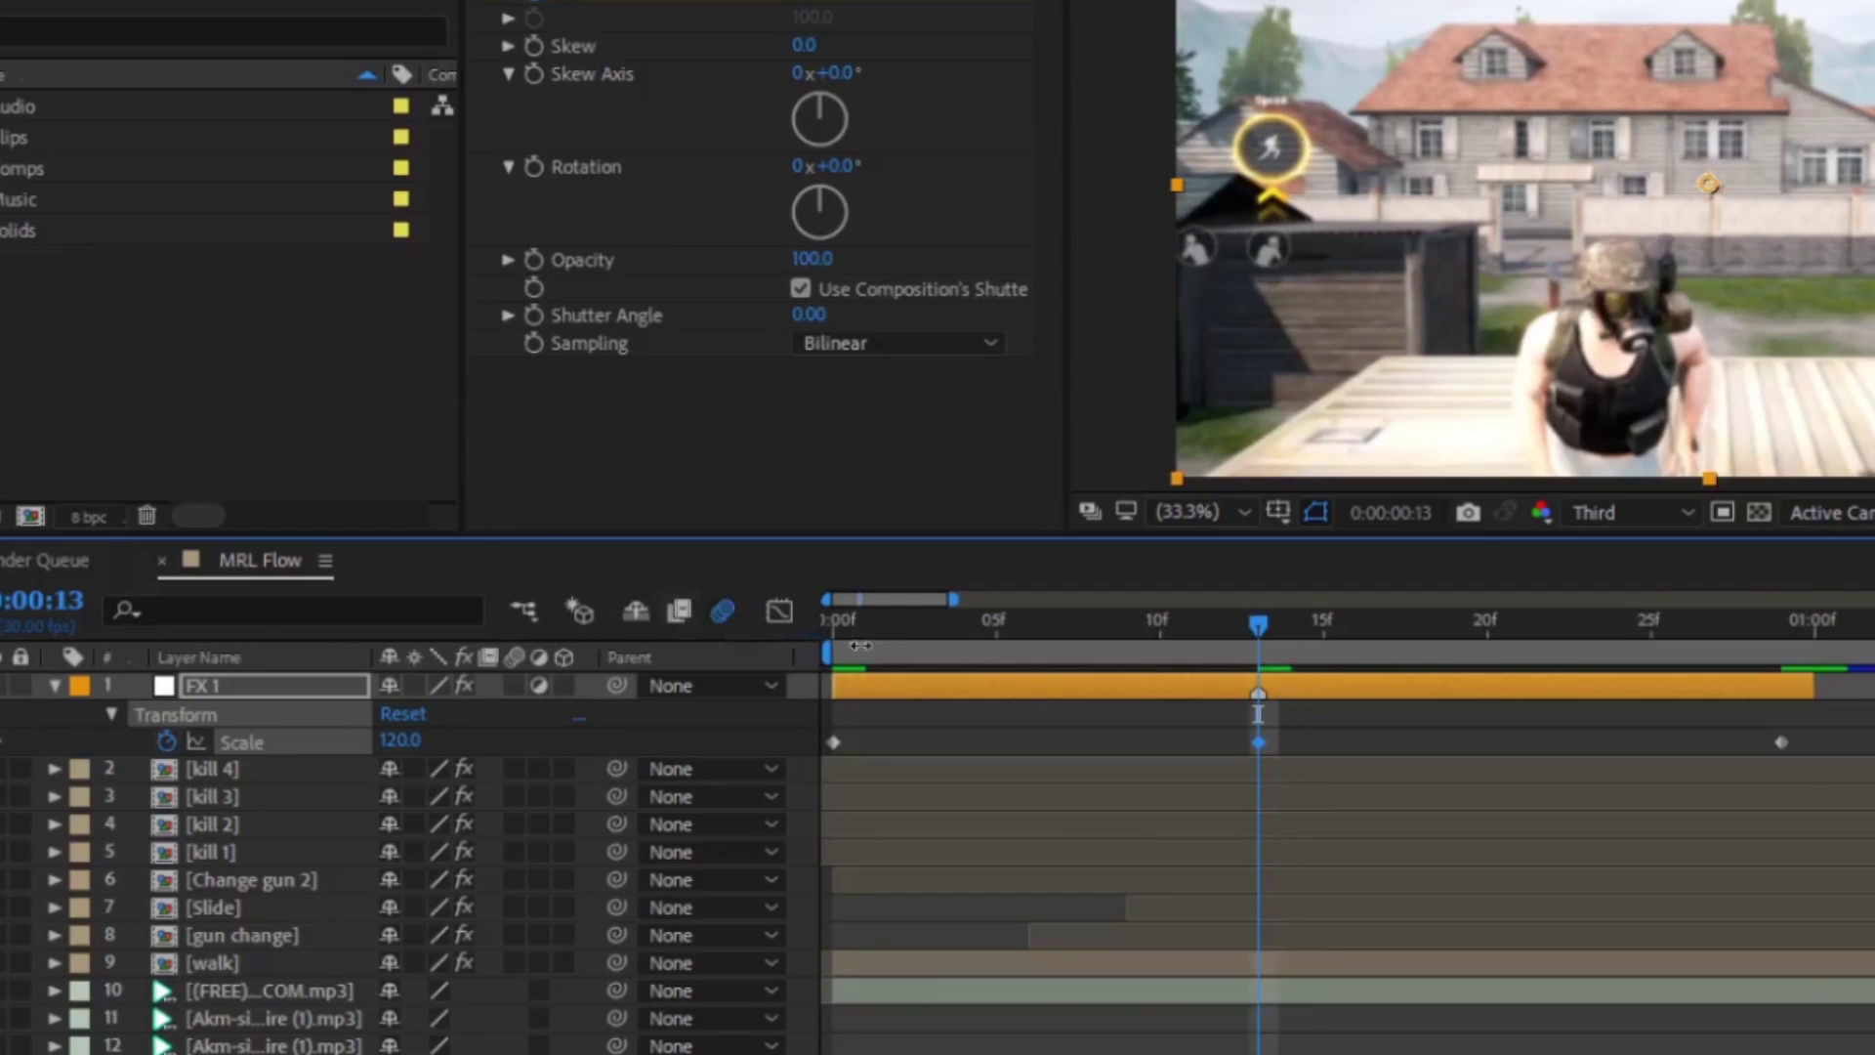
click(837, 626)
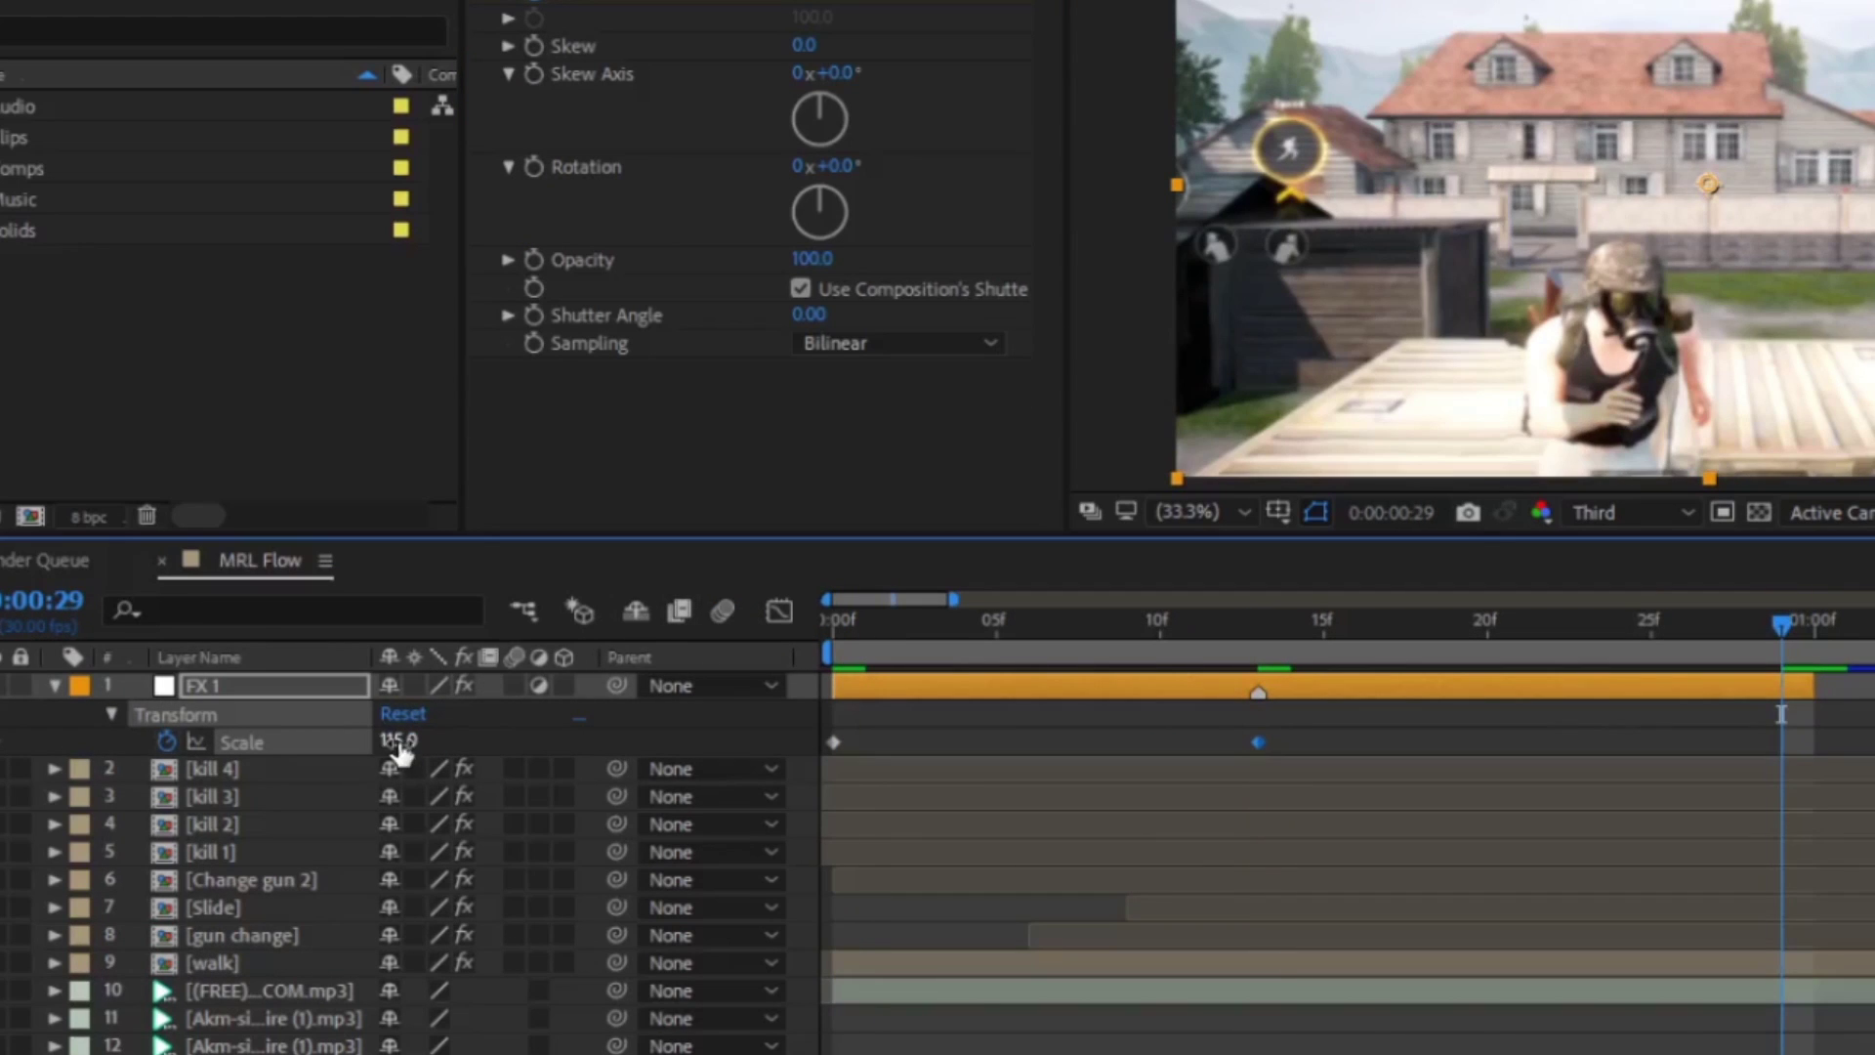
click(399, 741)
text(10)
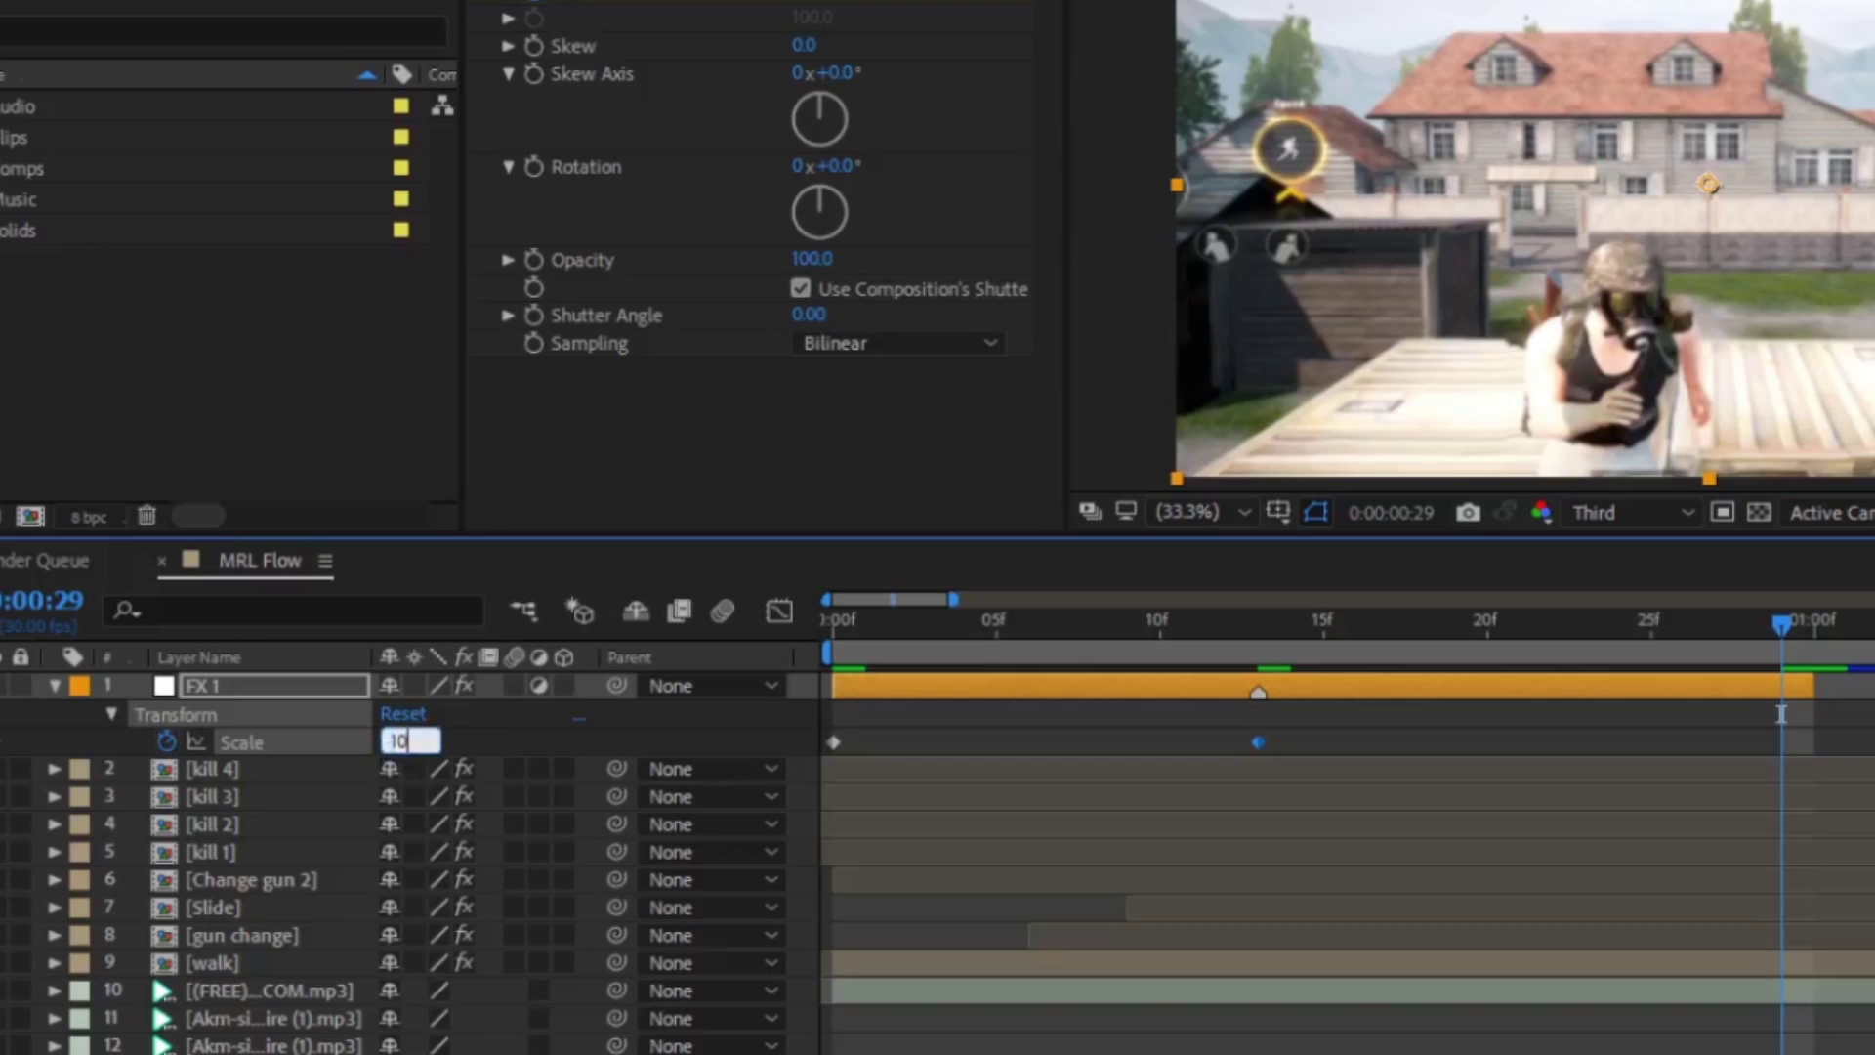
text(0)
key(Return)
In the Graph Editor, drag the Scale Bezier handles into a steep peak with long eased tails.
key(Home)
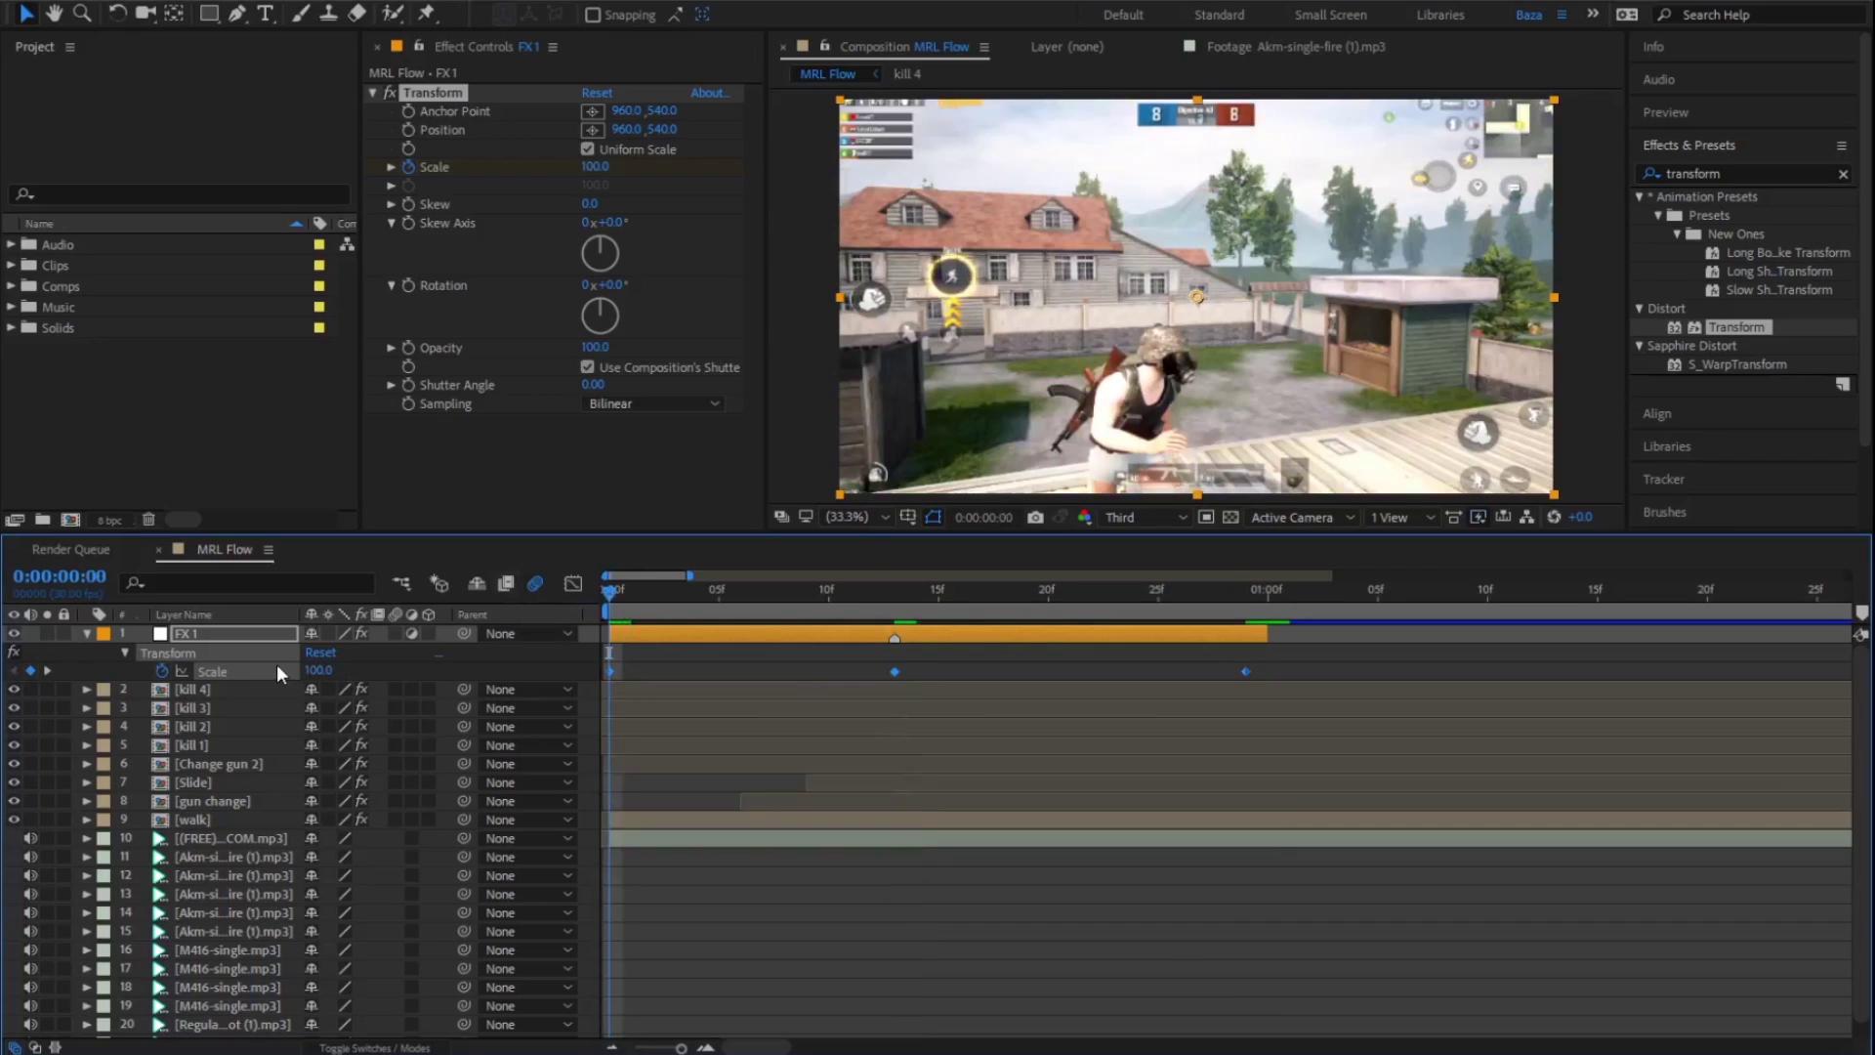
click(573, 583)
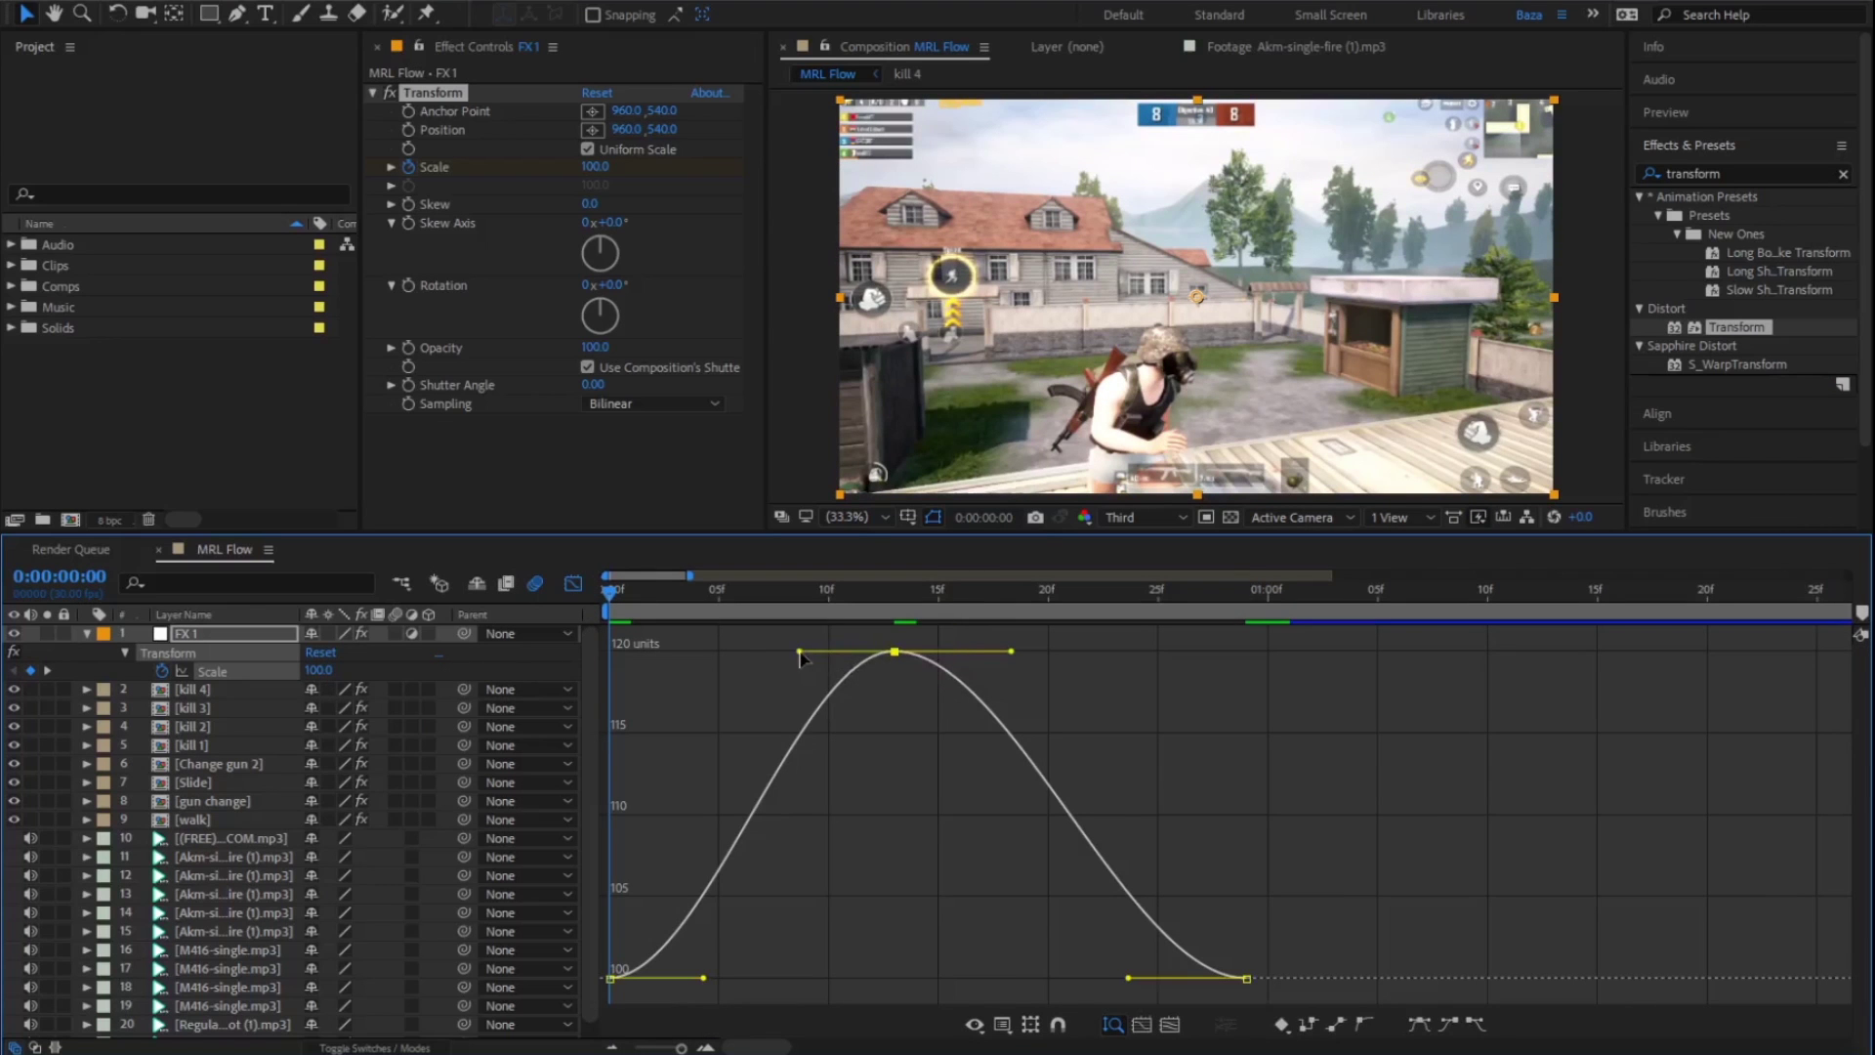
drag(799, 650, 887, 891)
drag(703, 977, 846, 977)
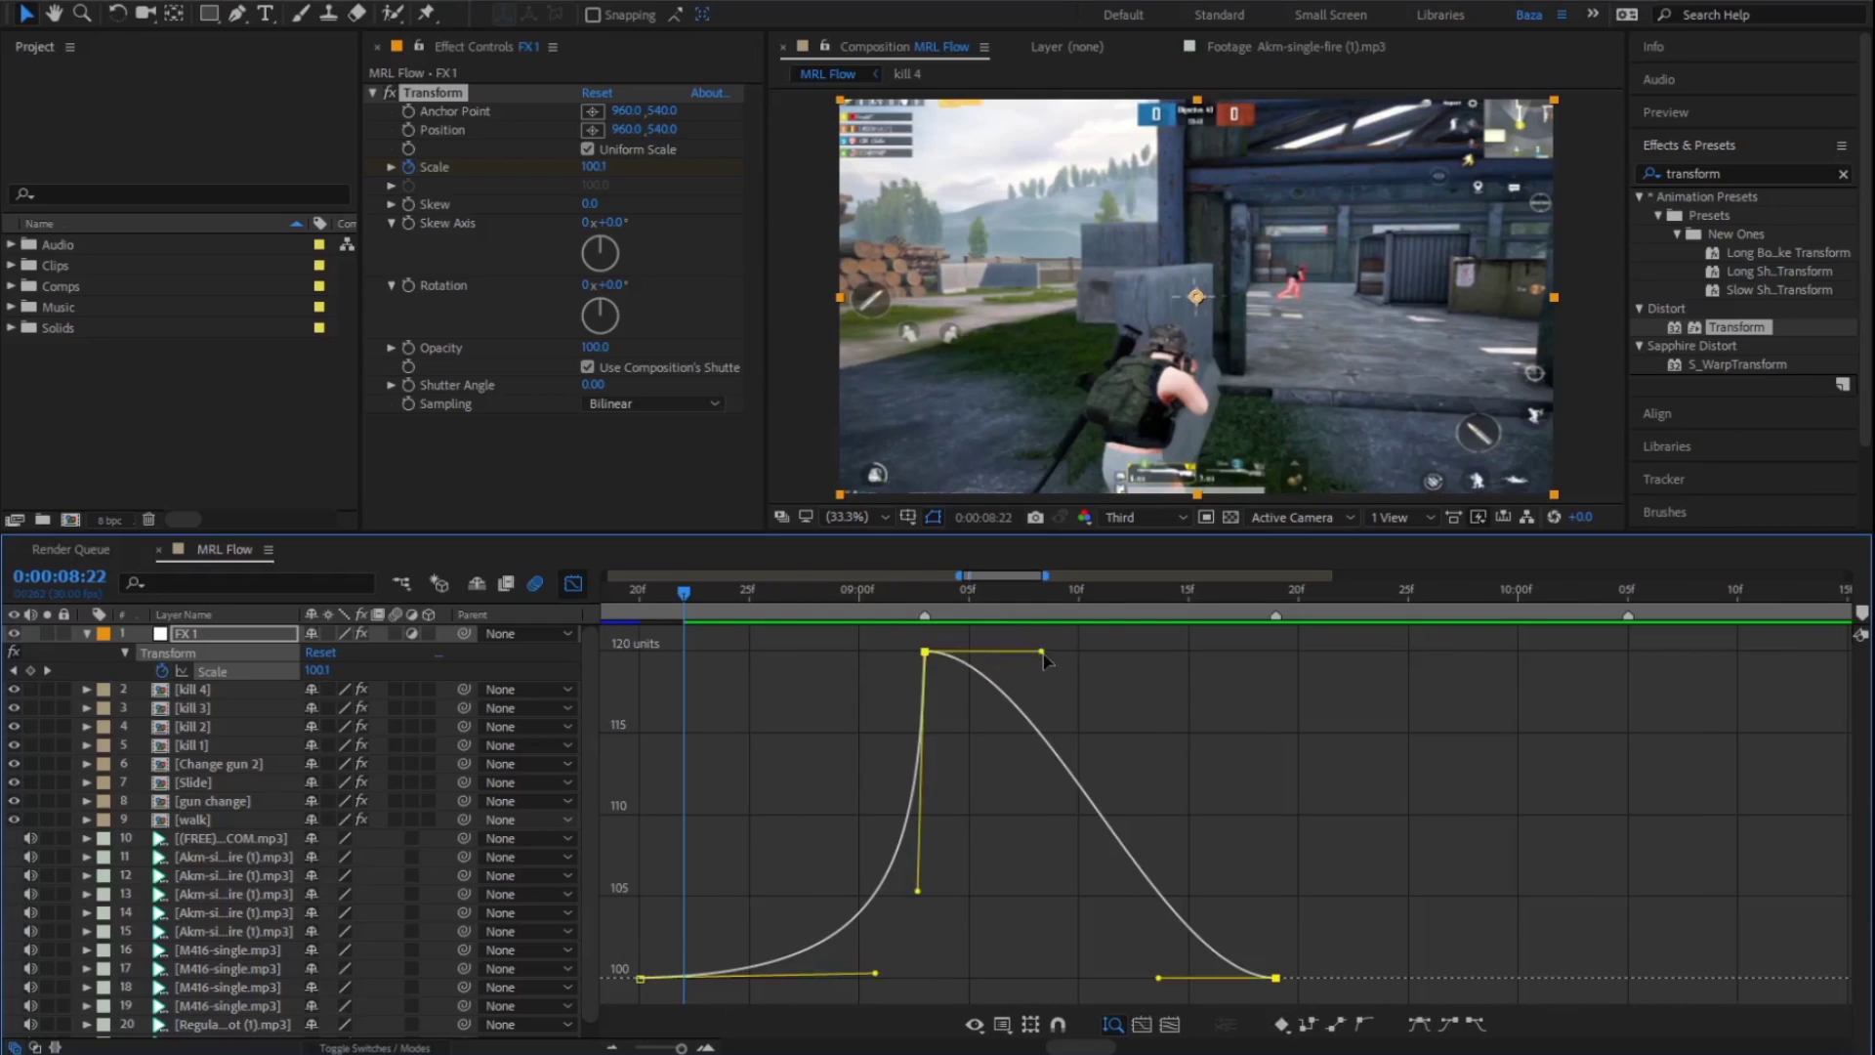
drag(1042, 652, 1009, 893)
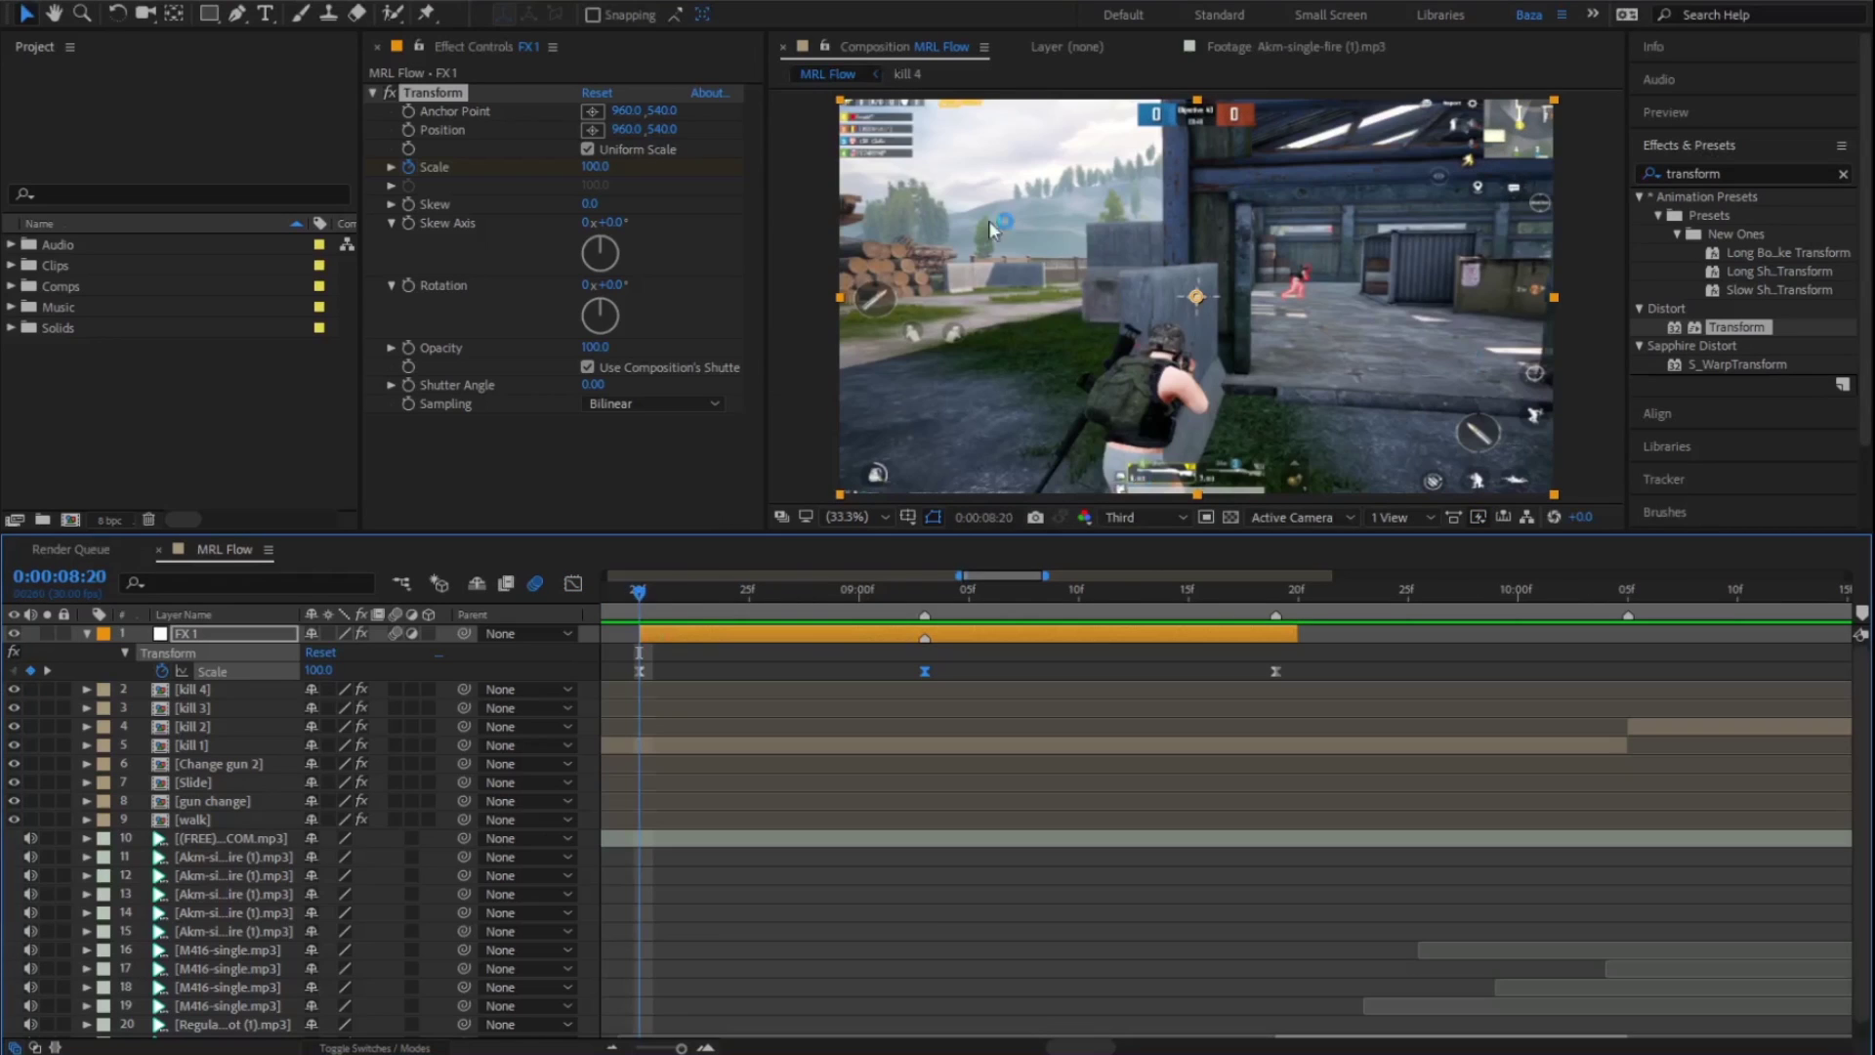
Return to the layer view, collapse Transform, and search Effects & Presets for 's_'.
click(412, 103)
click(372, 93)
click(1766, 175)
text(s_)
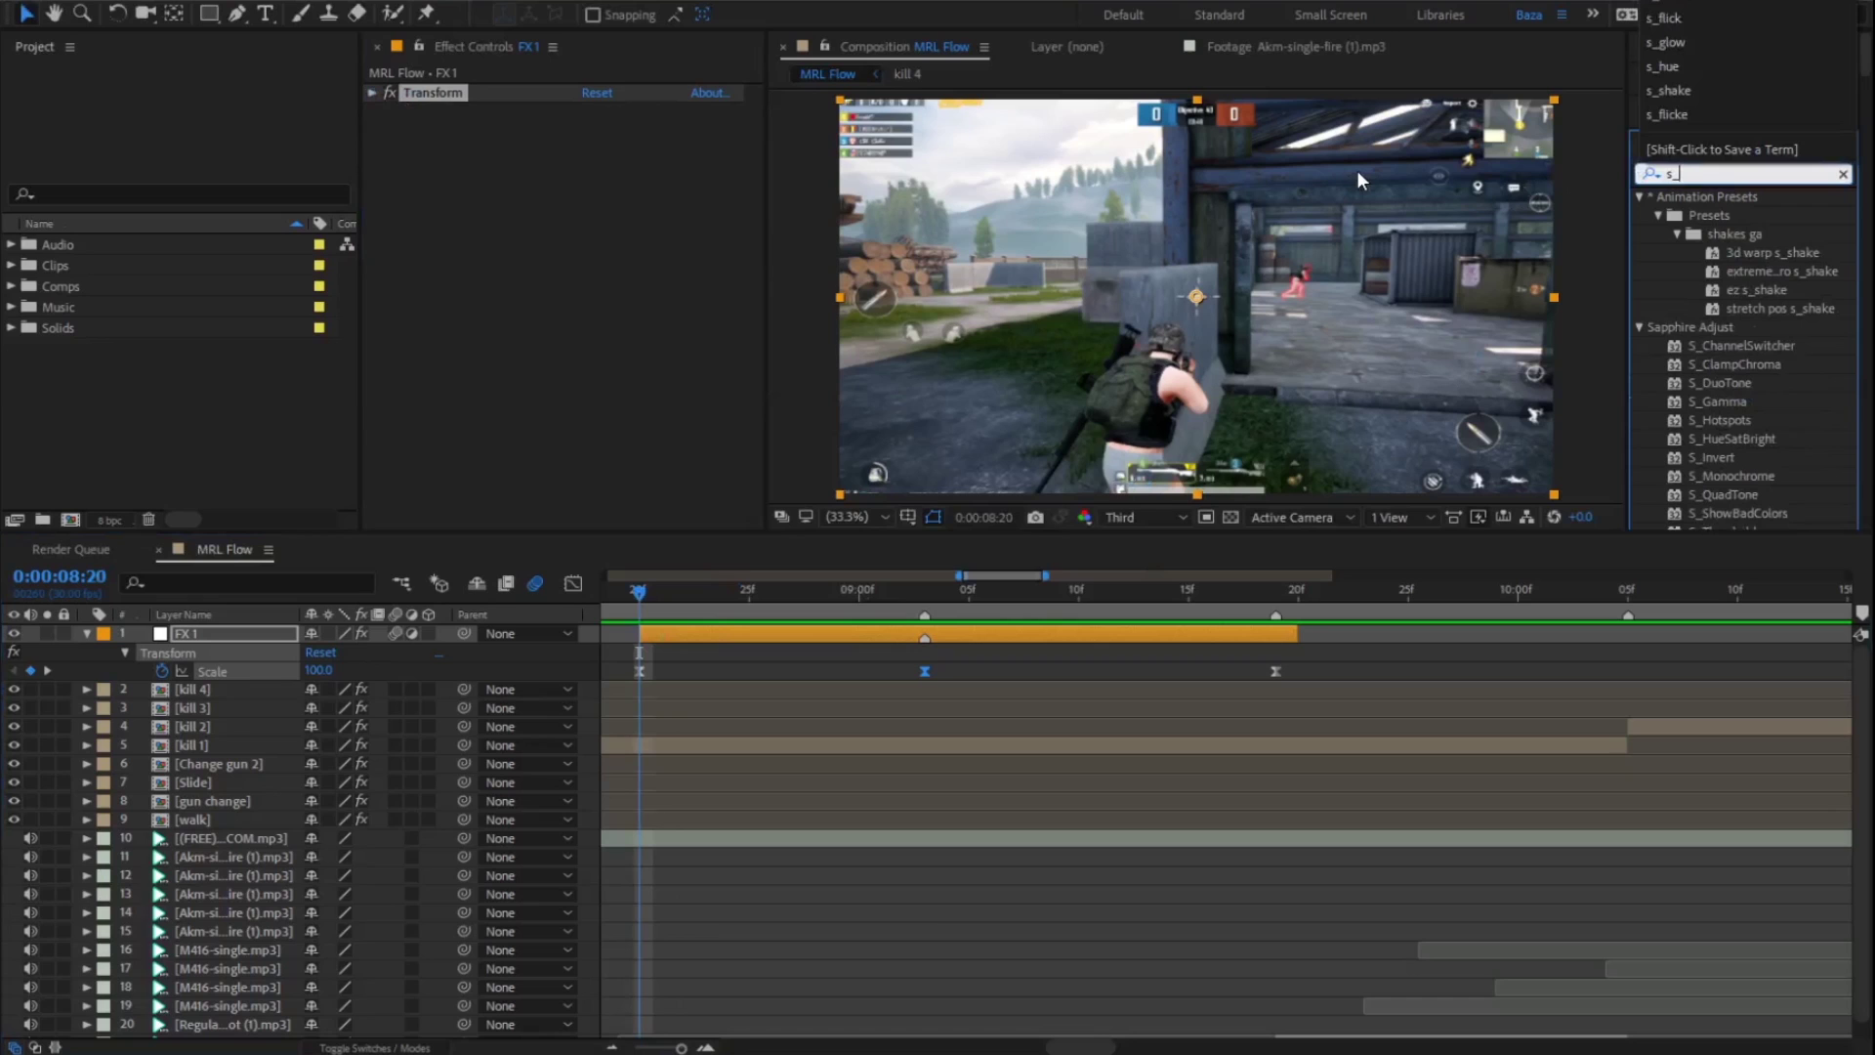
Apply S_Shake to FX 1, keyframe Amplitude, shift its first key later, and edit it at the zoom peak.
text(hake)
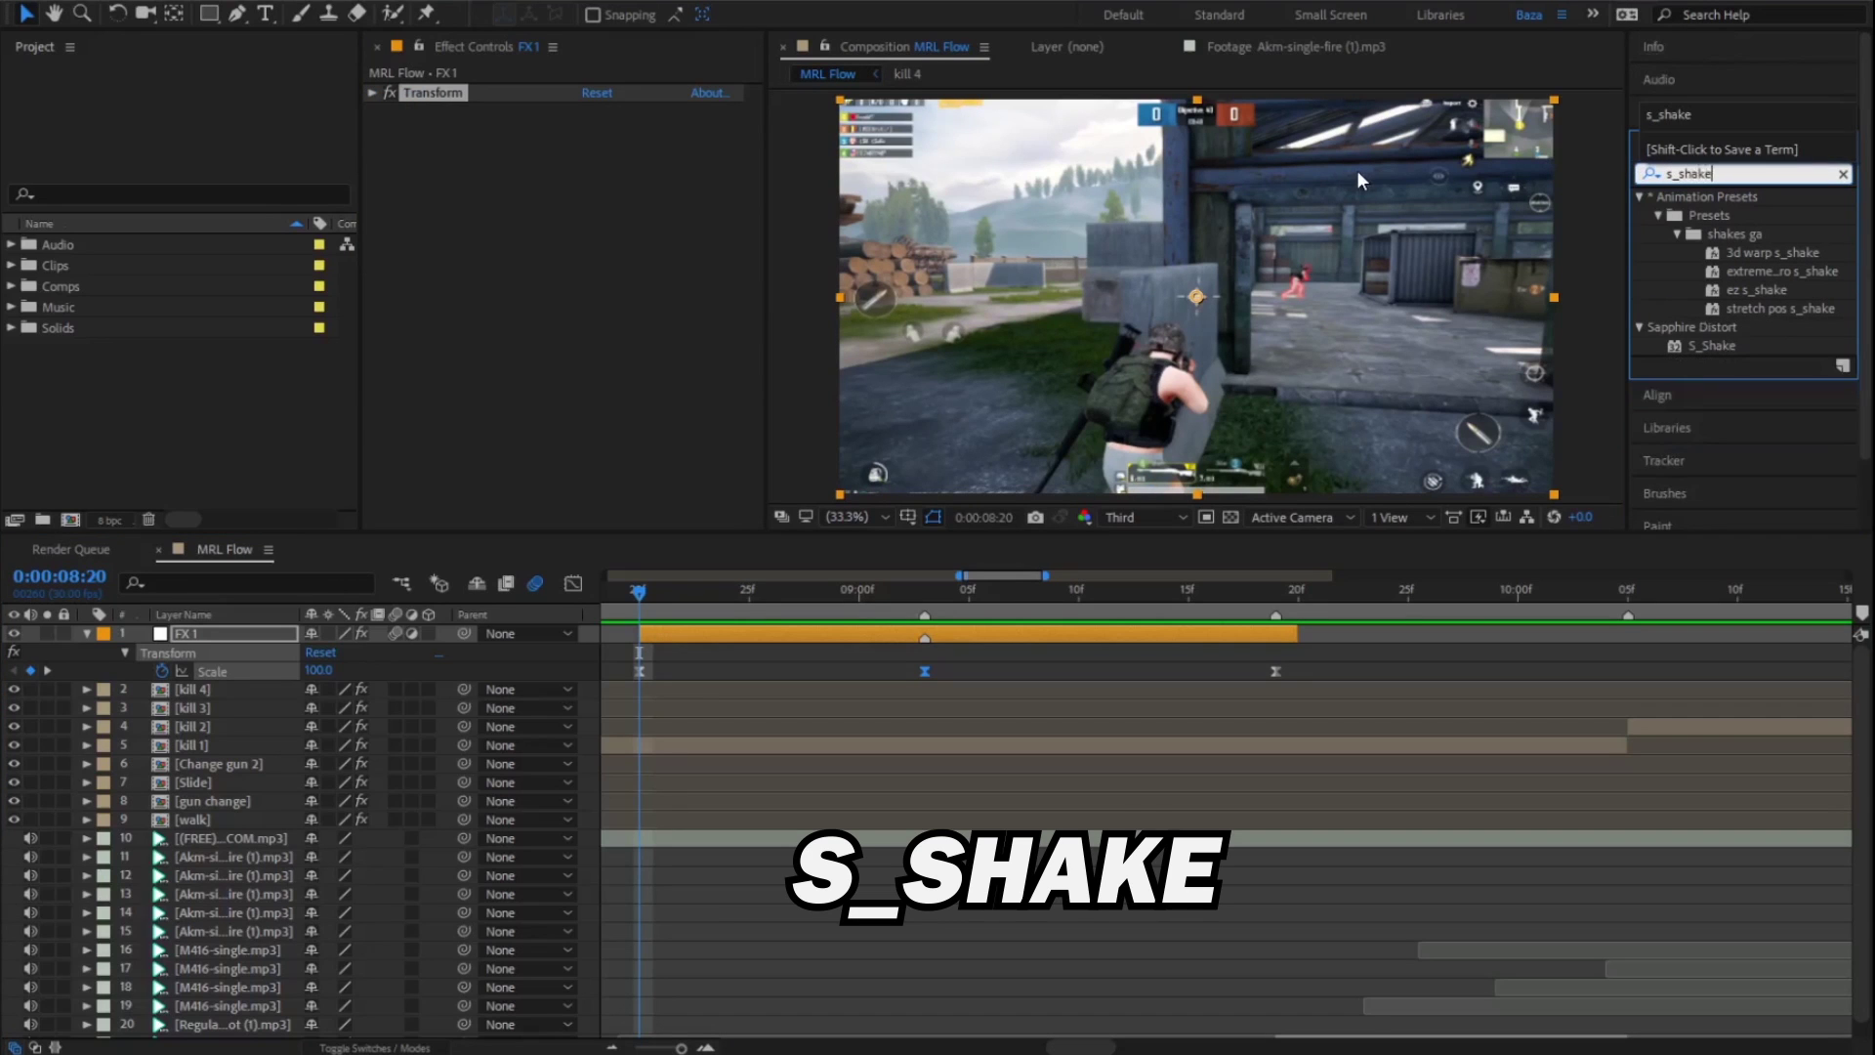
double_click(1726, 345)
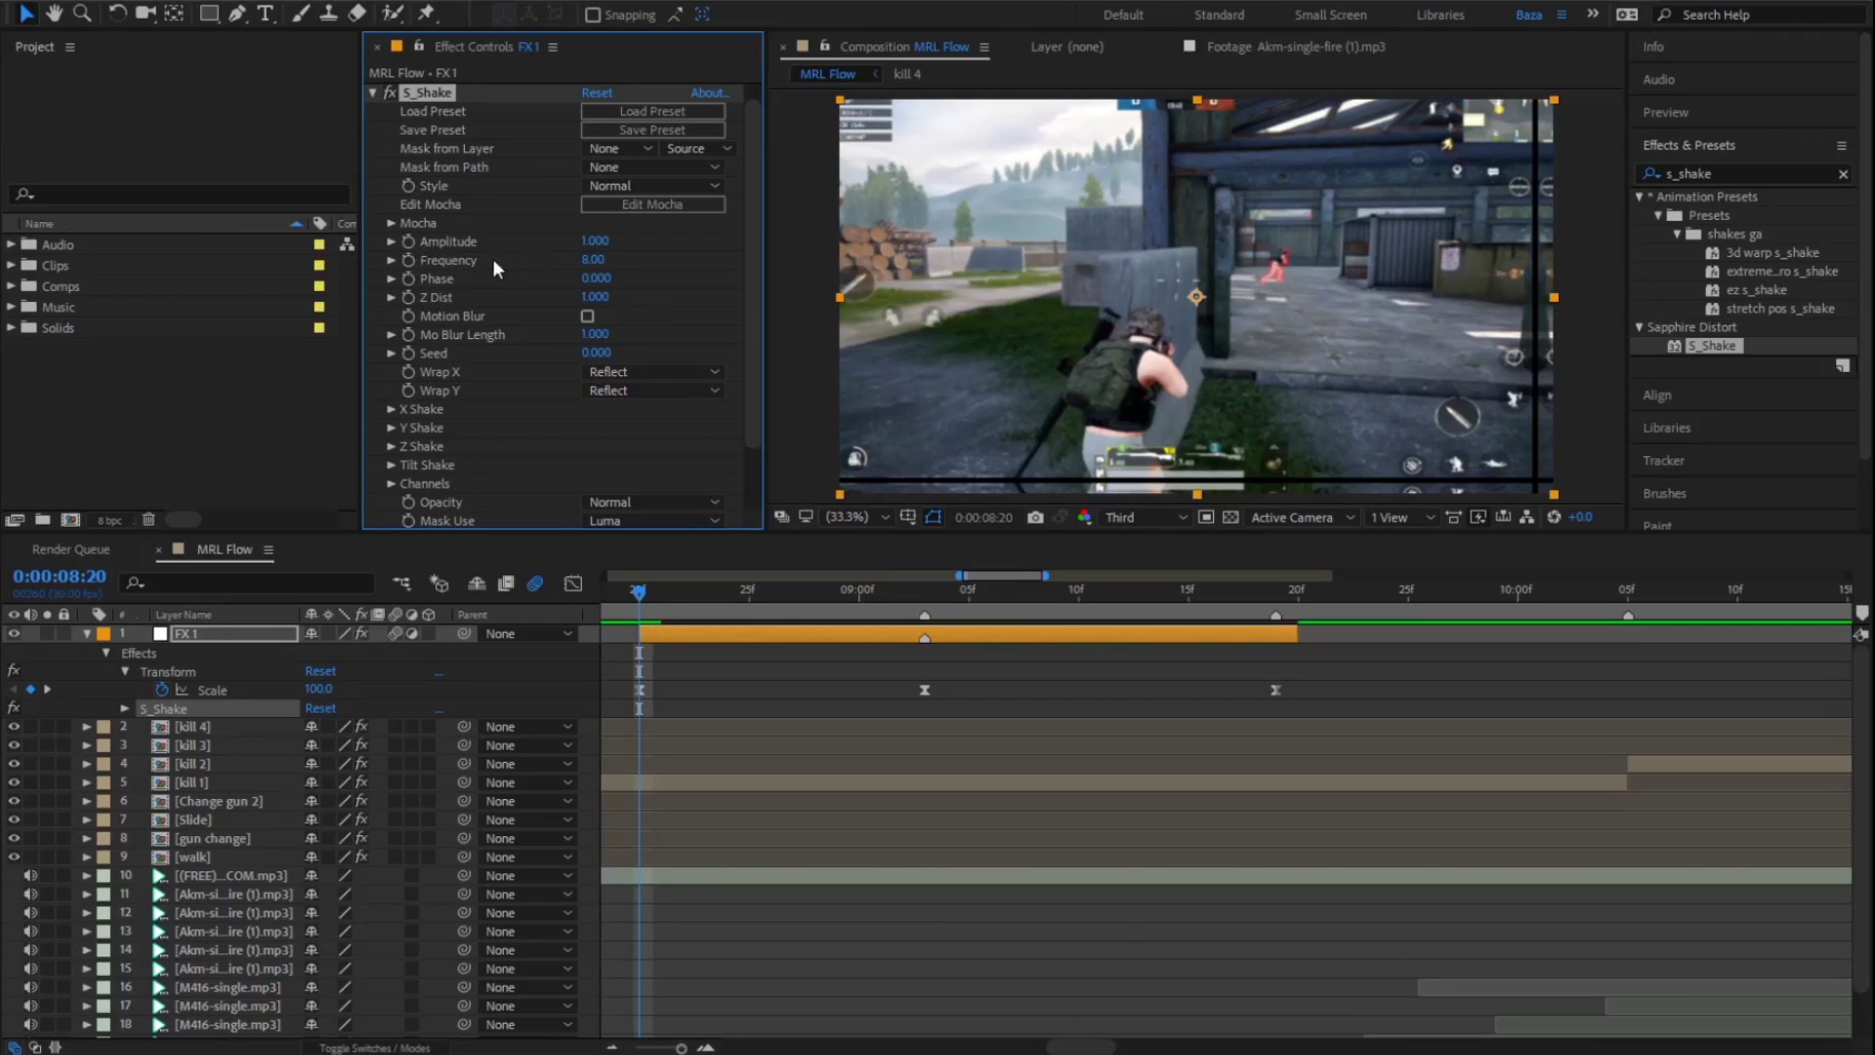
click(409, 242)
key(u)
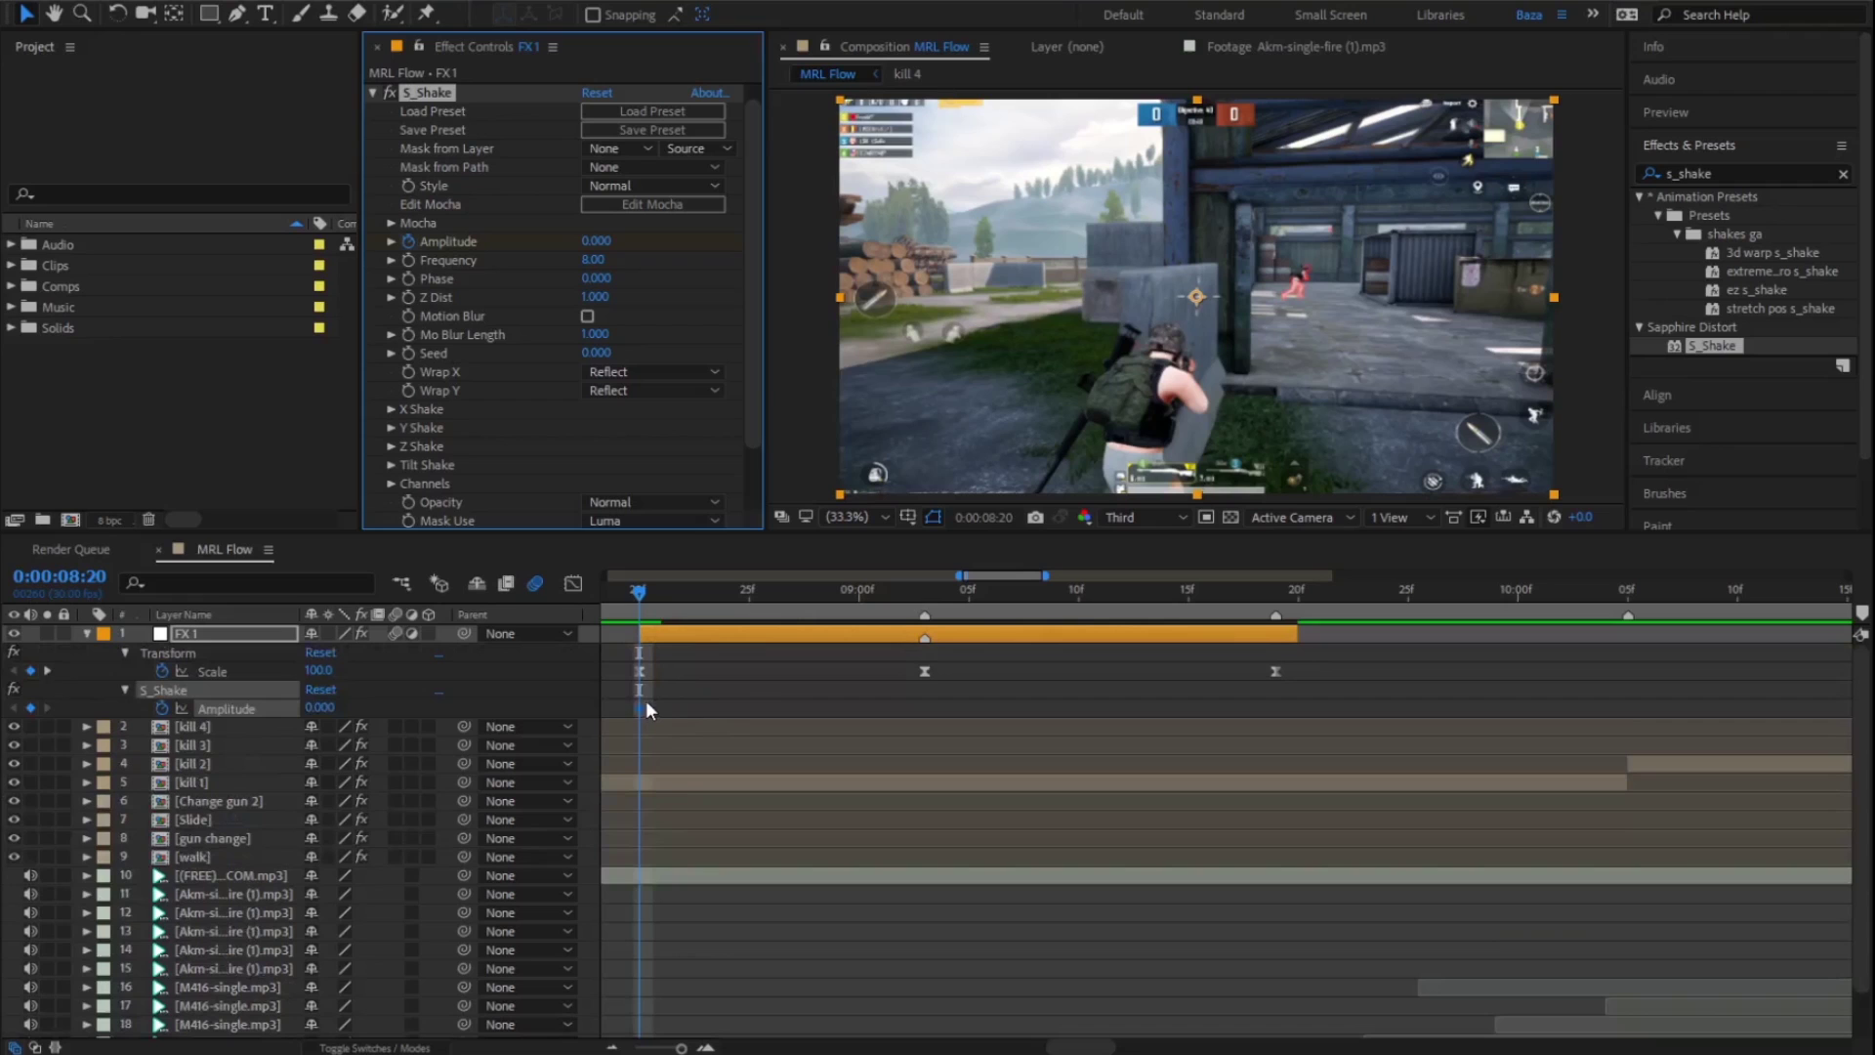
drag(641, 706, 878, 706)
key(k)
click(330, 710)
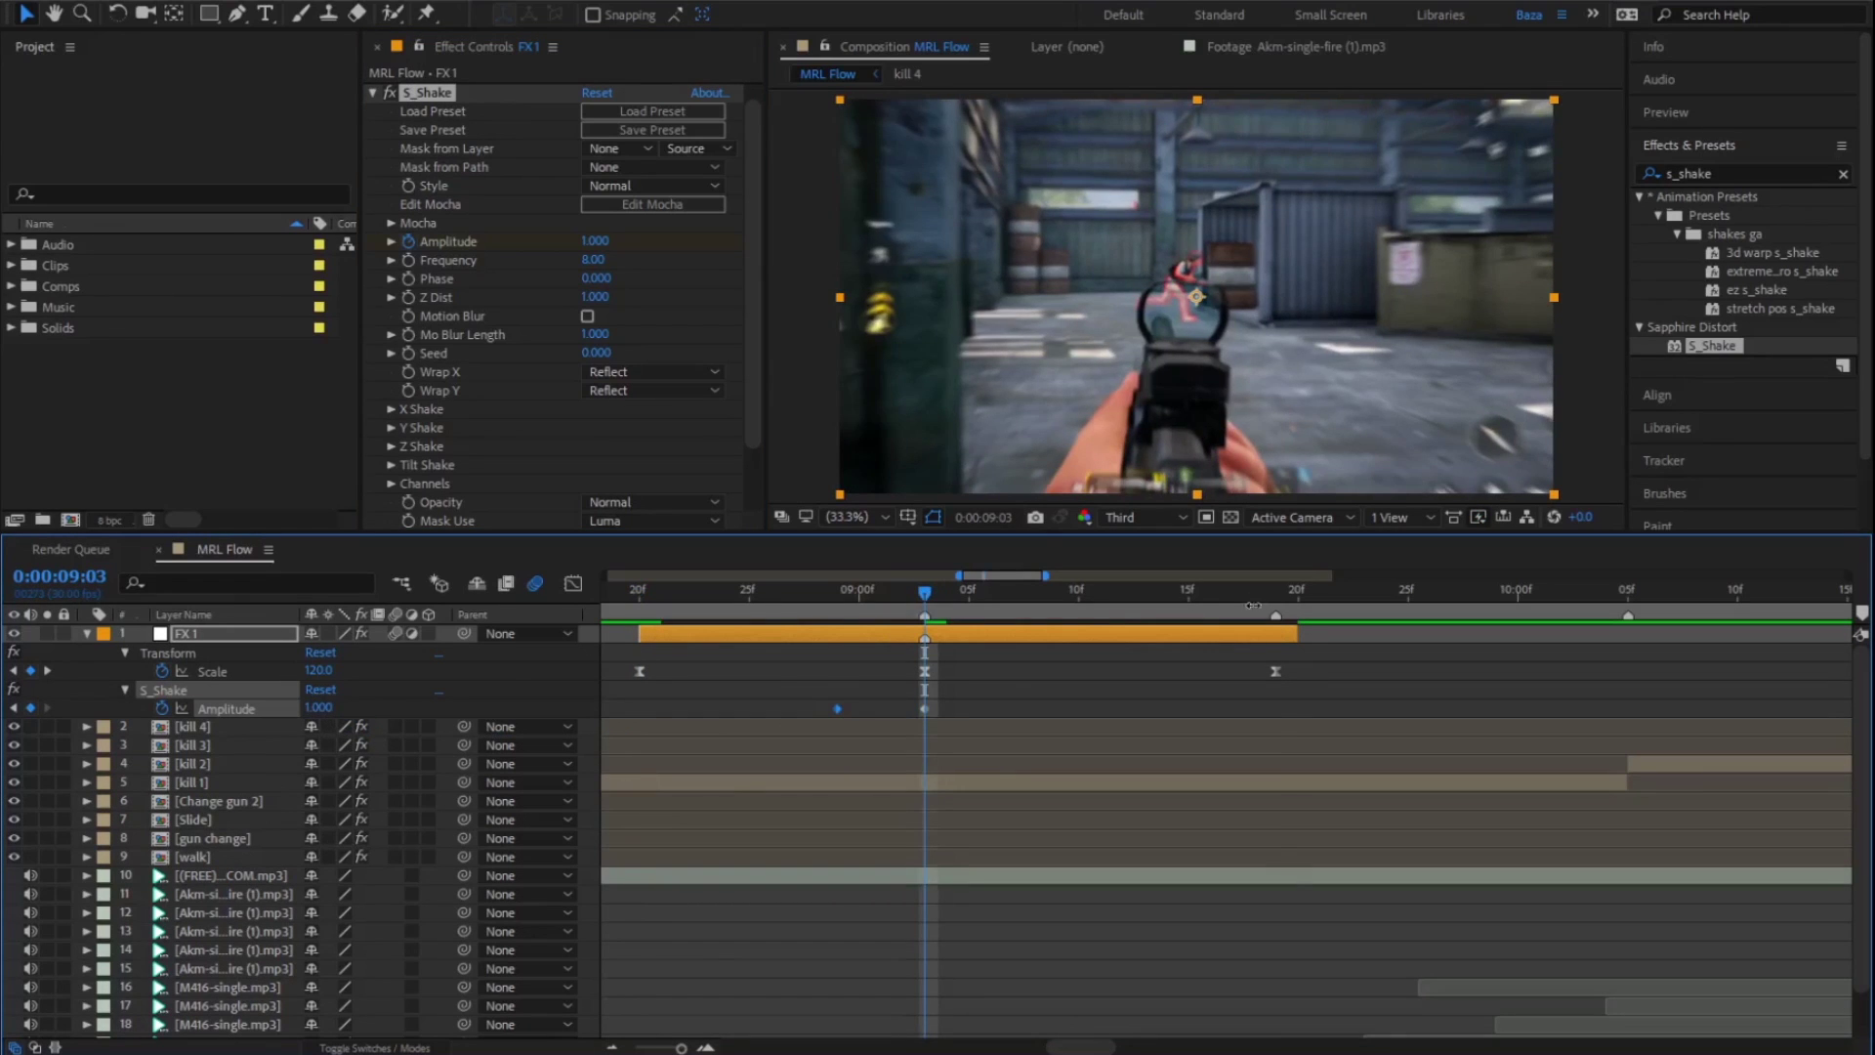
Set the shake Amplitude to 0 at the final keyframe.
key(k)
click(320, 707)
text(0)
key(Return)
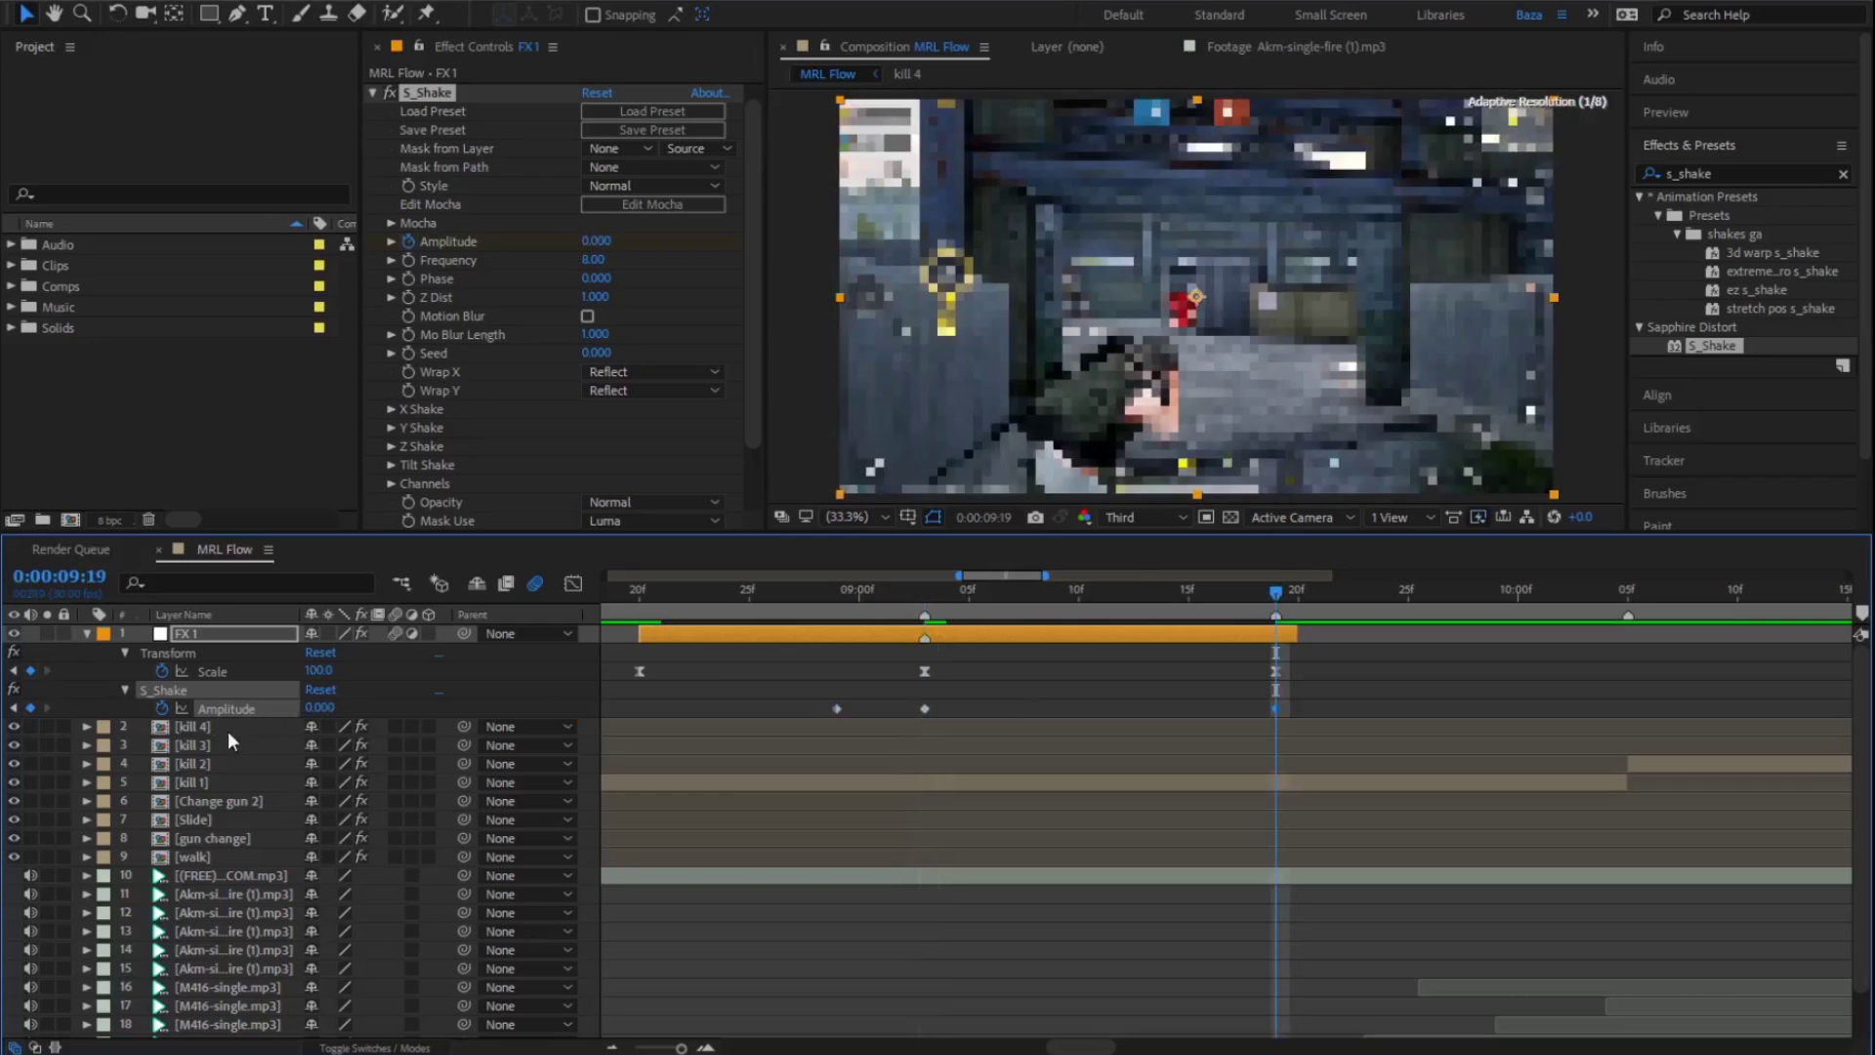
Shape the Amplitude curve into a sharp spike with a quick falloff, then preview it.
click(573, 584)
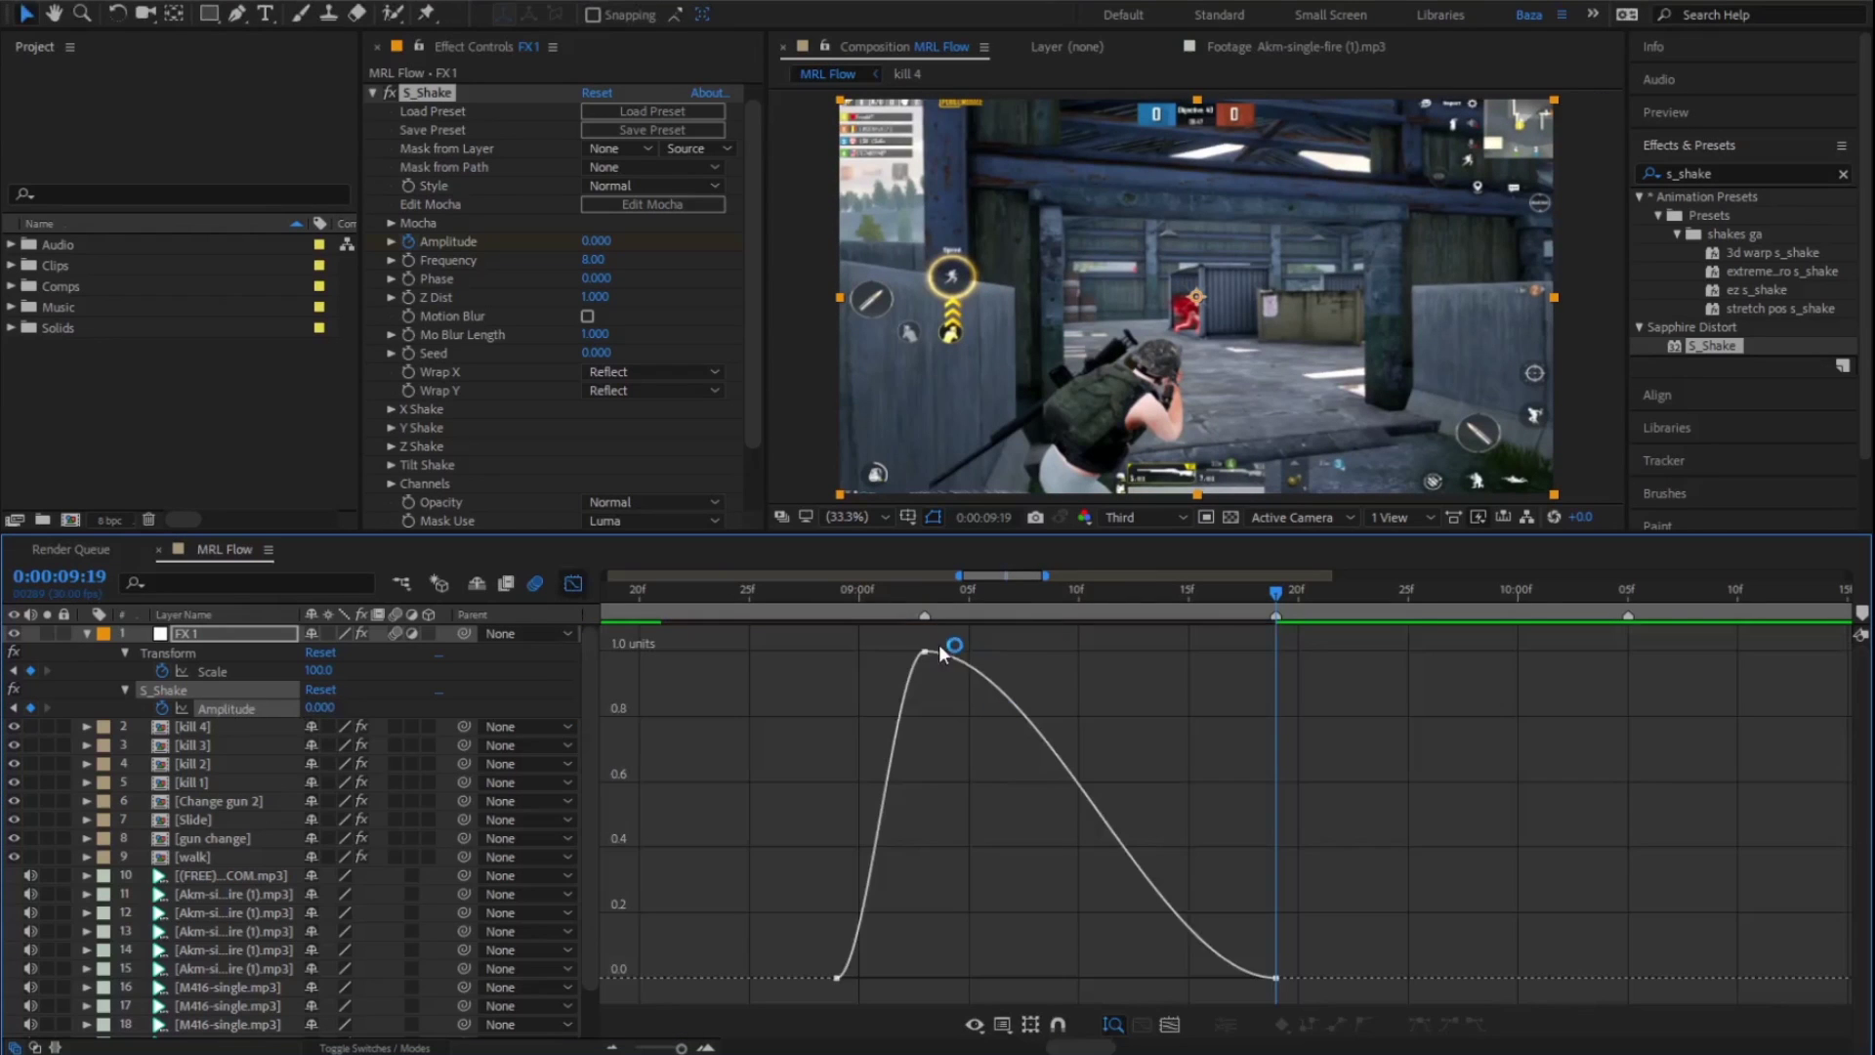
drag(1042, 652, 939, 962)
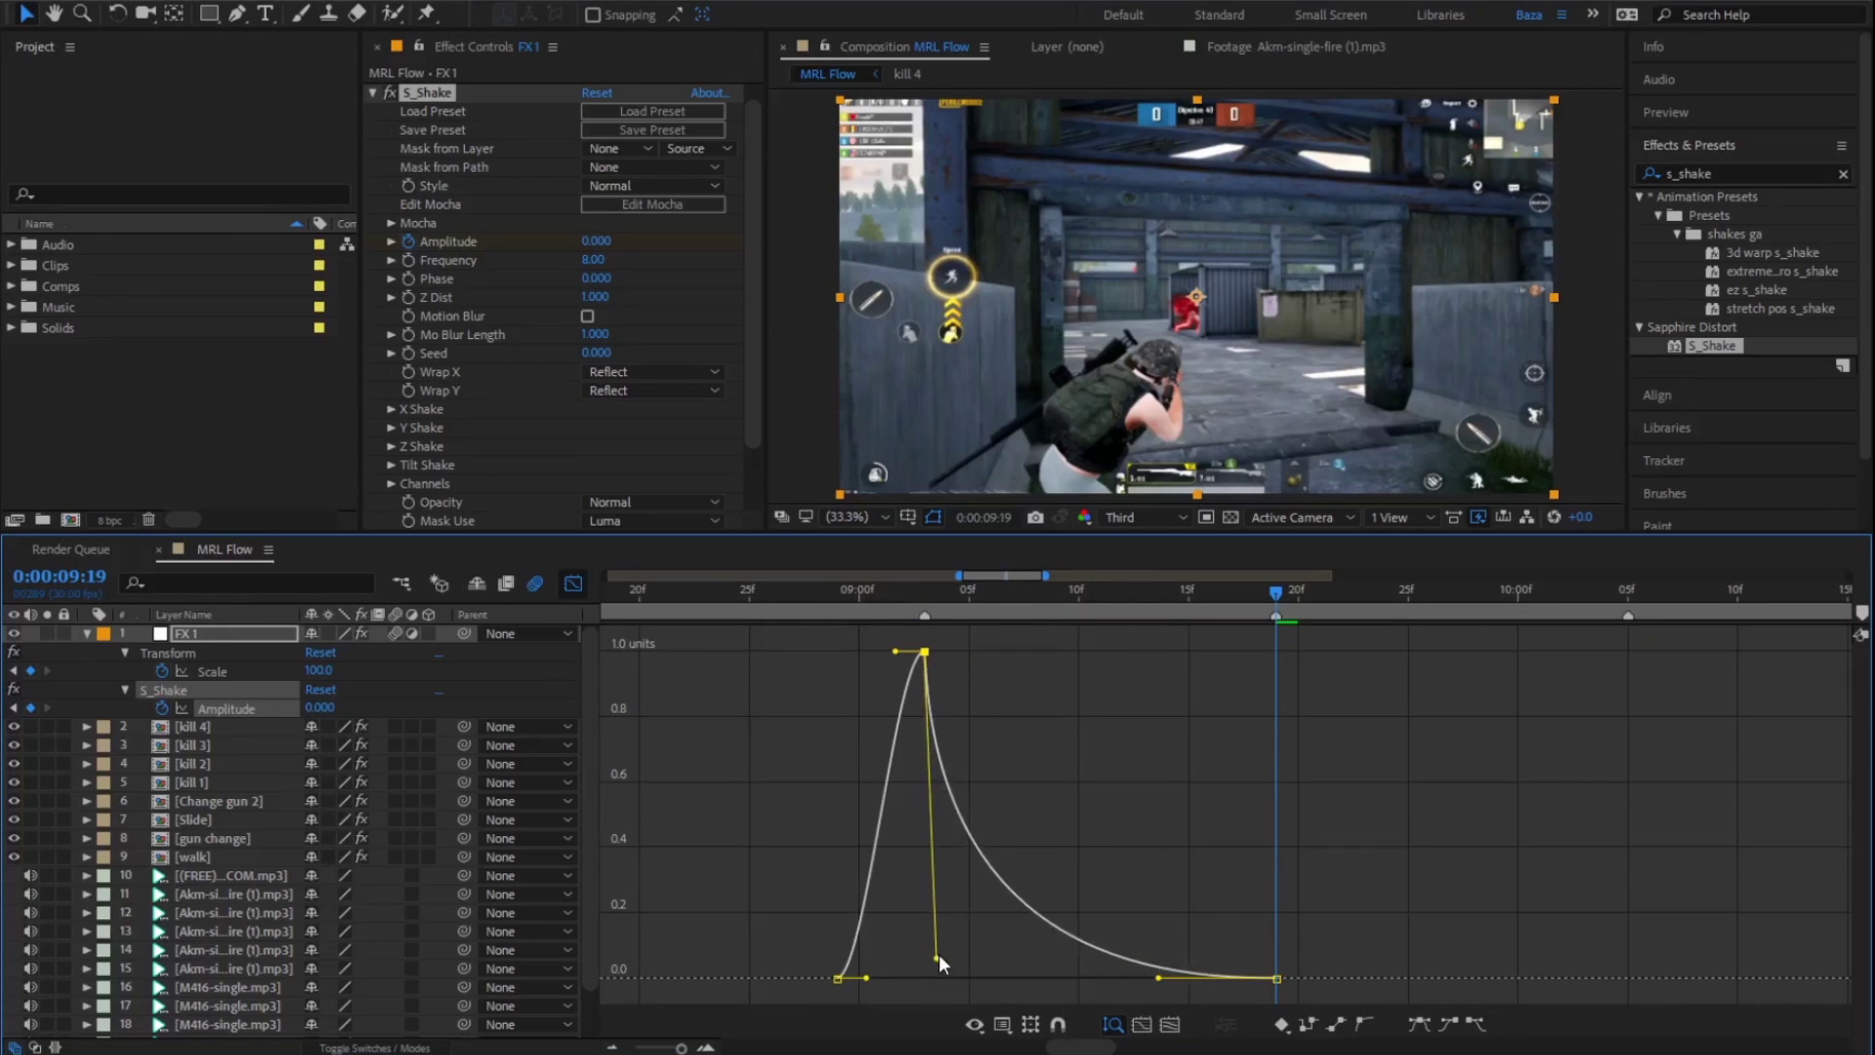
drag(896, 651, 924, 927)
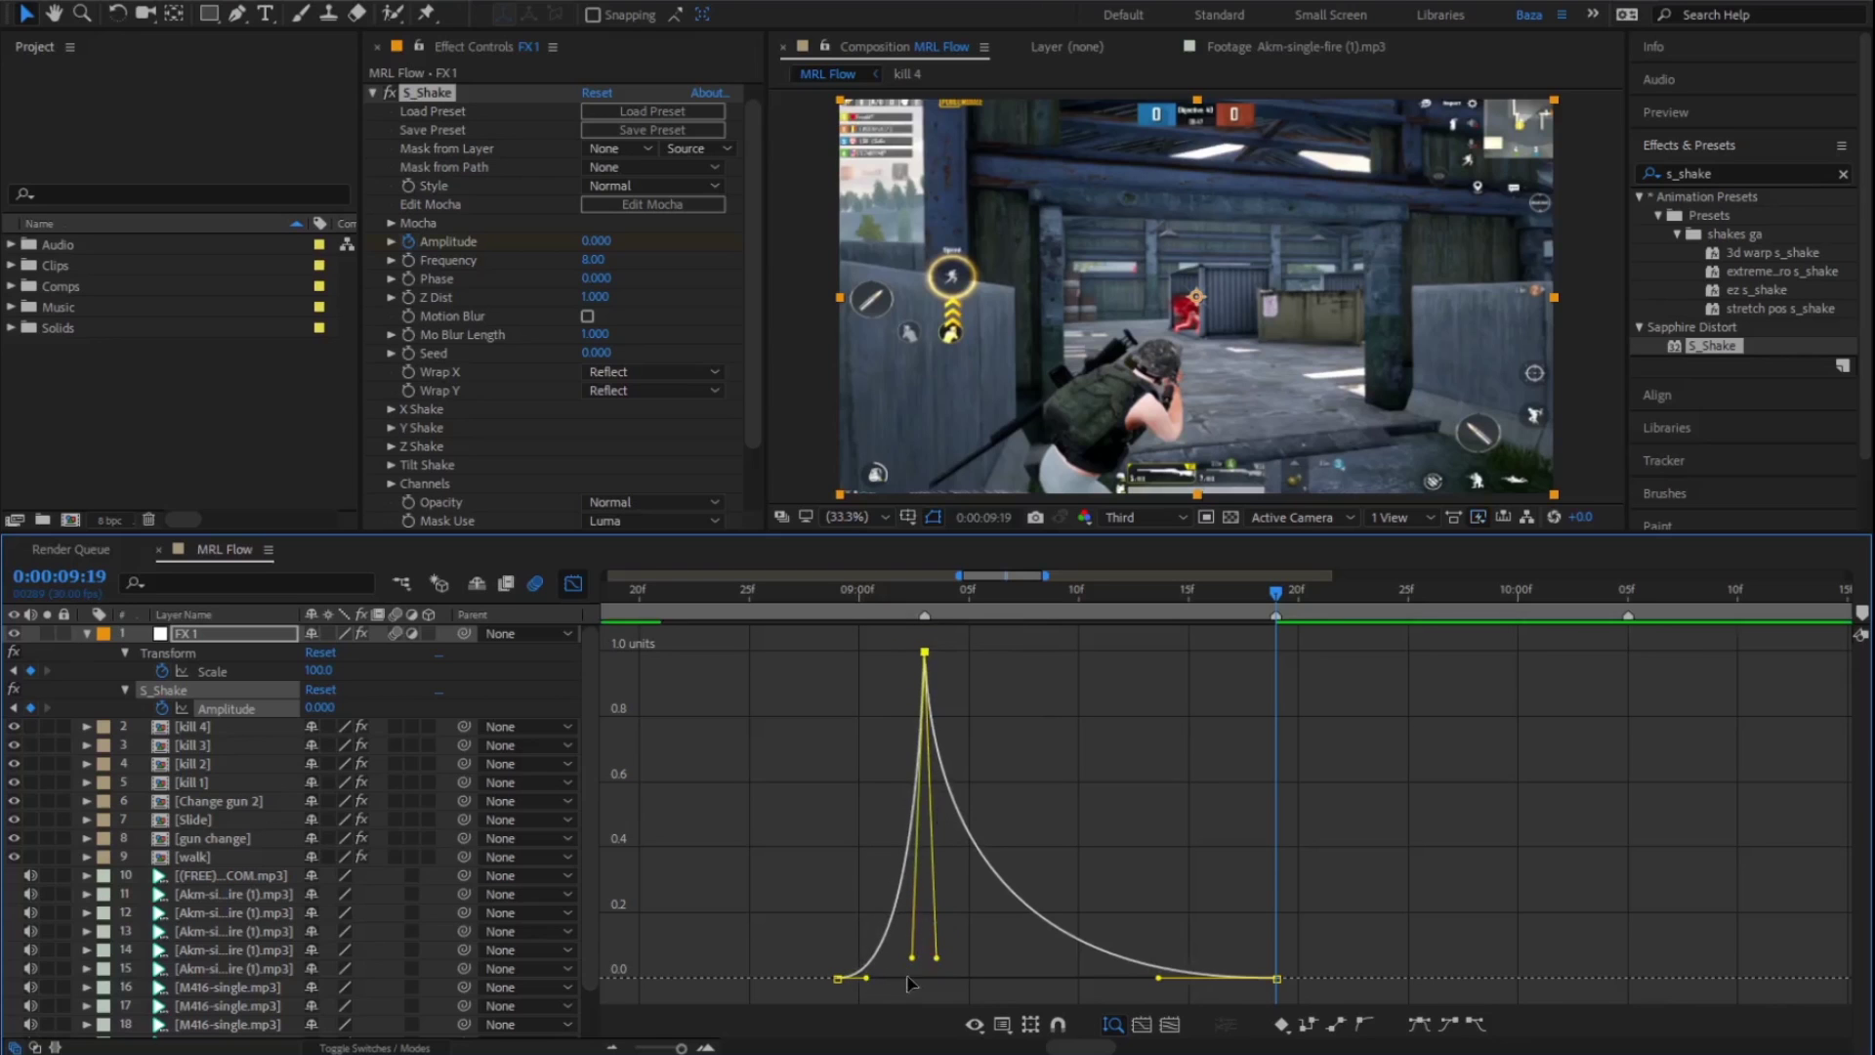
click(906, 968)
click(793, 593)
key(space)
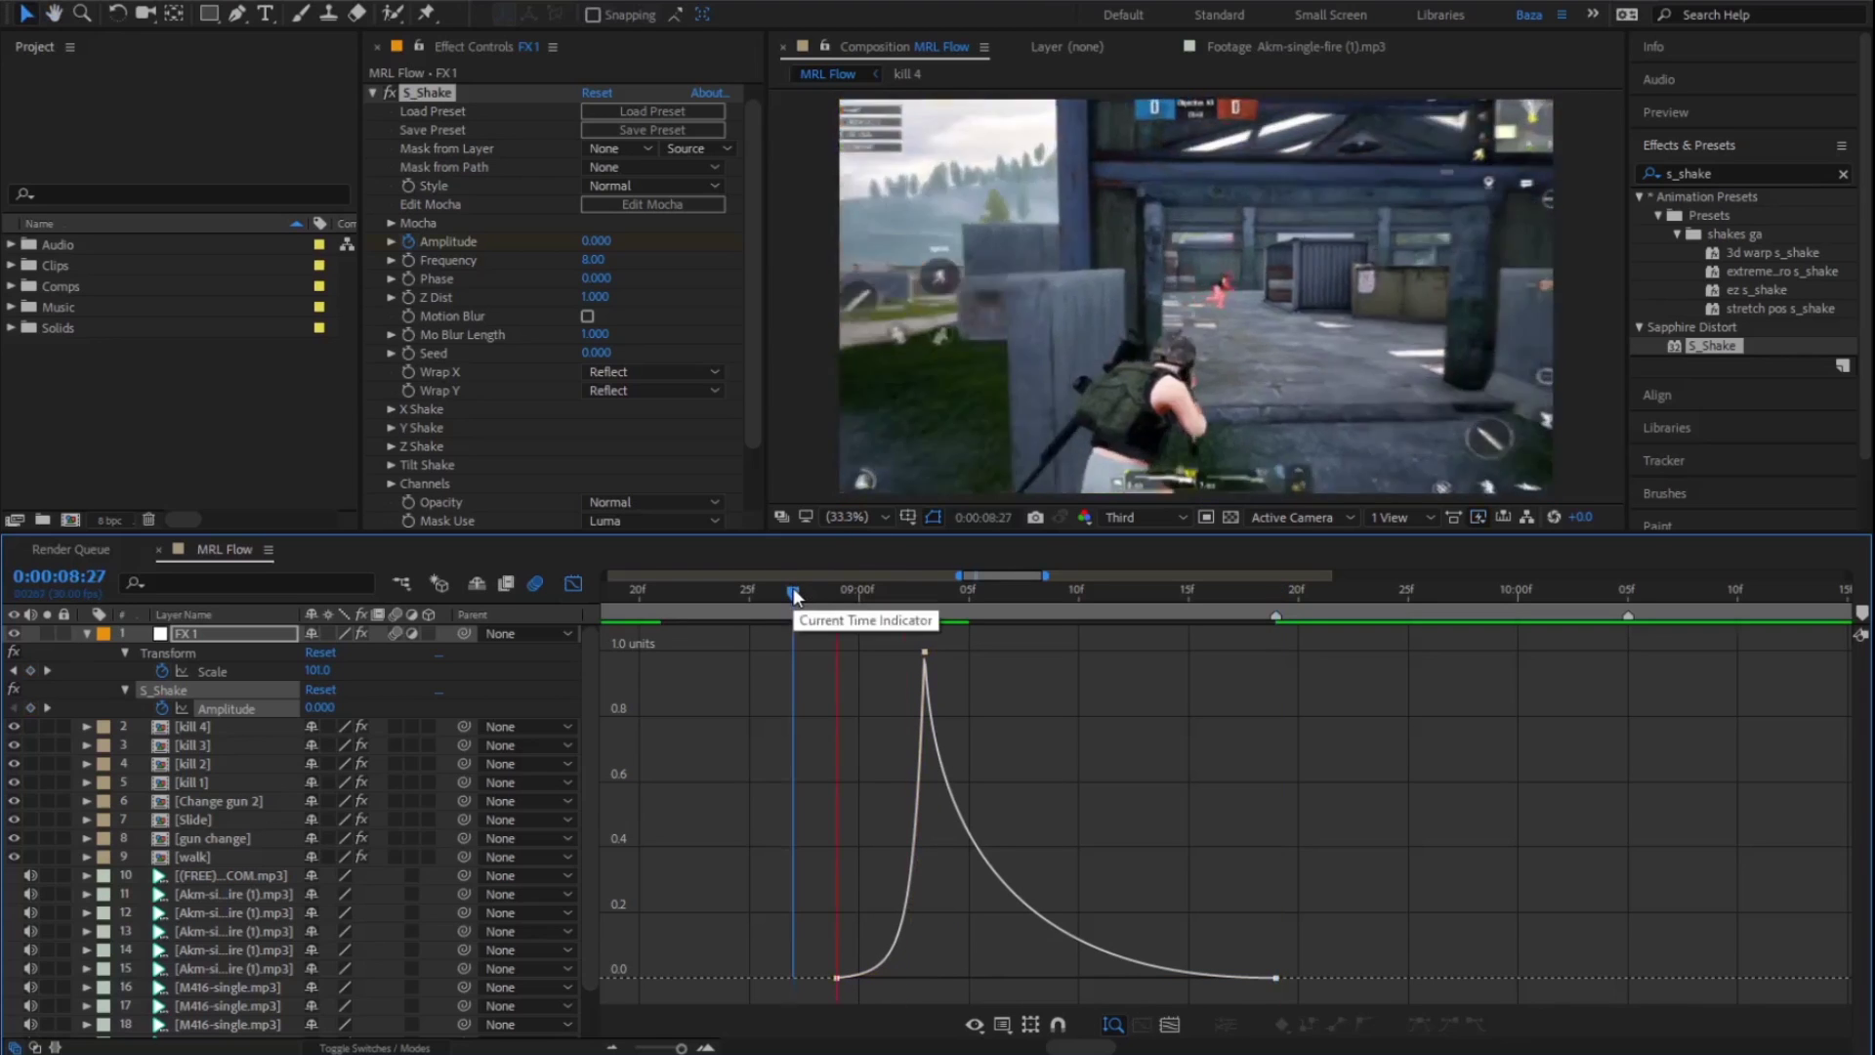
key(space)
Tune S_Shake: Y Rand Amp 150, Tilt Rand Amp 5, Frequency 4.5, Motion Blur on; preview from 08:20.
click(372, 94)
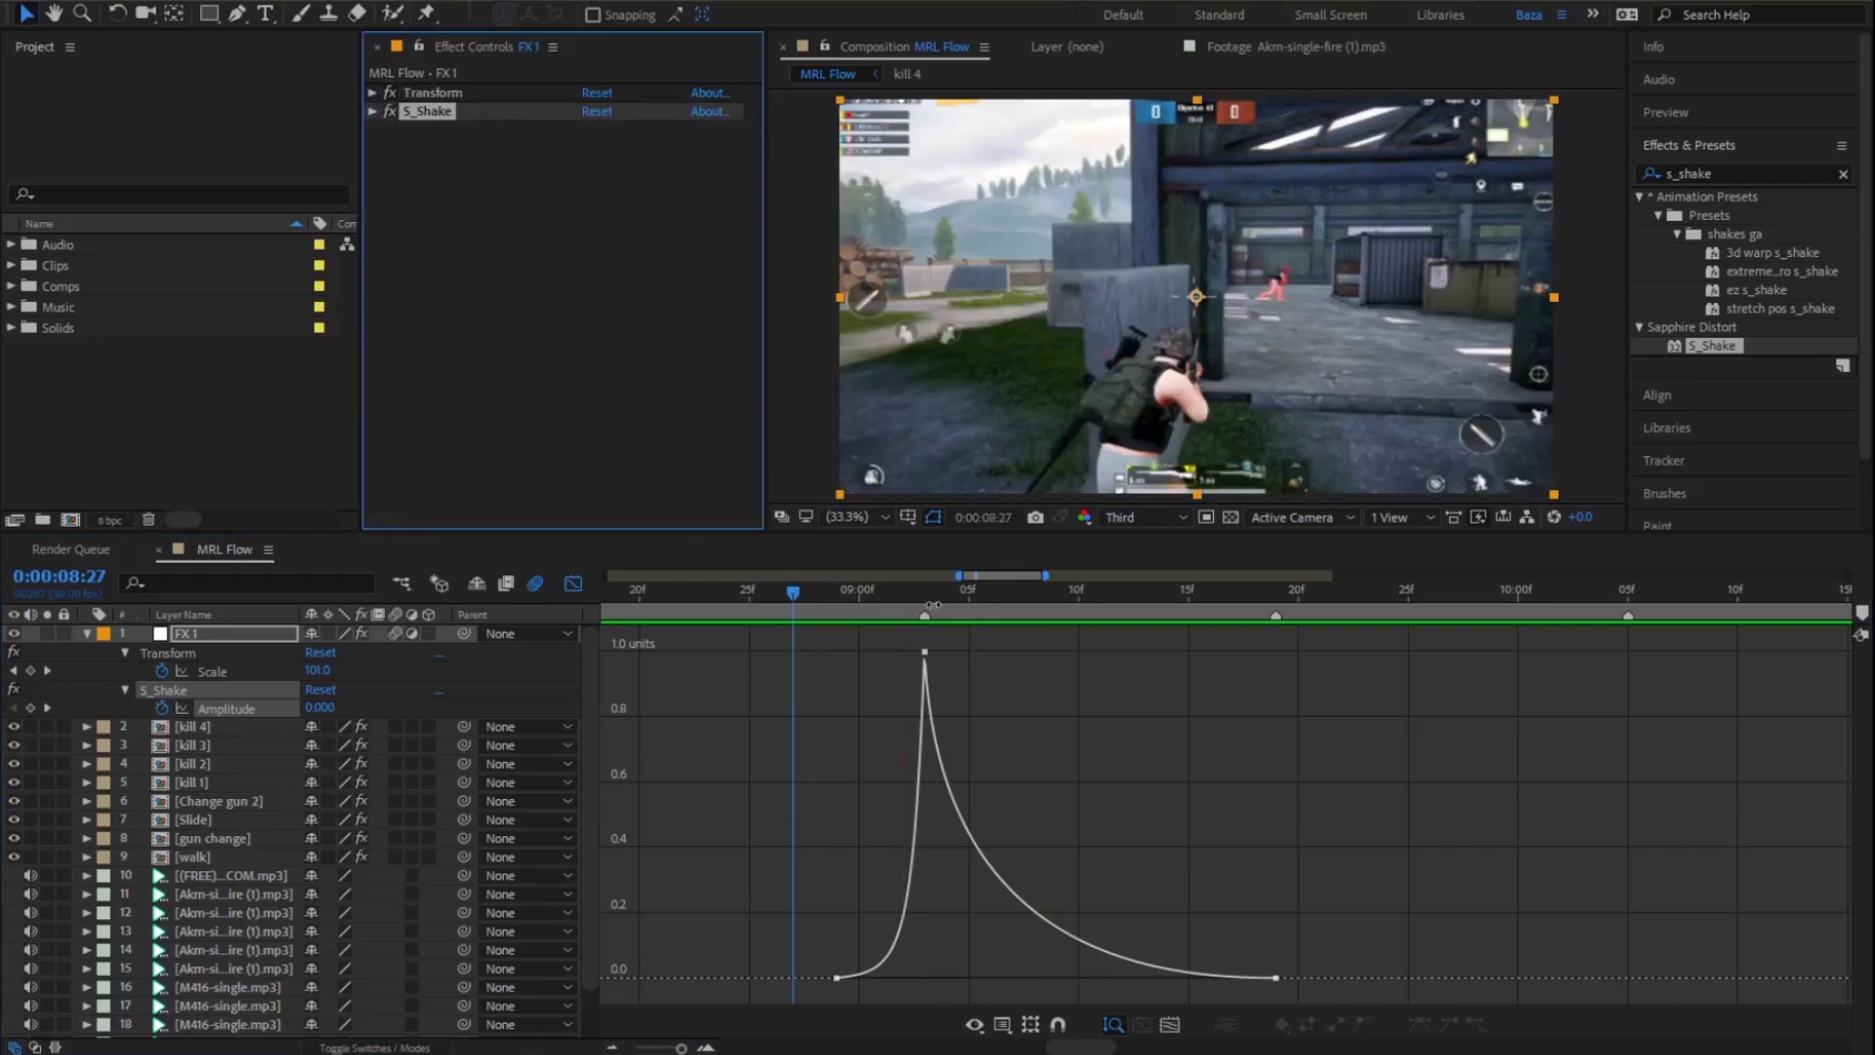
click(925, 592)
click(573, 583)
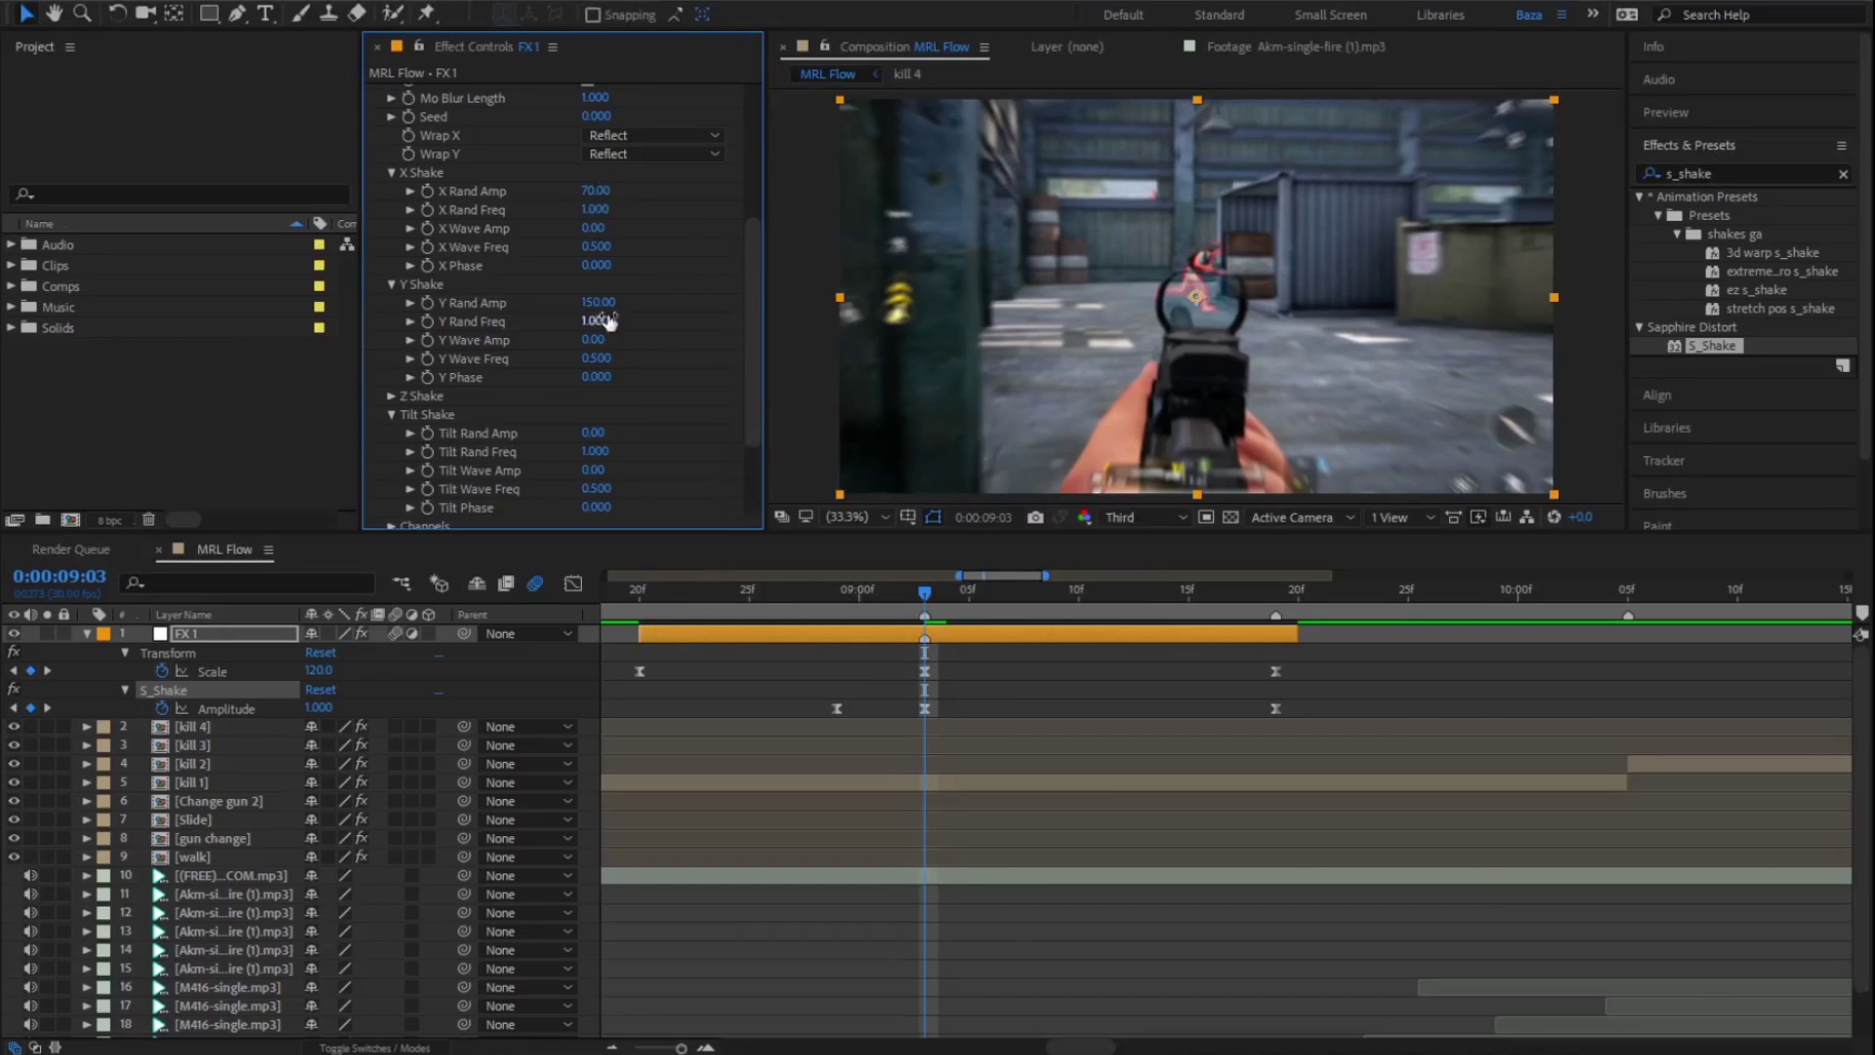
scroll(580, 408, down, 3)
click(585, 481)
scroll(582, 390, up, 5)
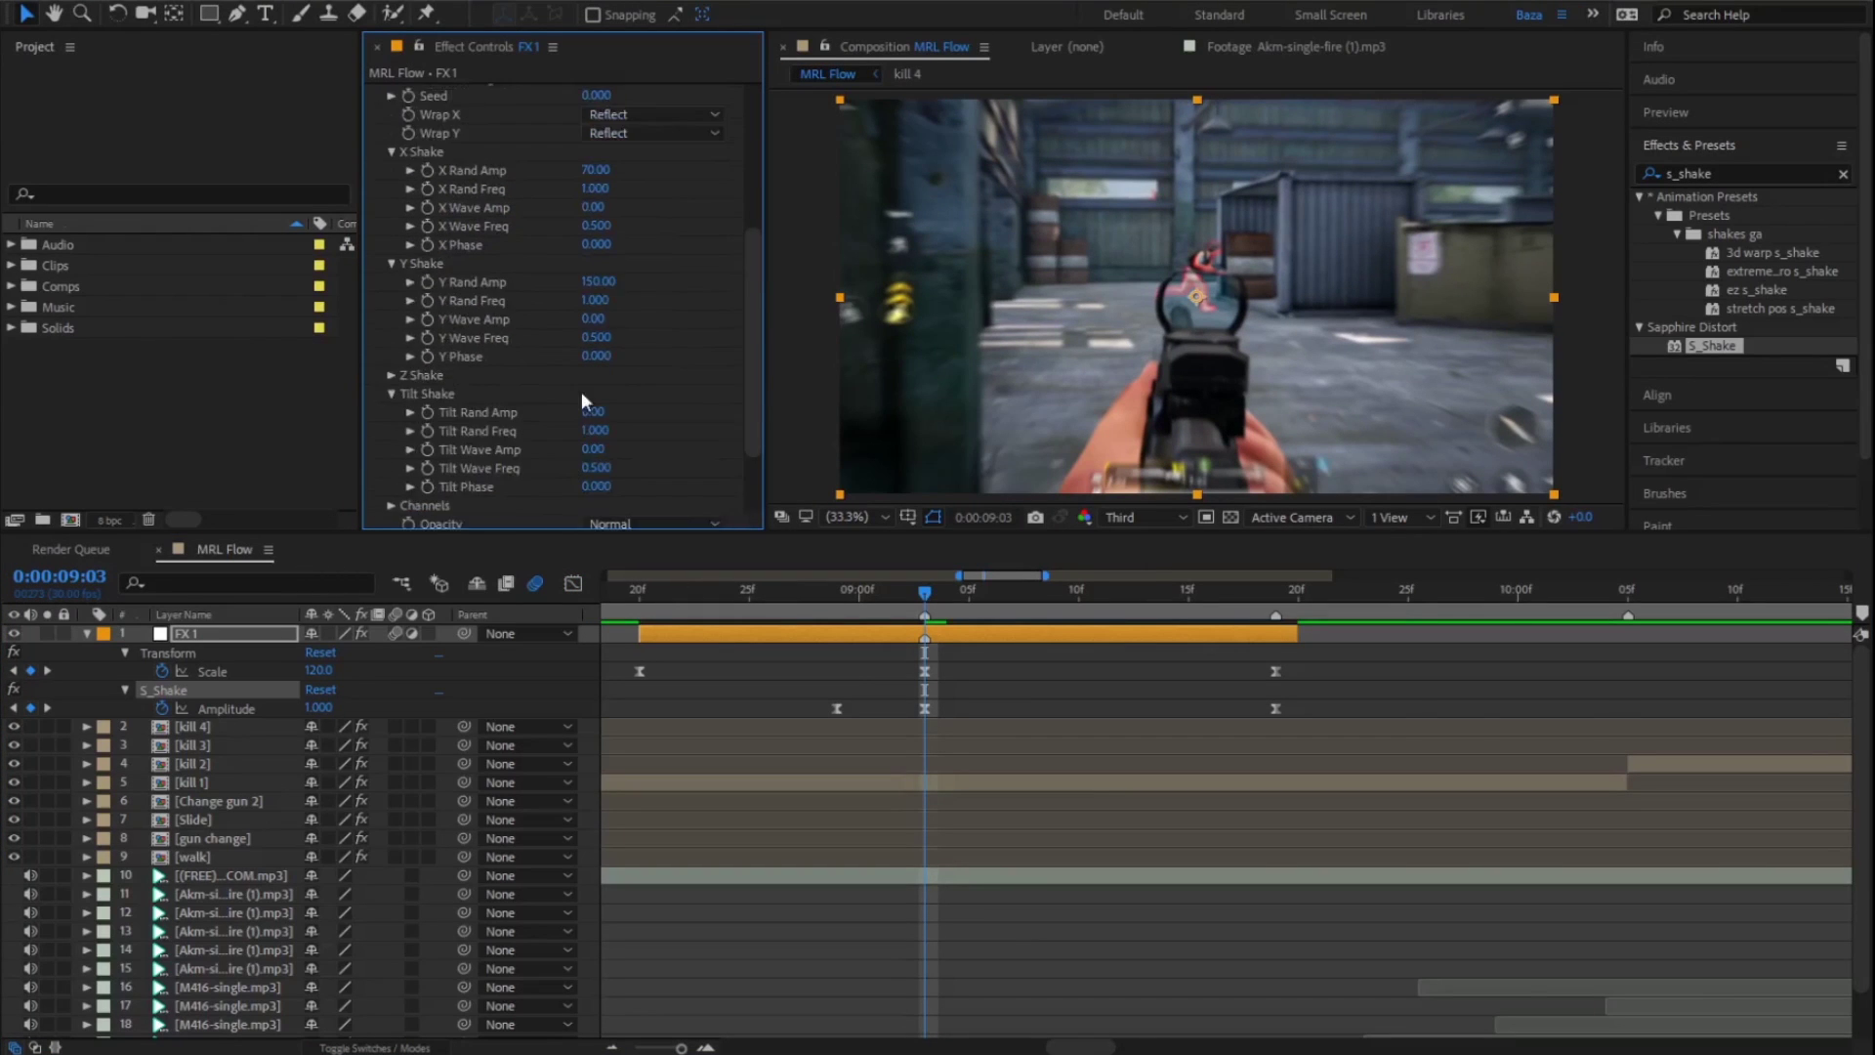
click(735, 592)
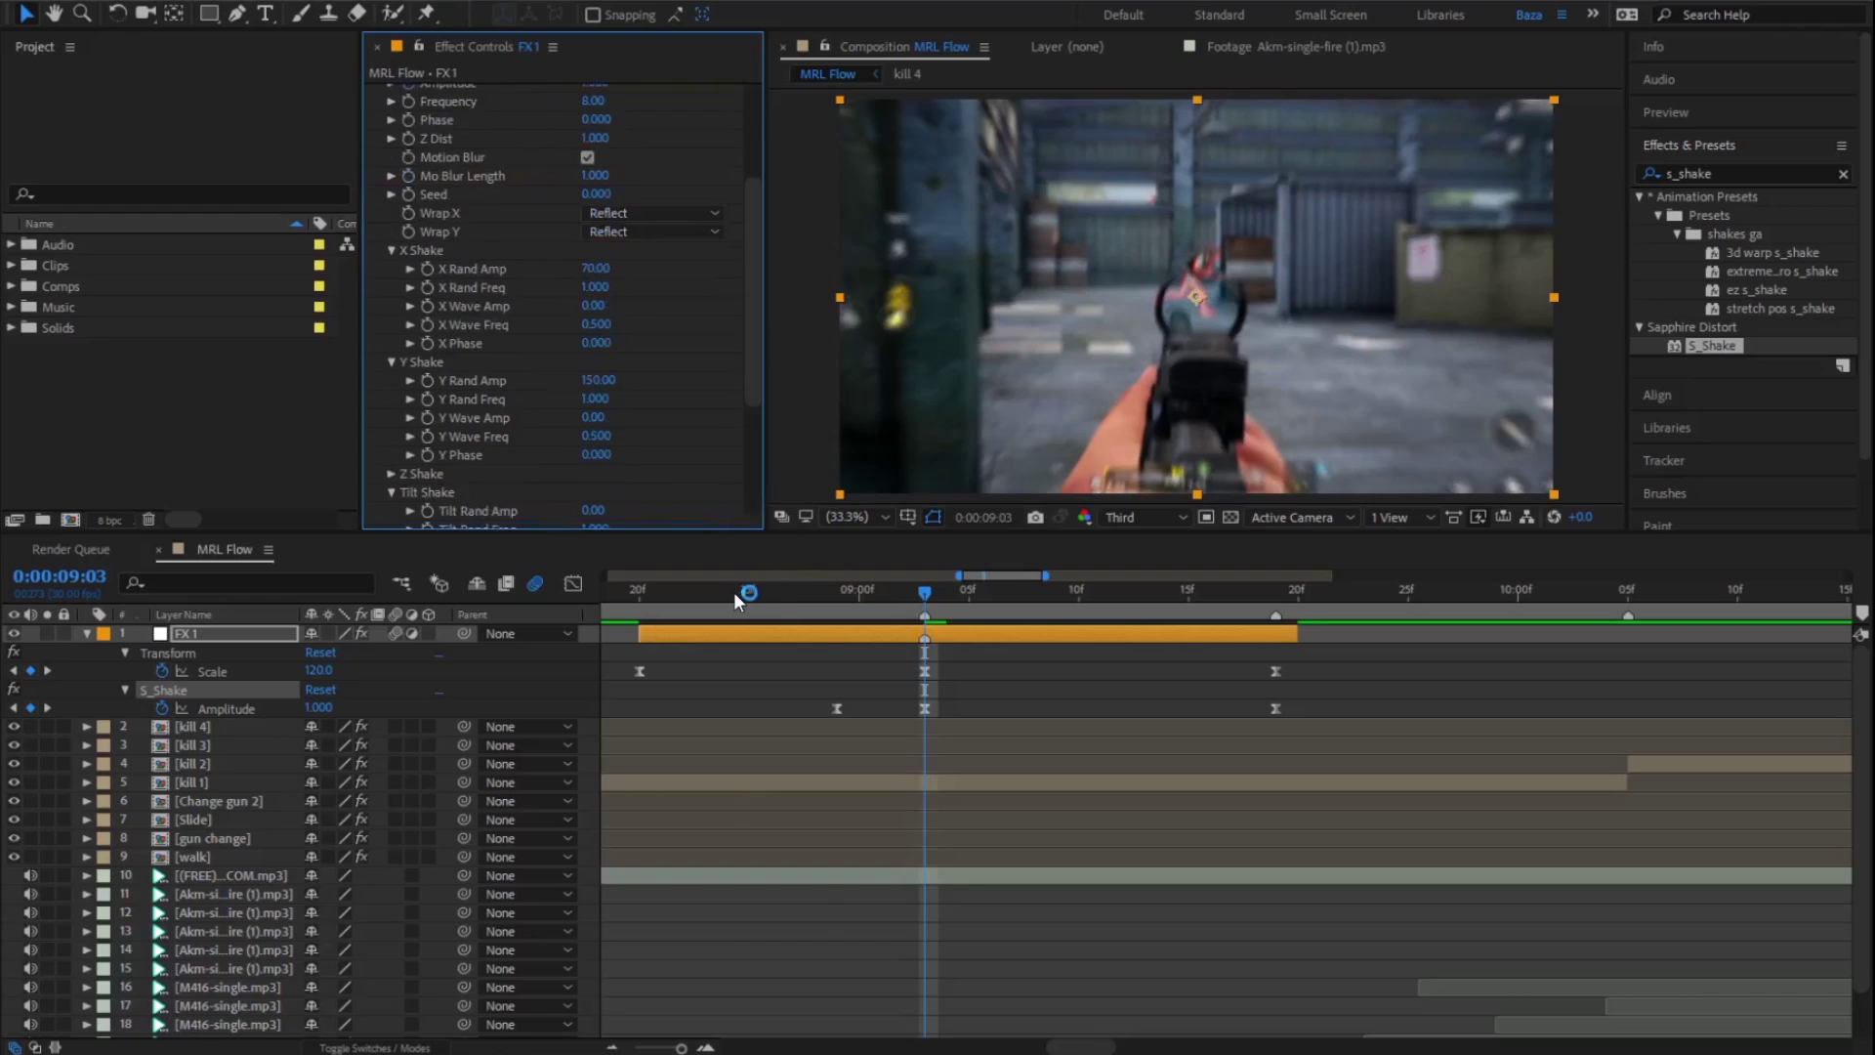
key(space)
click(643, 594)
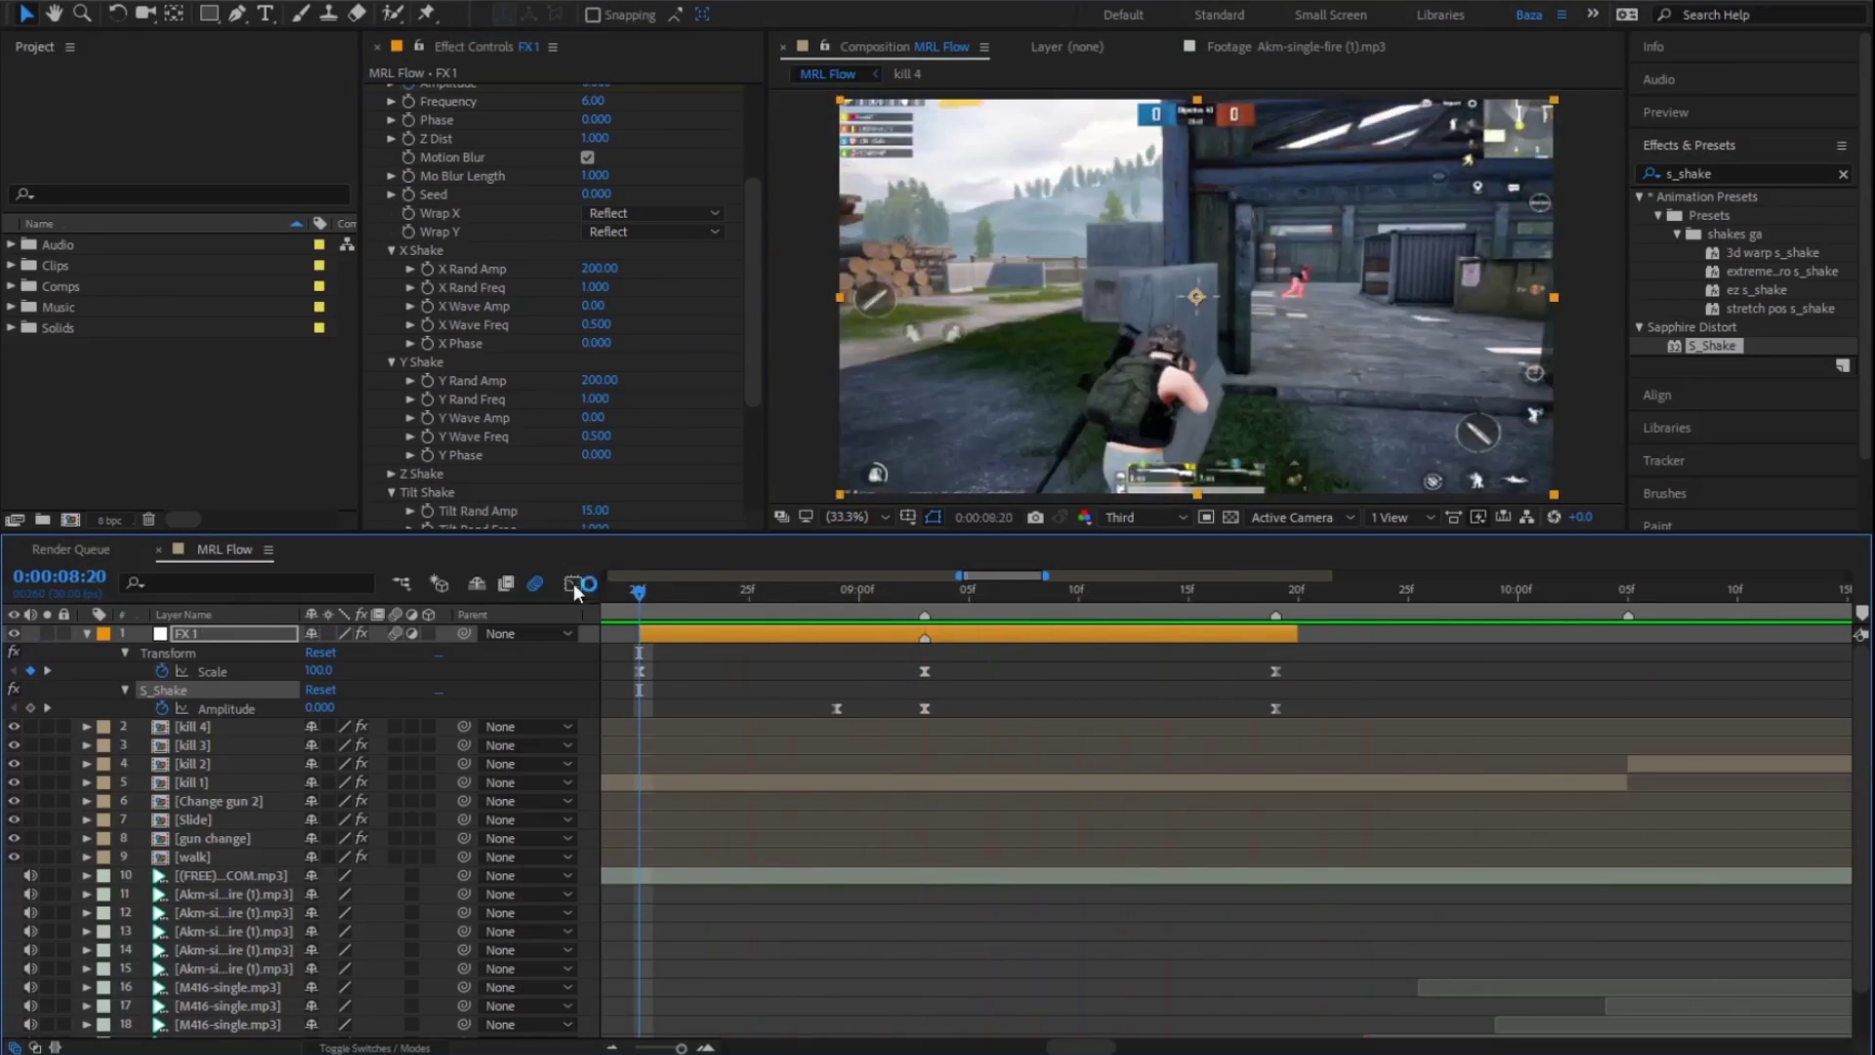
key(space)
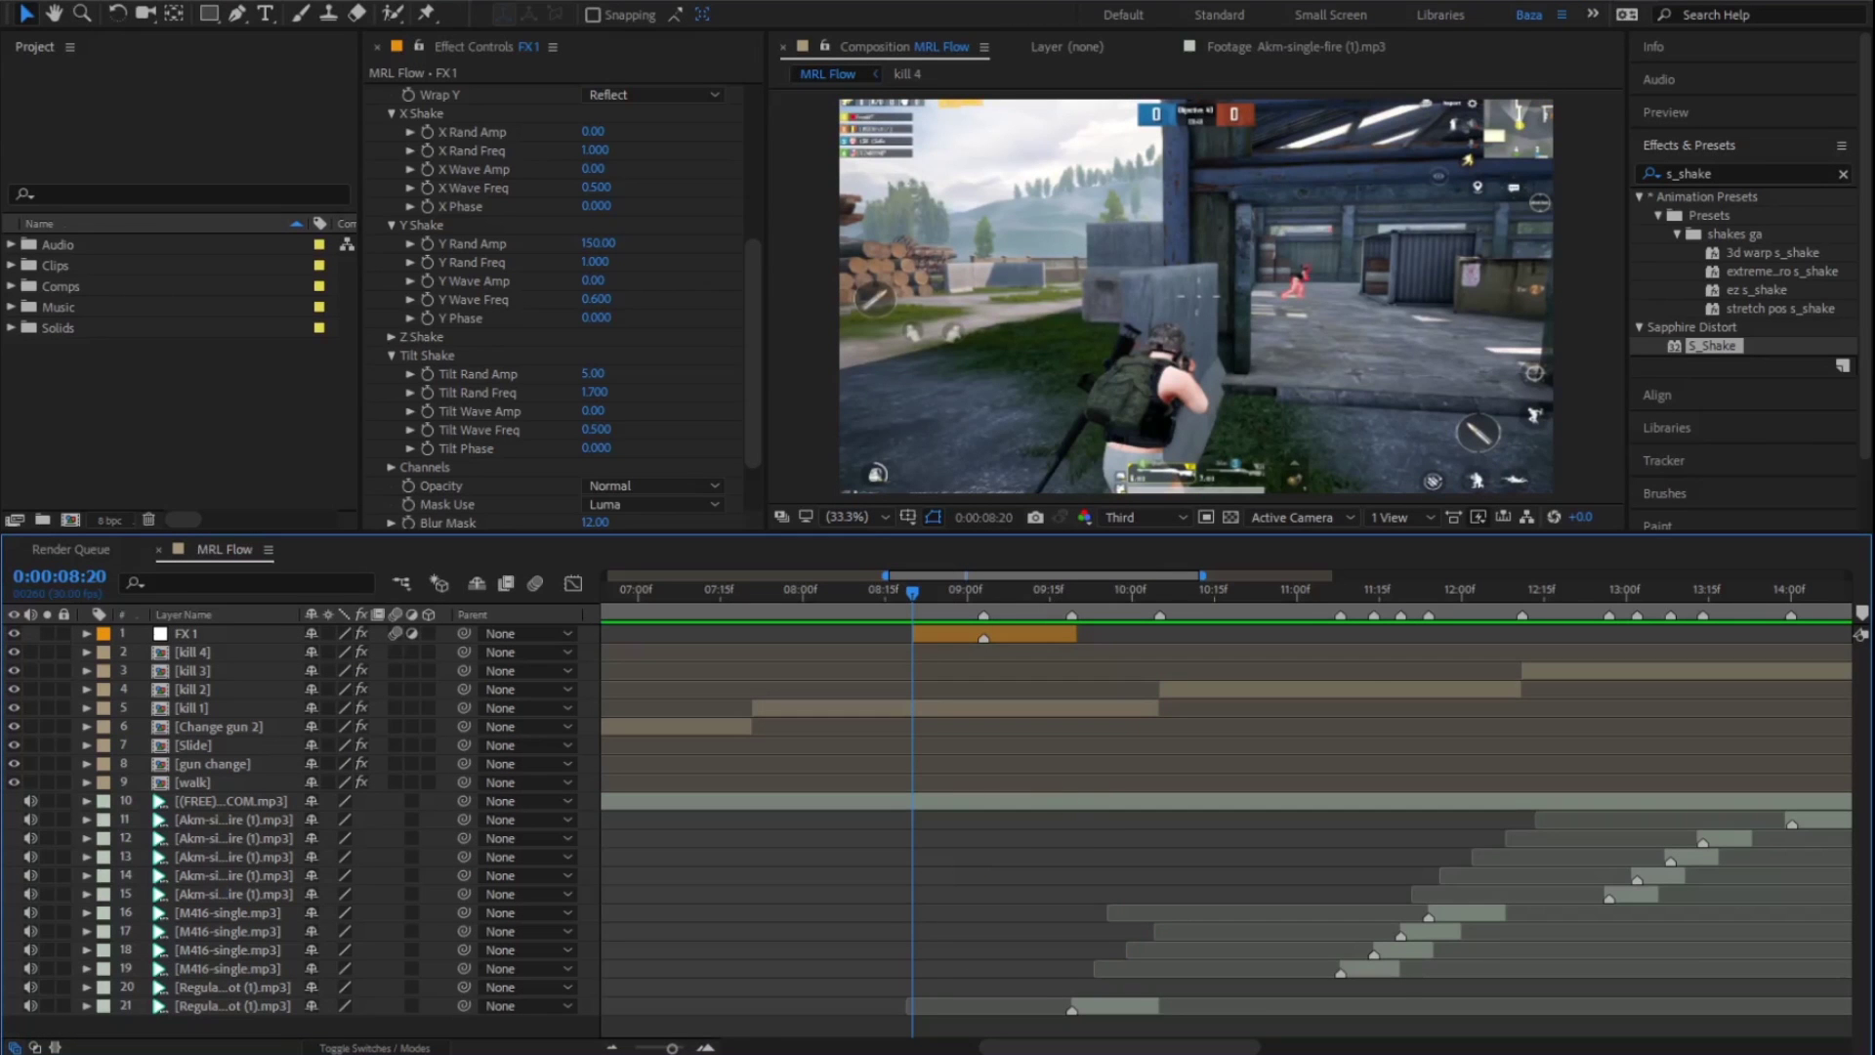
Duplicate FX 1 several times, drag the copies onto the following beats, and preview.
click(713, 1048)
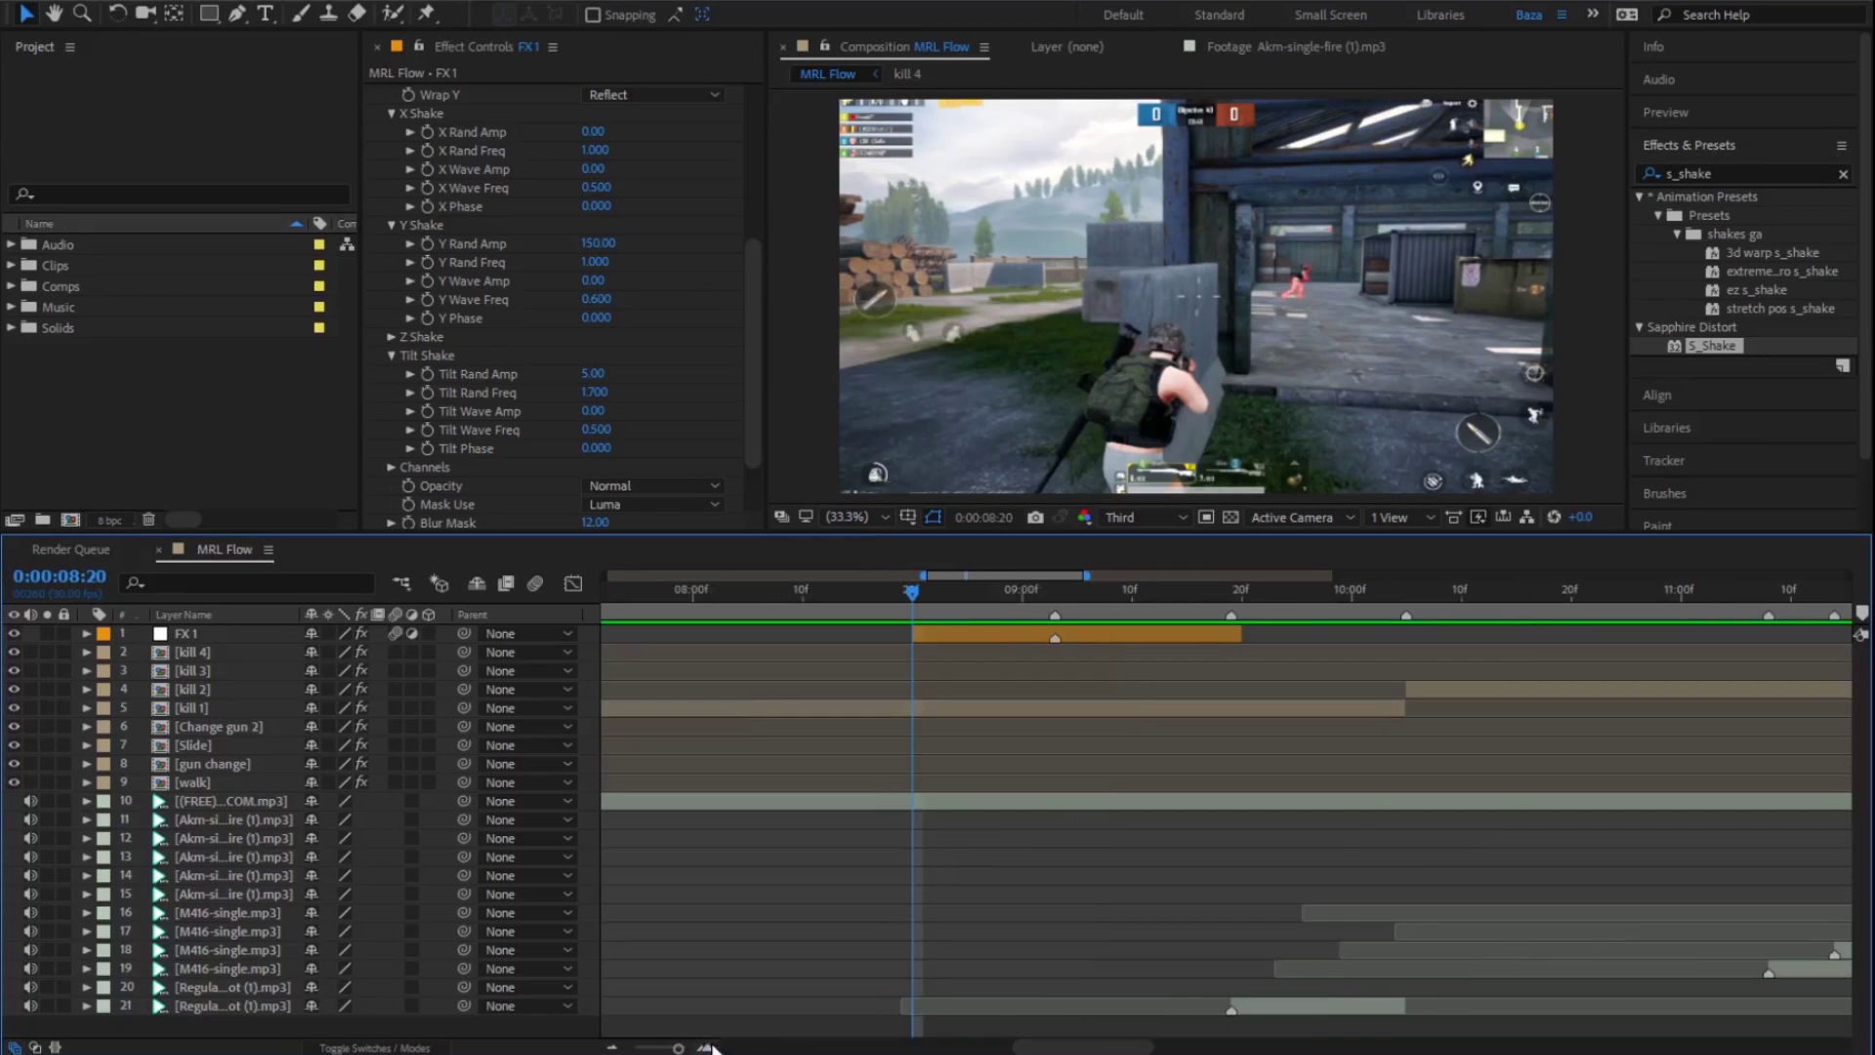
click(1117, 633)
key(ctrl+d)
drag(1117, 632, 1298, 633)
key(ctrl+d)
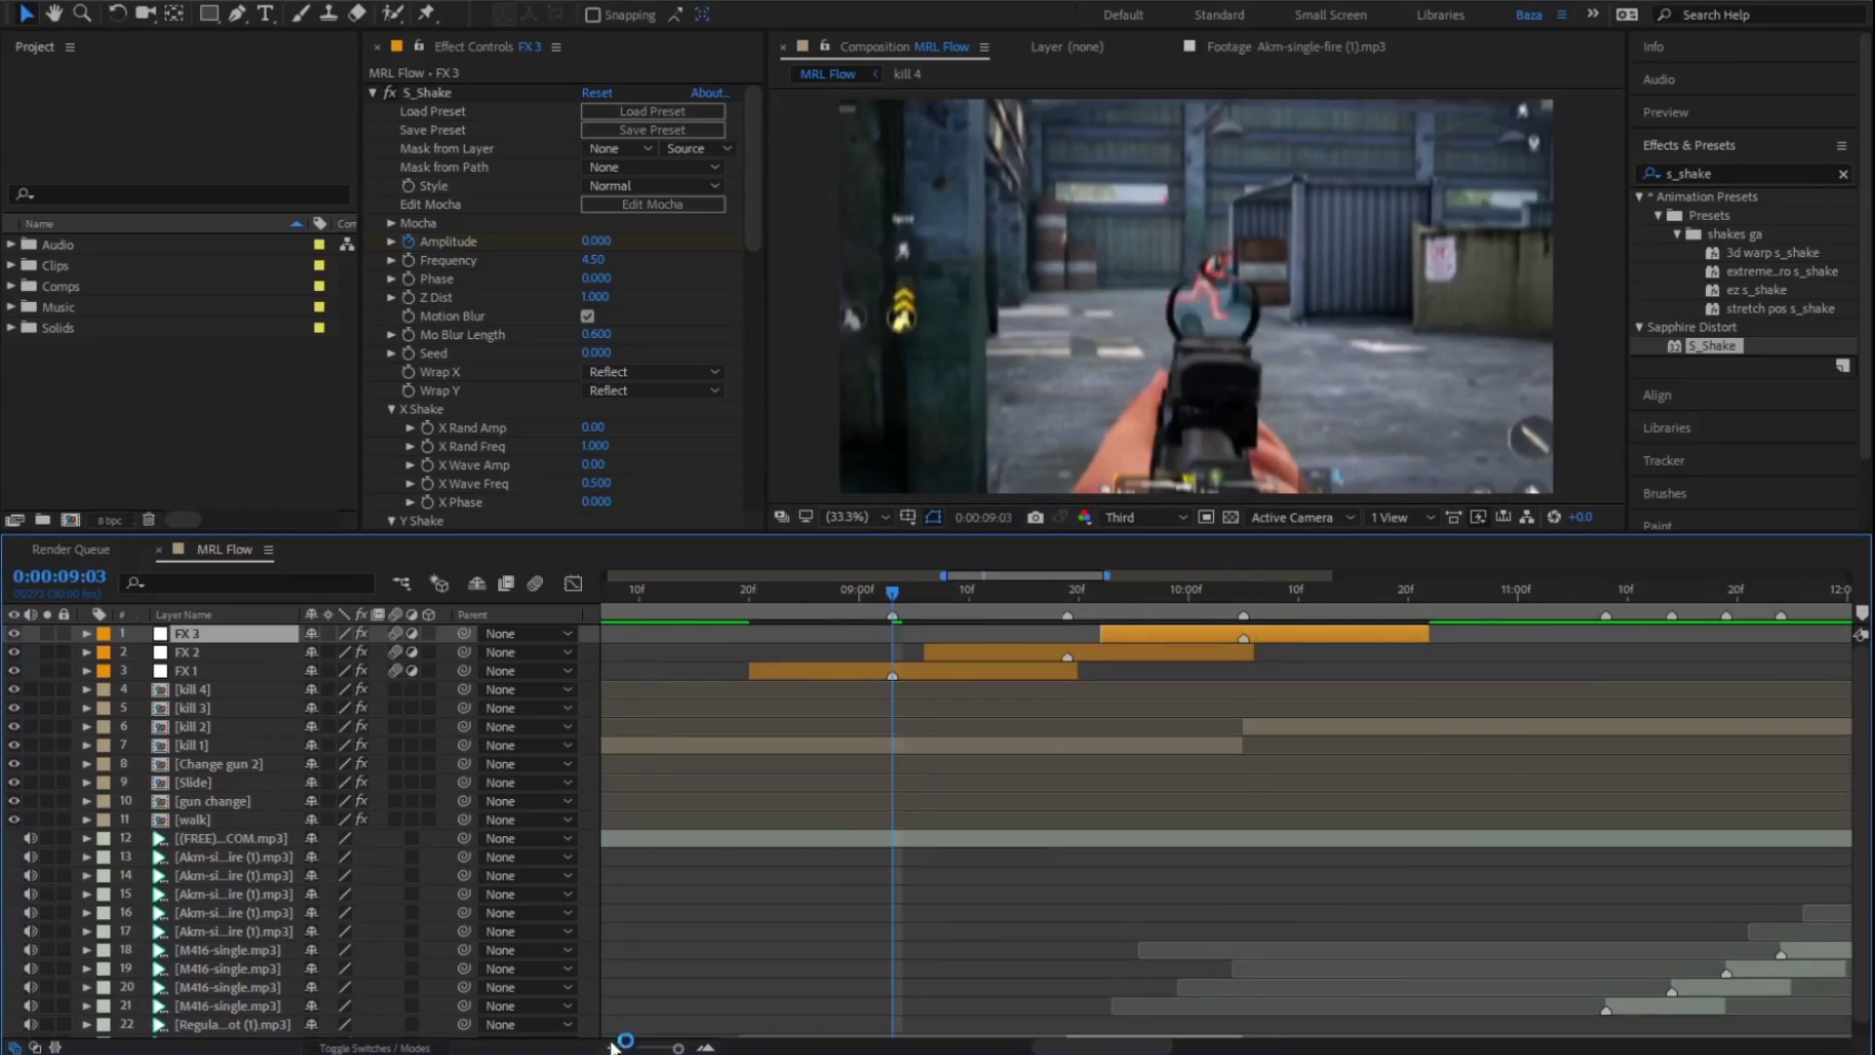
click(613, 1047)
click(793, 593)
key(ctrl+d)
drag(1104, 636, 1389, 635)
key(ctrl+d)
key(space)
Keep duplicating up to FX 15, placing each copy on a later beat marker, and preview.
click(1250, 592)
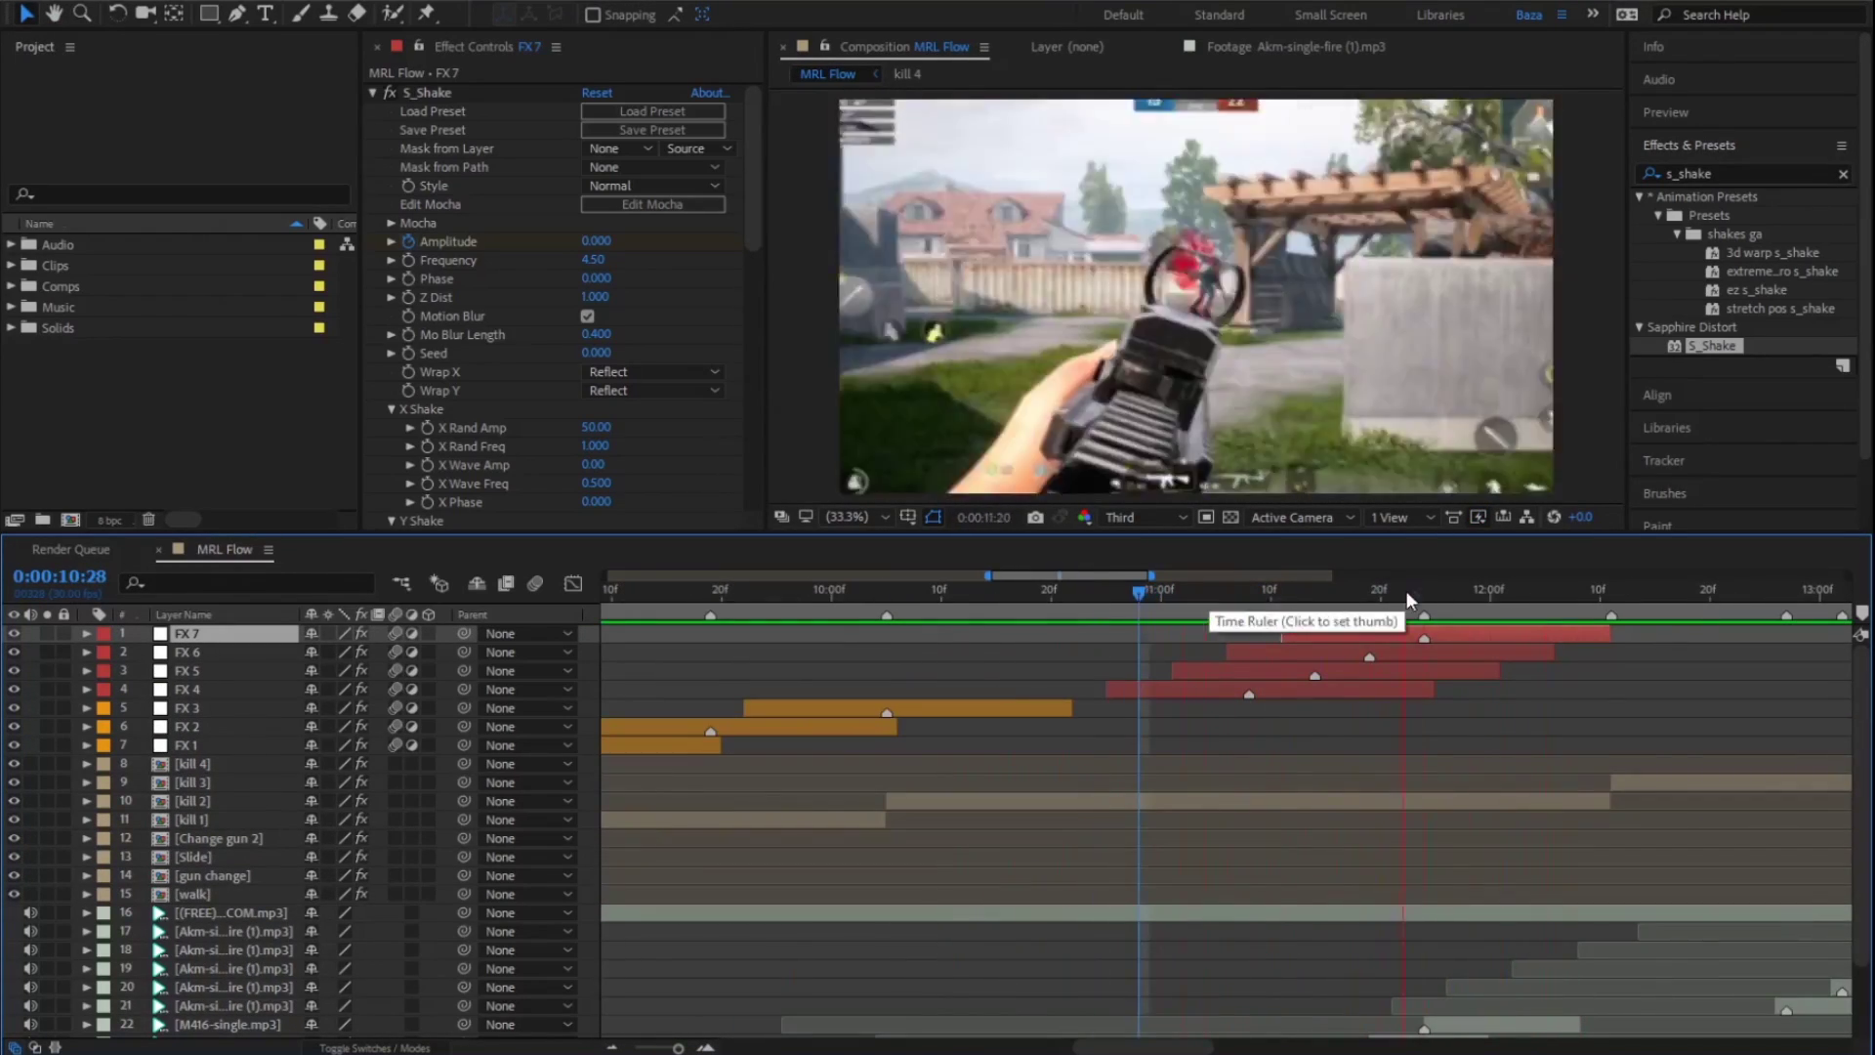
key(ctrl+d)
drag(951, 720, 1688, 721)
drag(1413, 593, 1155, 595)
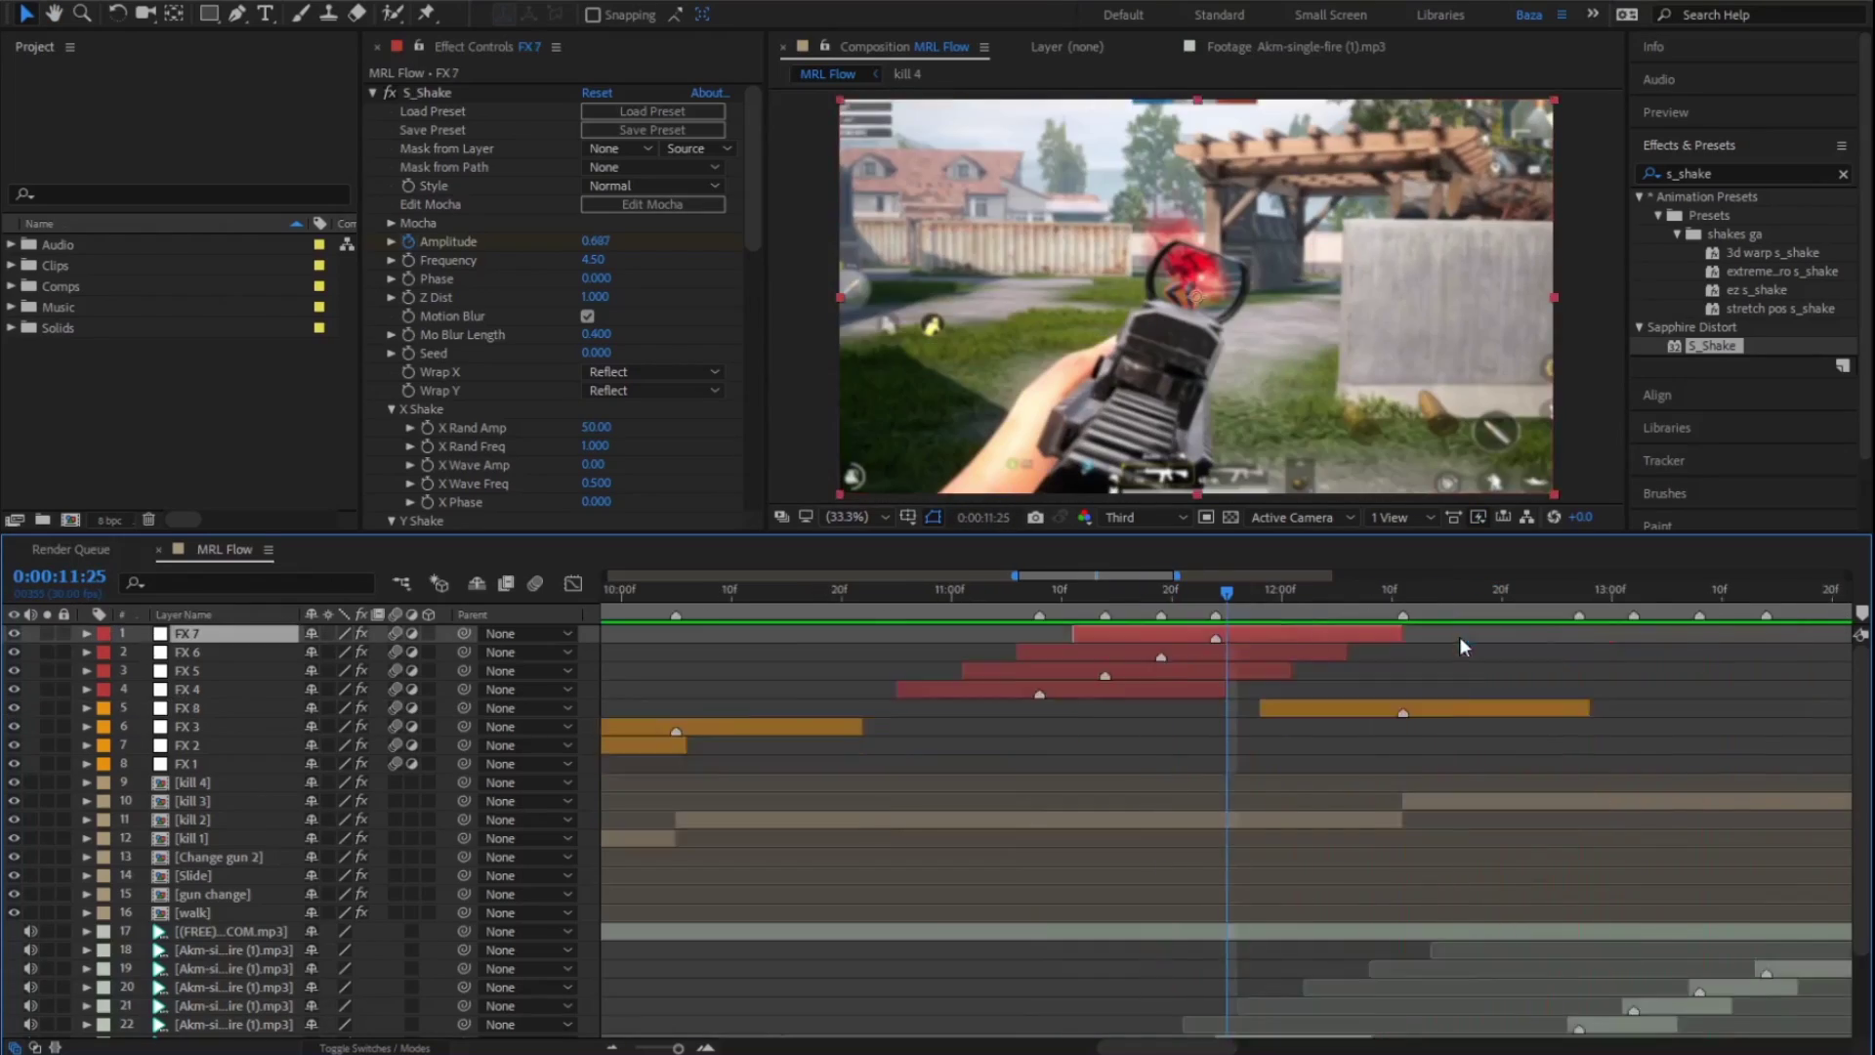
key(ctrl+d)
drag(1294, 635, 1389, 634)
key(ctrl+d)
key(ctrl+d)
drag(977, 782, 1516, 782)
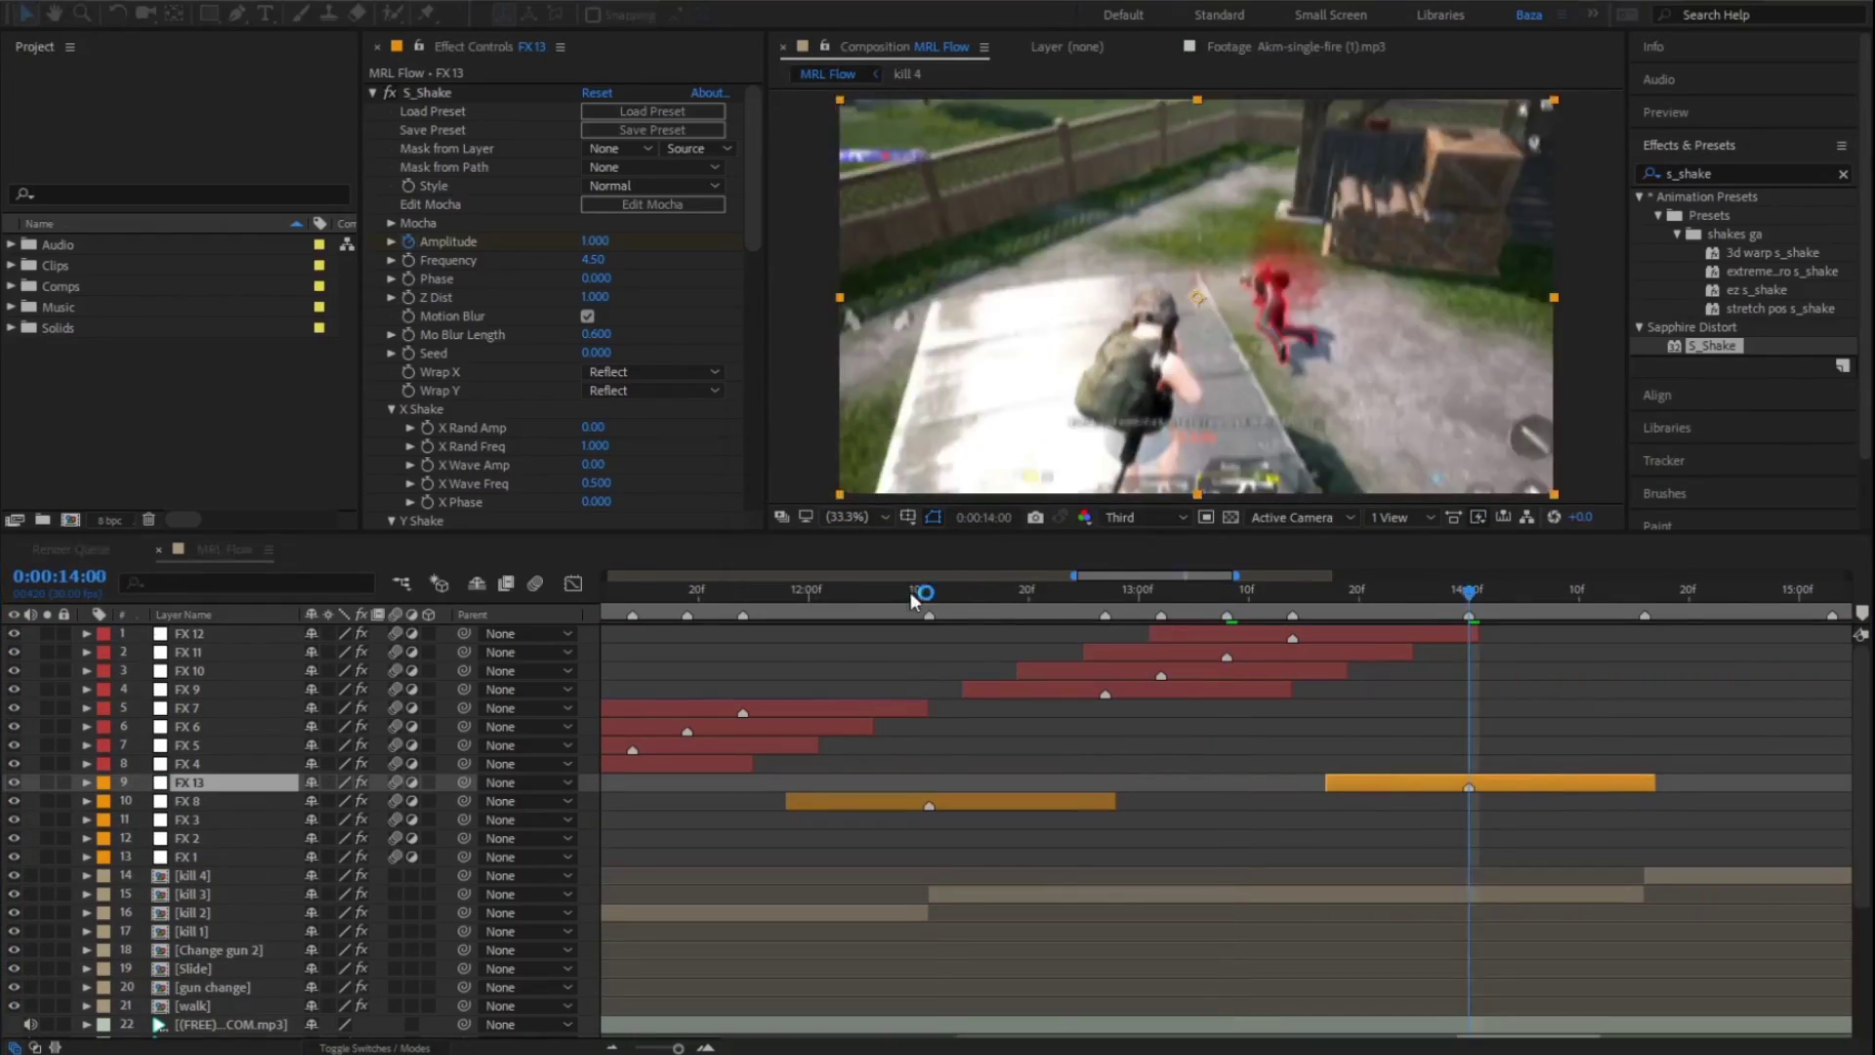
click(929, 593)
key(space)
click(1052, 593)
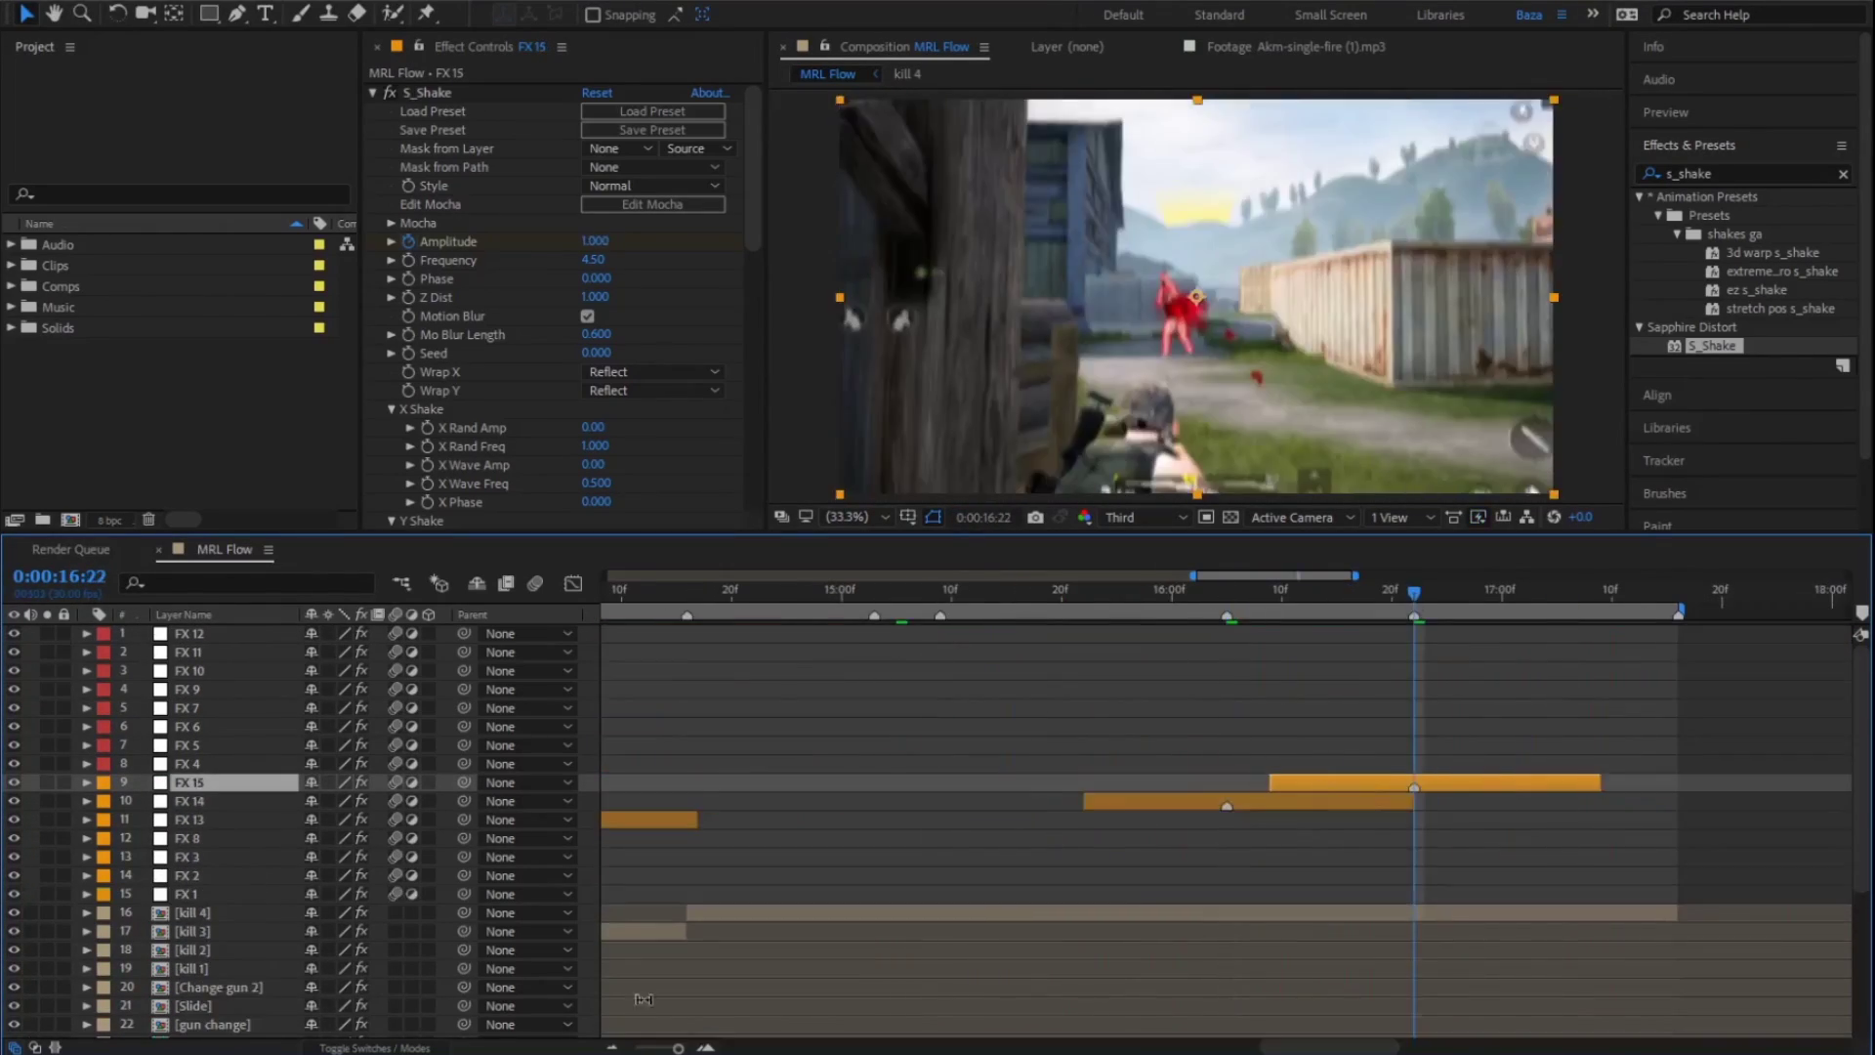